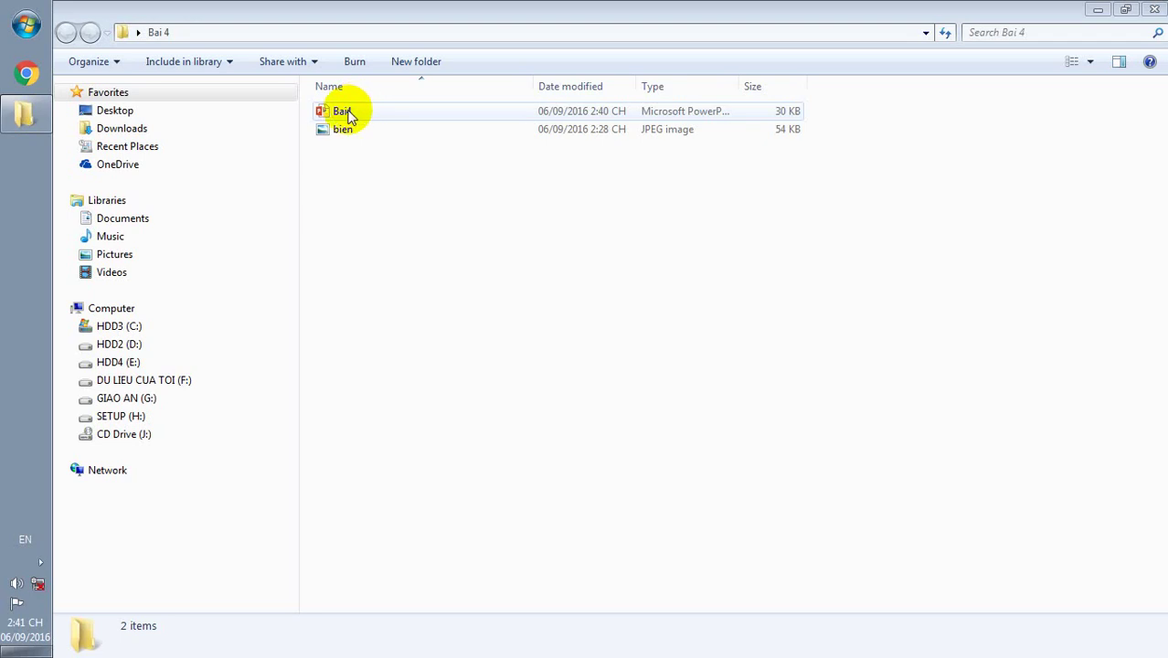
Open the Bai4 presentation and bring up Adobe Presenter's Quiz Manager
{"action": "double_click", "coordinate": [343, 111]}
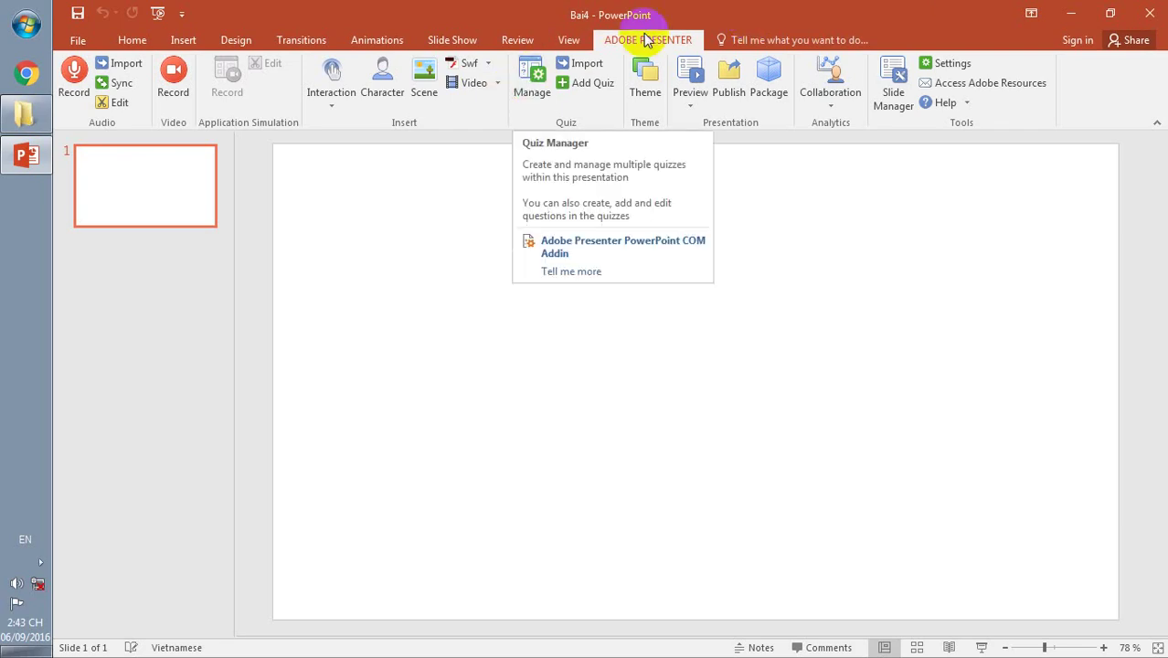
{"action": "left_click", "coordinate": [534, 76]}
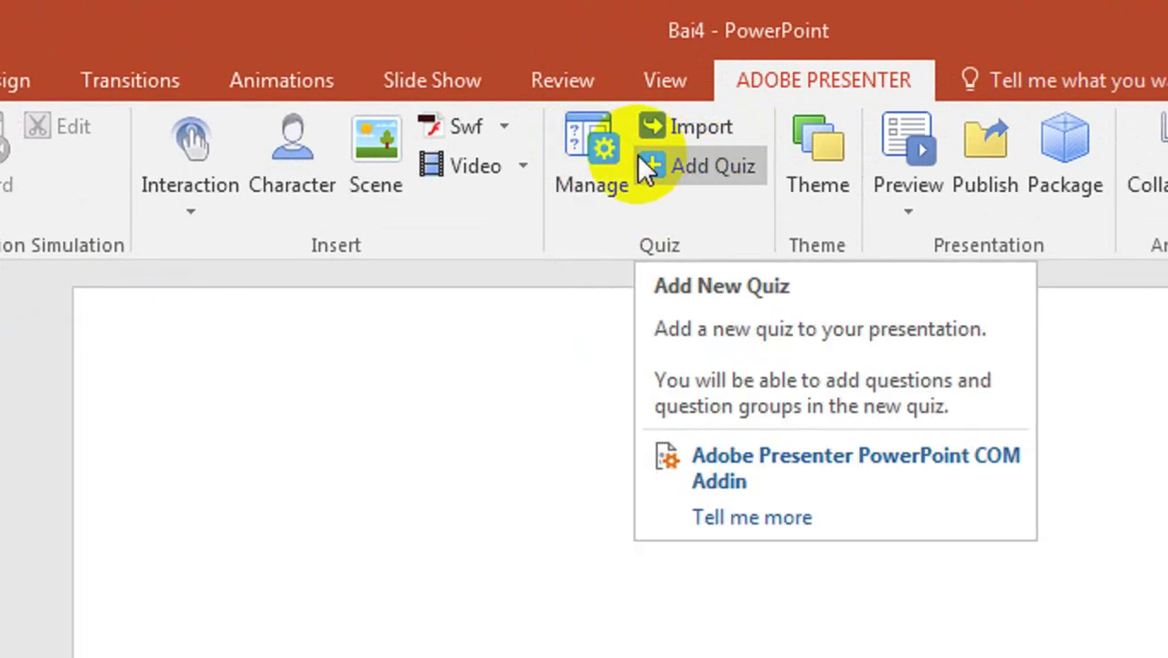
{"action": "left_click", "coordinate": [596, 144]}
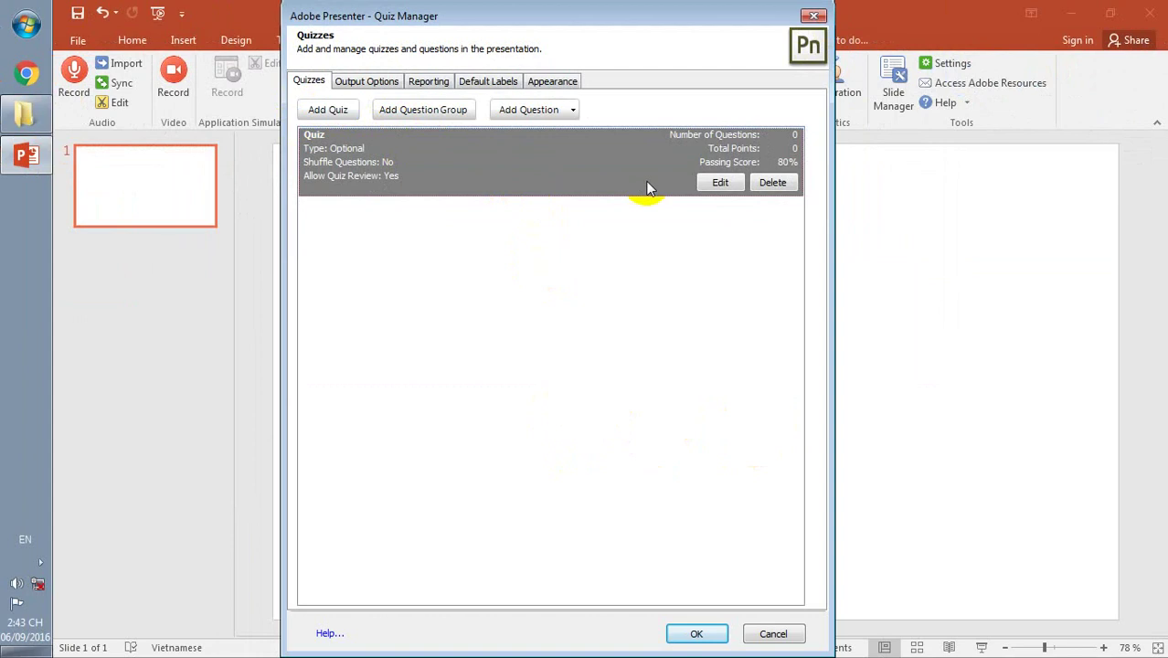
Edit the default quiz's settings and rename the quiz as "Hoạt động 2"
{"action": "left_click", "coordinate": [719, 183]}
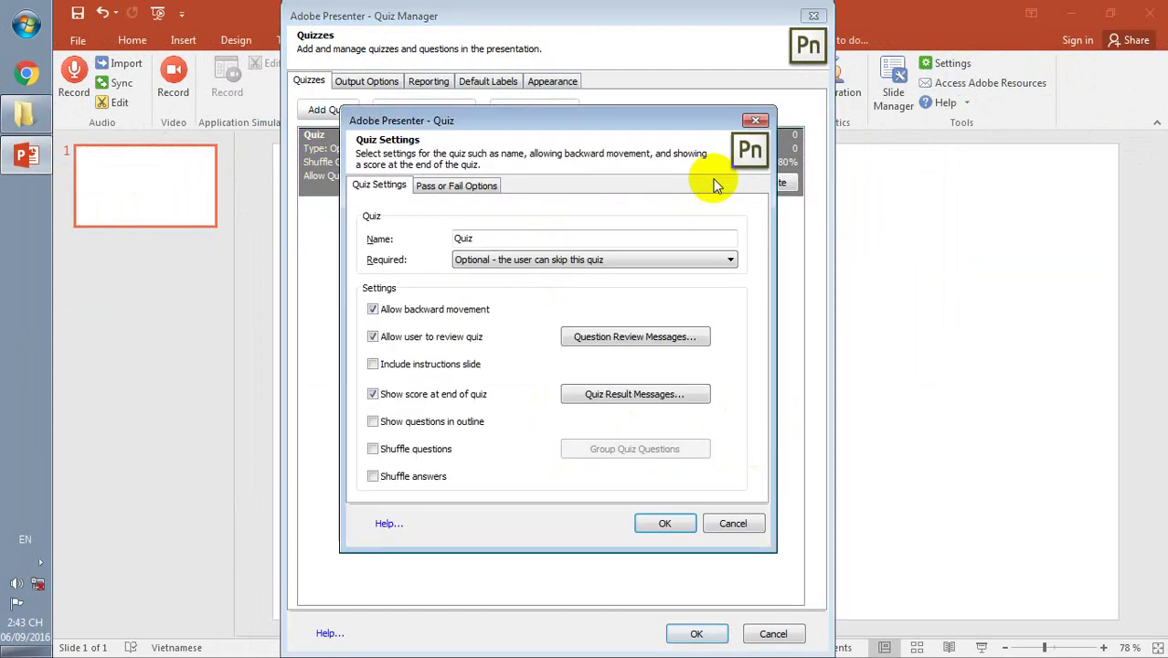
{"action": "left_click", "coordinate": [492, 236]}
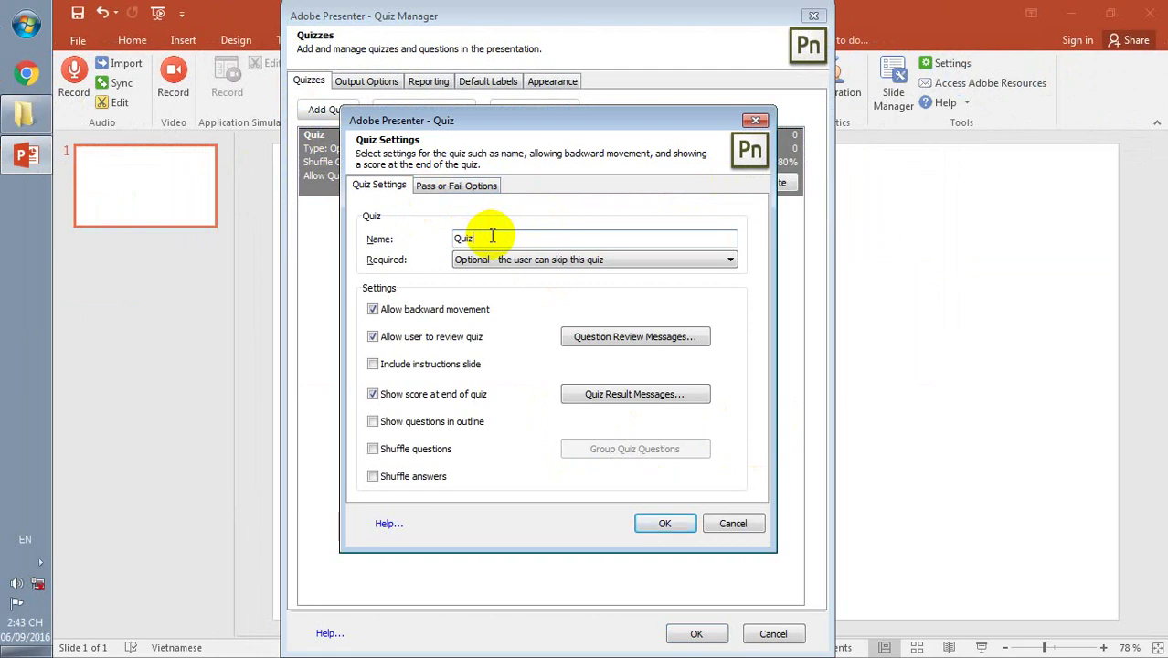
{"action": "key", "text": "BackSpace"}
{"action": "key", "text": "BackSpace"}
{"action": "key", "text": "BackSpace"}
{"action": "key", "text": "BackSpace"}
{"action": "type", "text": "Hoat"}
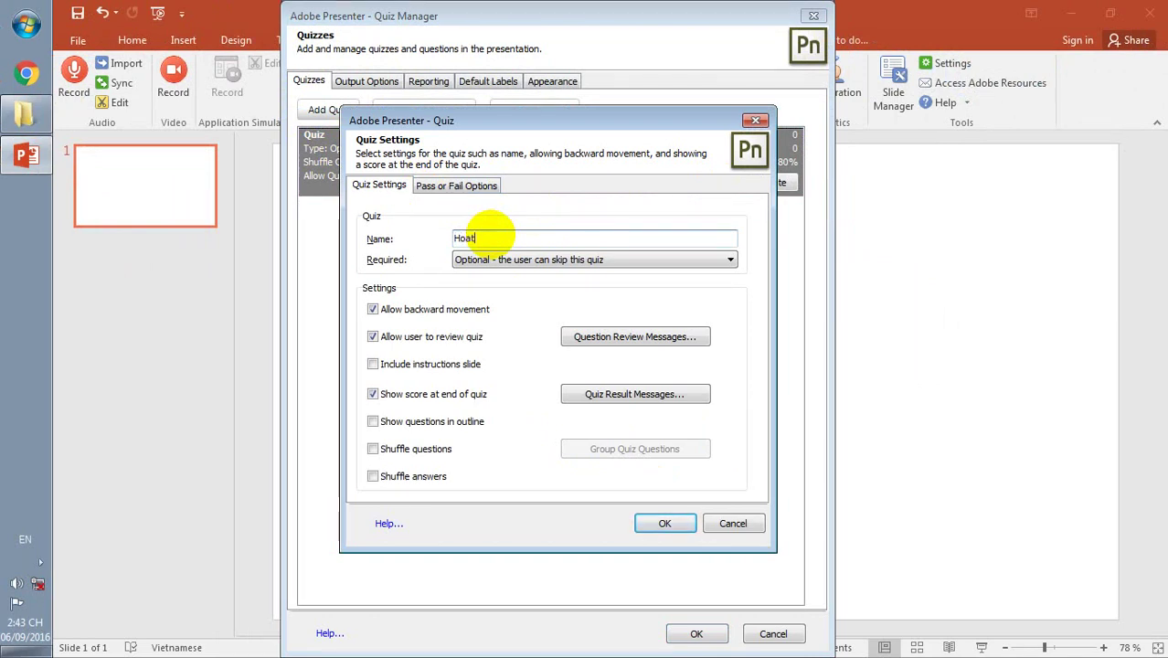
{"action": "type", "text": " d"}
{"action": "type", "text": "ộng "}
{"action": "type", "text": "2"}
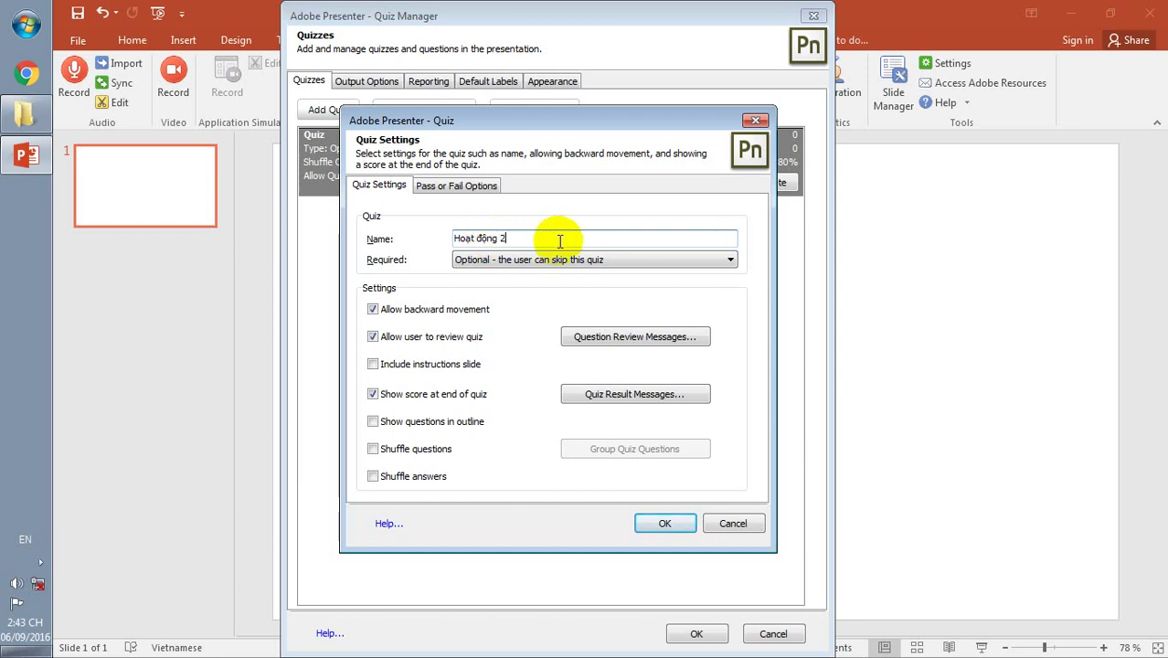
Turn off "Show score at end of quiz" for the quiz and accept its settings
{"action": "left_click_drag", "start_coordinate": [636, 118], "coordinate": [654, 42]}
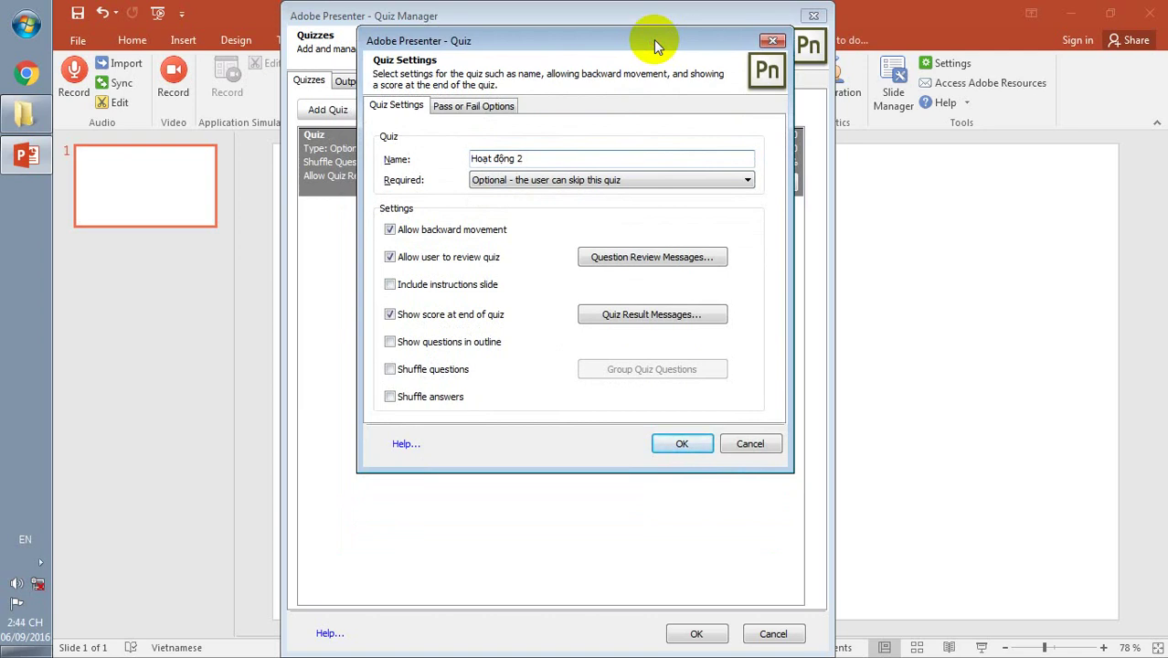
{"action": "left_click_drag", "start_coordinate": [654, 39], "coordinate": [677, 61]}
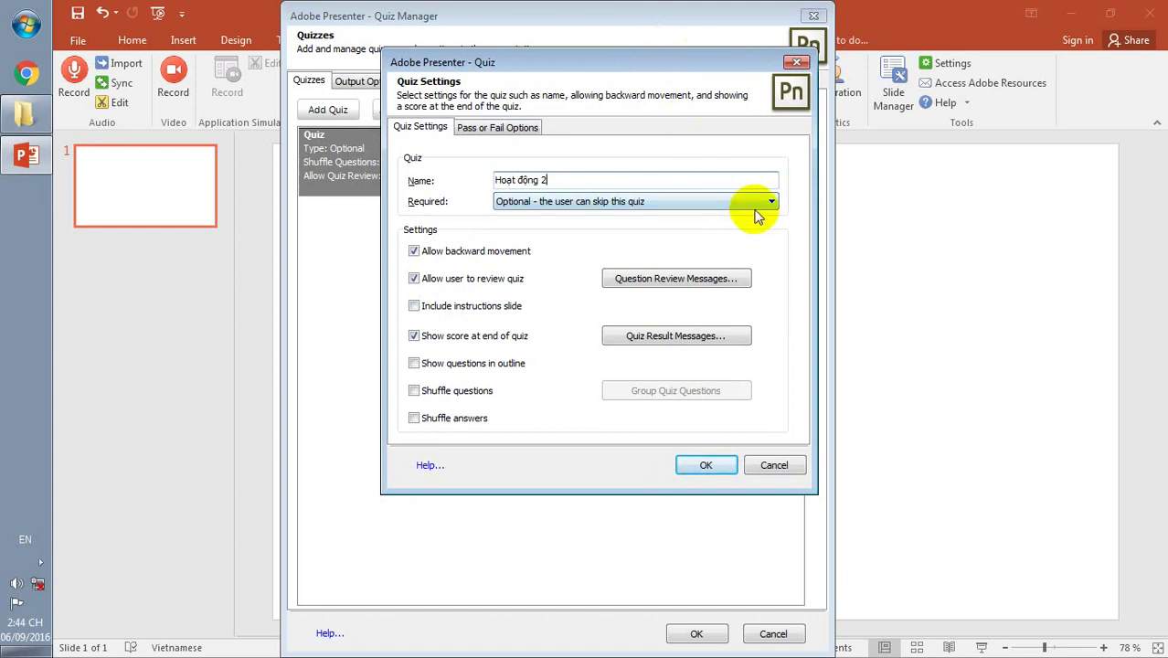
{"action": "left_click_drag", "start_coordinate": [573, 54], "coordinate": [589, 39]}
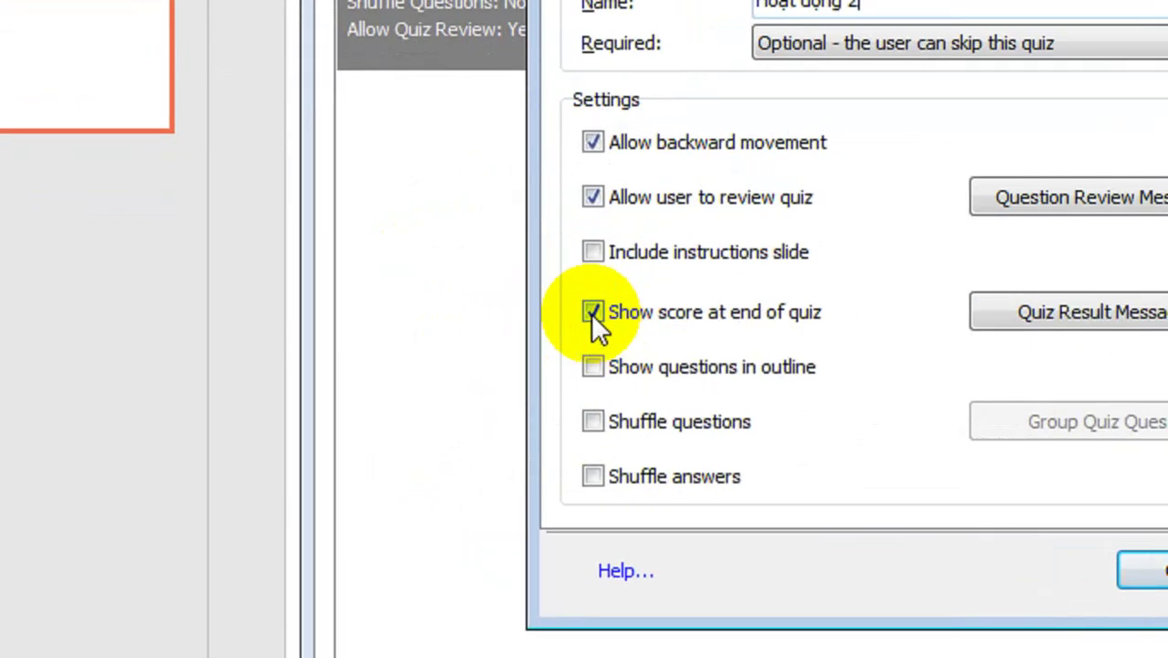
{"action": "left_click", "coordinate": [425, 316]}
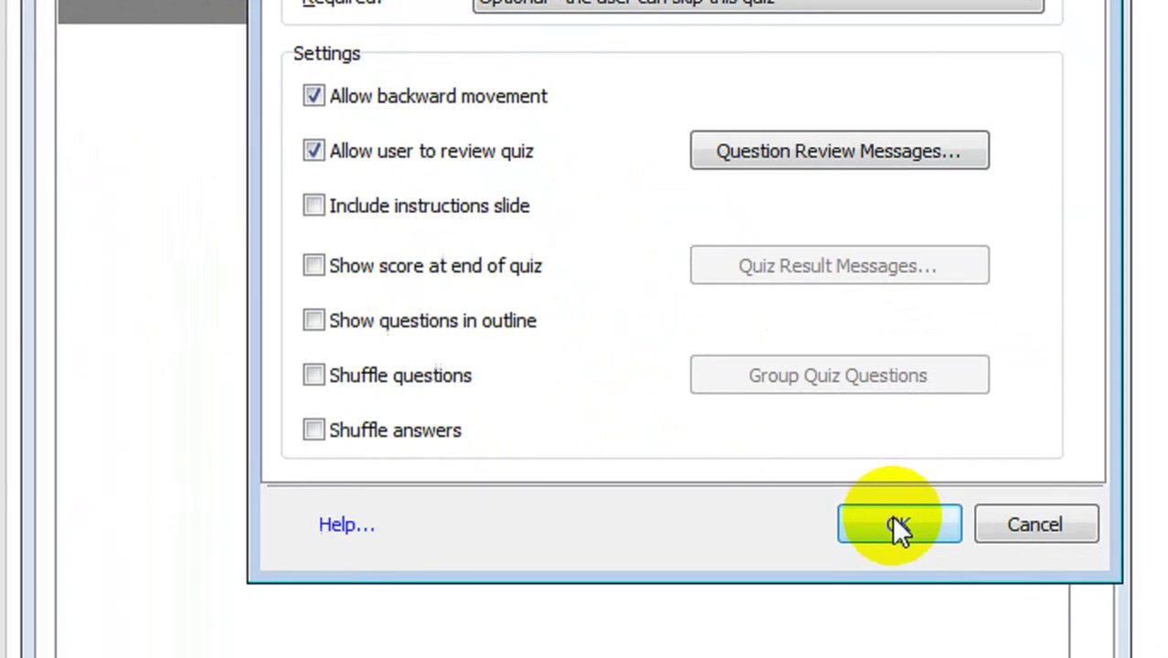
{"action": "left_click", "coordinate": [891, 520]}
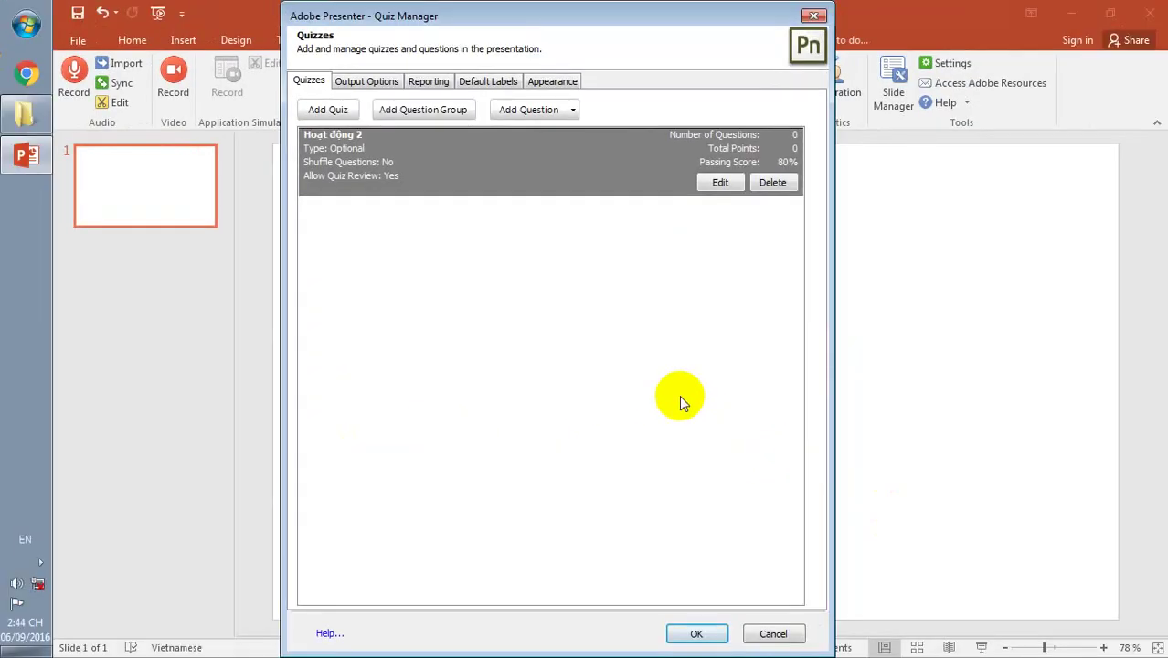
Start adding a question to the Hoạt động 2 quiz and examine the available question types from True/False through Drag Drop
{"action": "left_click", "coordinate": [529, 110]}
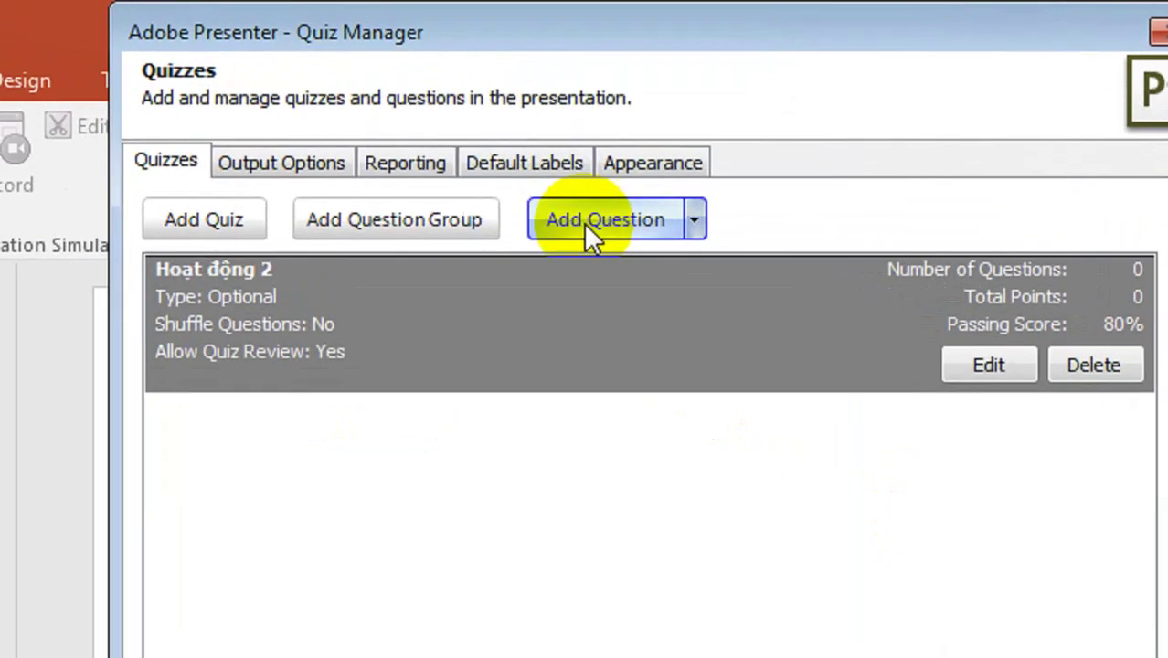
{"action": "left_click", "coordinate": [616, 225]}
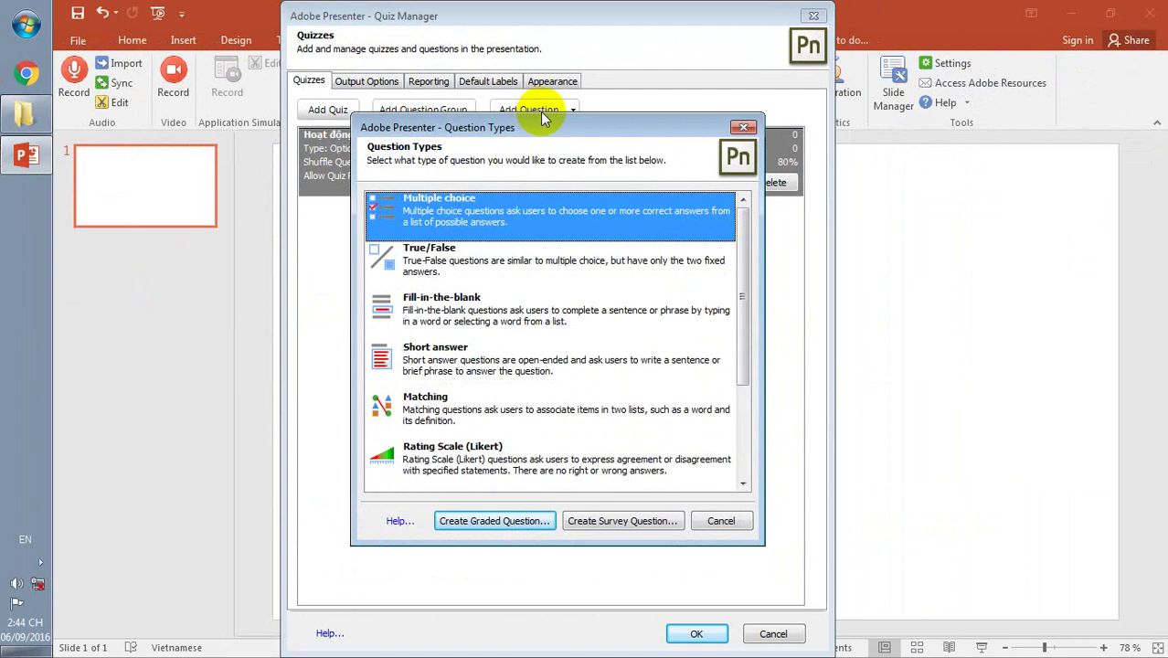
{"action": "left_click", "coordinate": [521, 263]}
{"action": "left_click", "coordinate": [498, 310]}
{"action": "left_click", "coordinate": [480, 366]}
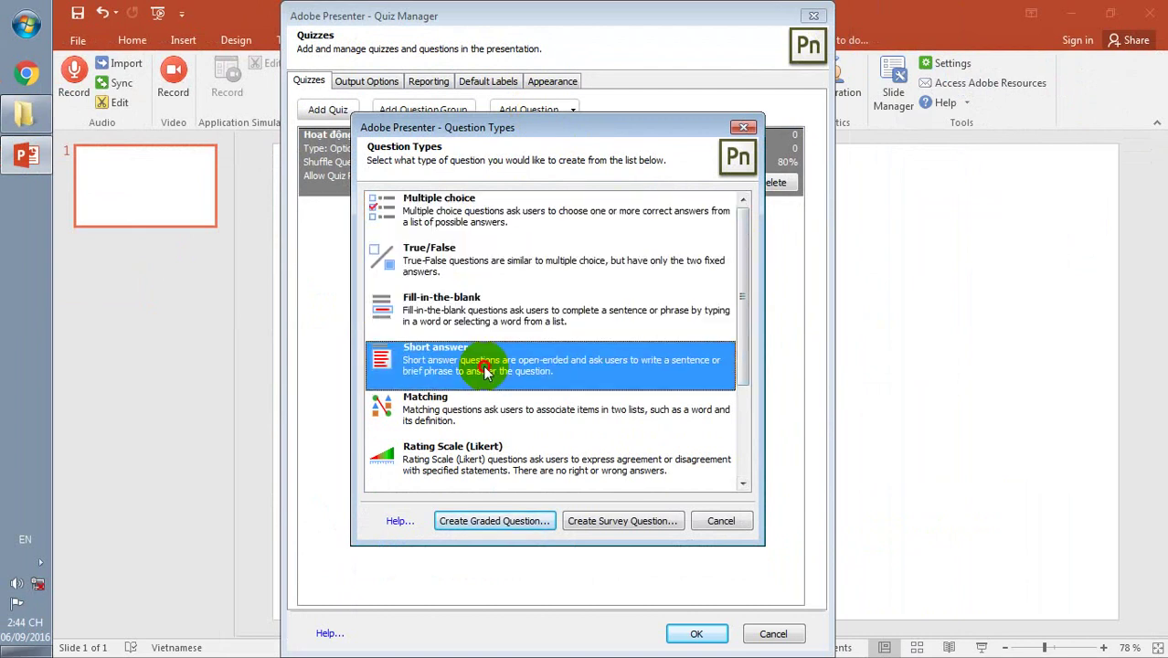
{"action": "left_click", "coordinate": [482, 416]}
{"action": "left_click", "coordinate": [484, 462]}
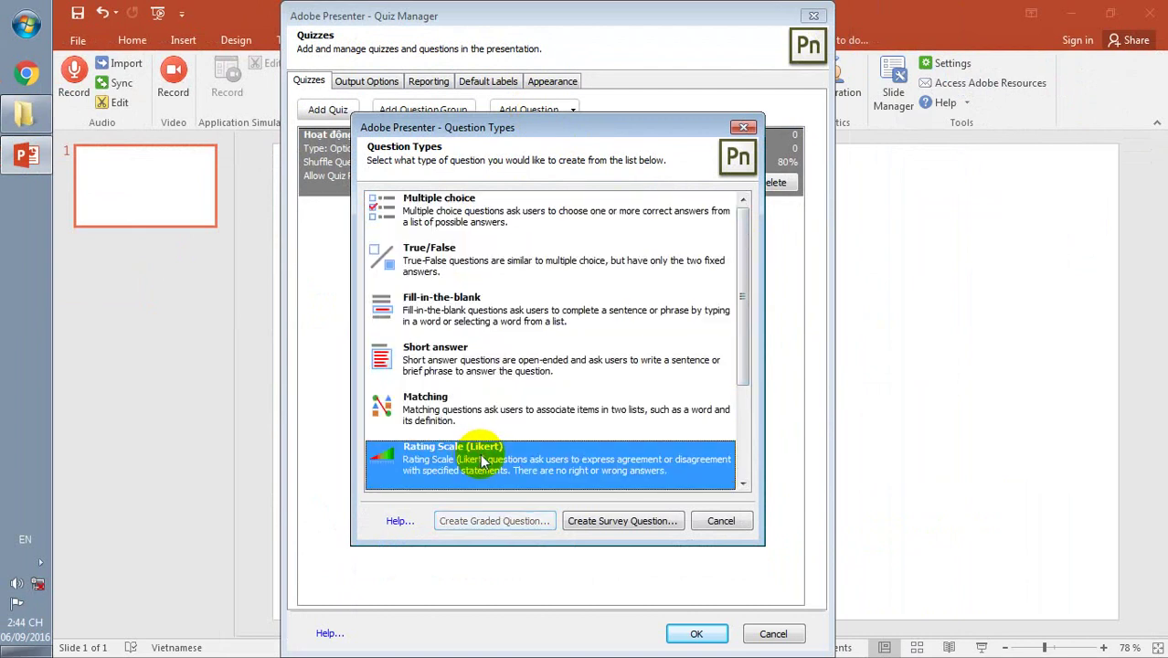
{"action": "scroll", "coordinate": [482, 461], "scroll_direction": "down", "scroll_amount": 1}
{"action": "left_click", "coordinate": [471, 366]}
{"action": "left_click", "coordinate": [467, 408]}
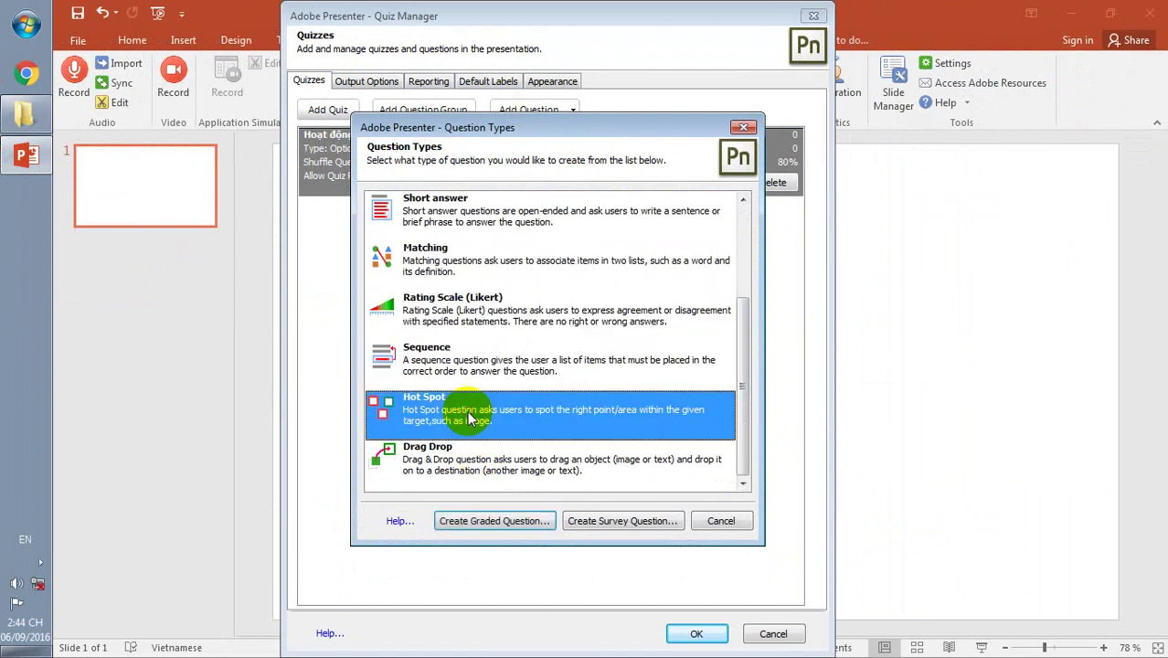
{"action": "left_click", "coordinate": [473, 466]}
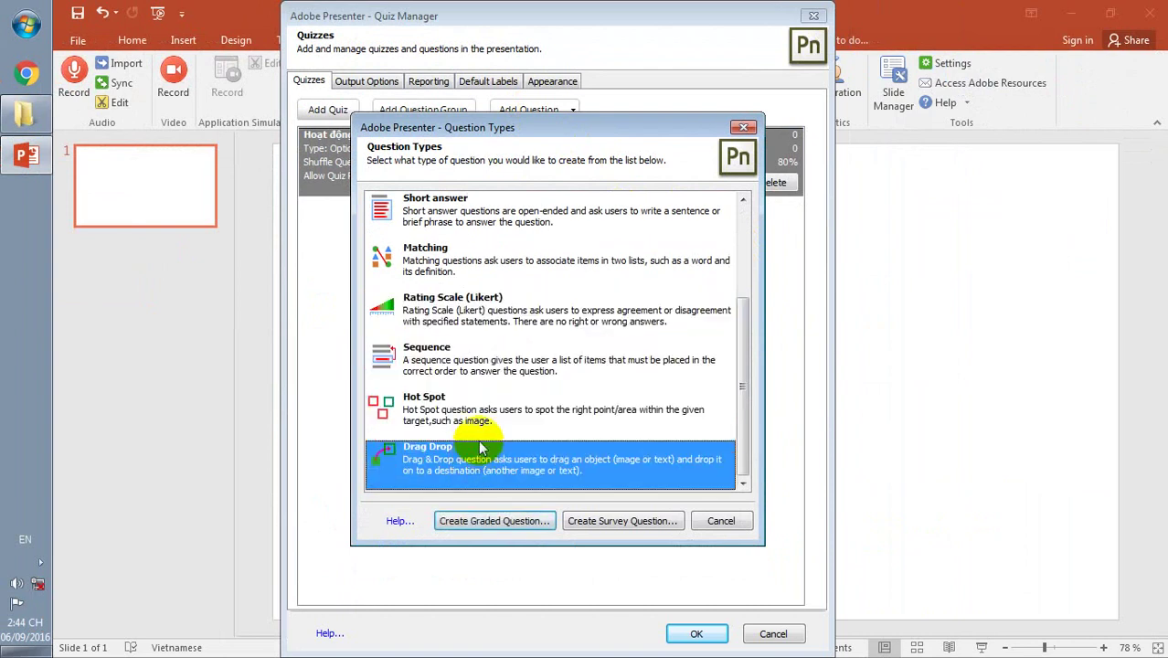
{"action": "left_click", "coordinate": [438, 408]}
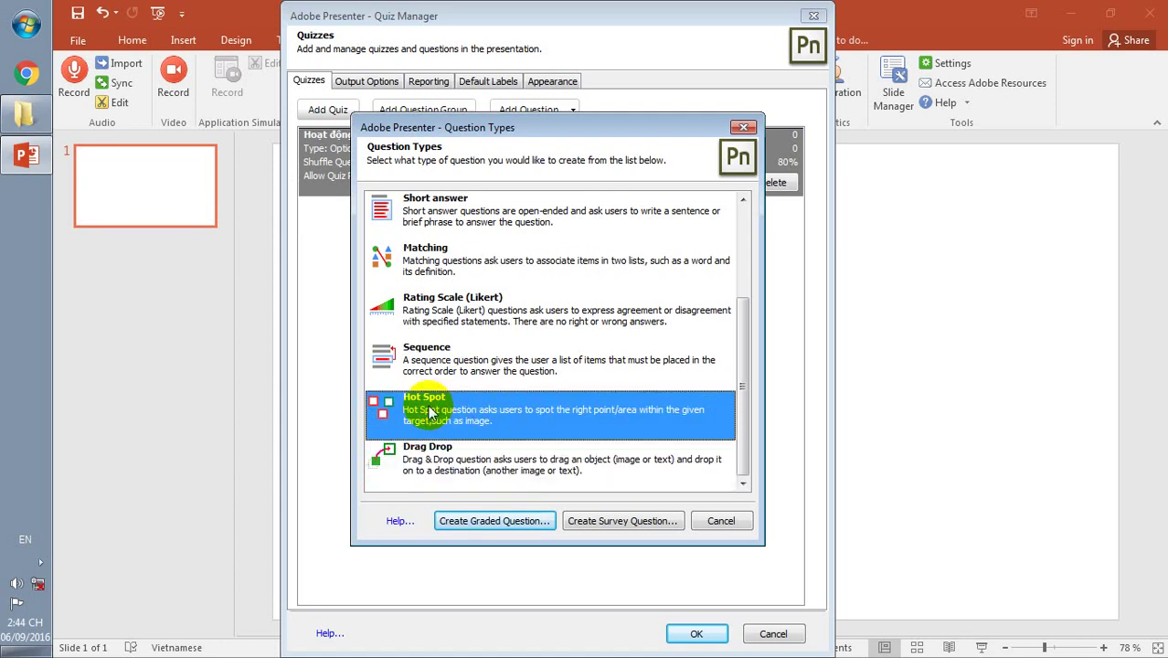
{"action": "left_click", "coordinate": [435, 472]}
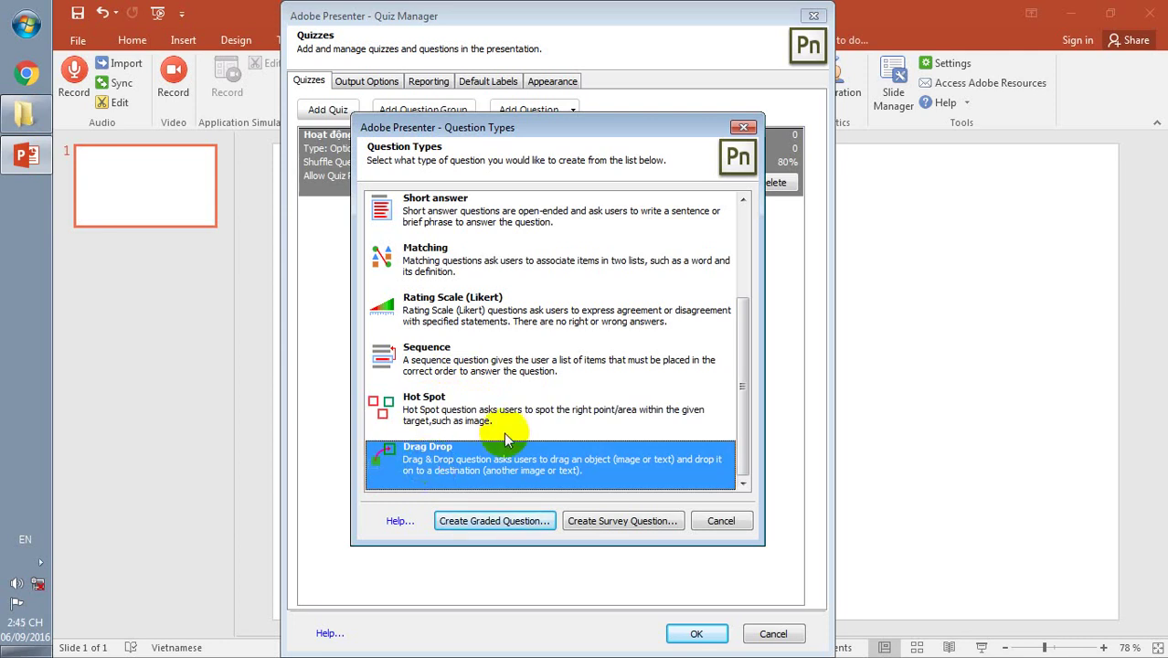
{"action": "mouse_move", "coordinate": [745, 364]}
{"action": "left_mouse_down"}
{"action": "mouse_move", "coordinate": [753, 261]}
{"action": "mouse_move", "coordinate": [755, 355]}
{"action": "mouse_move", "coordinate": [742, 393]}
{"action": "left_mouse_up"}
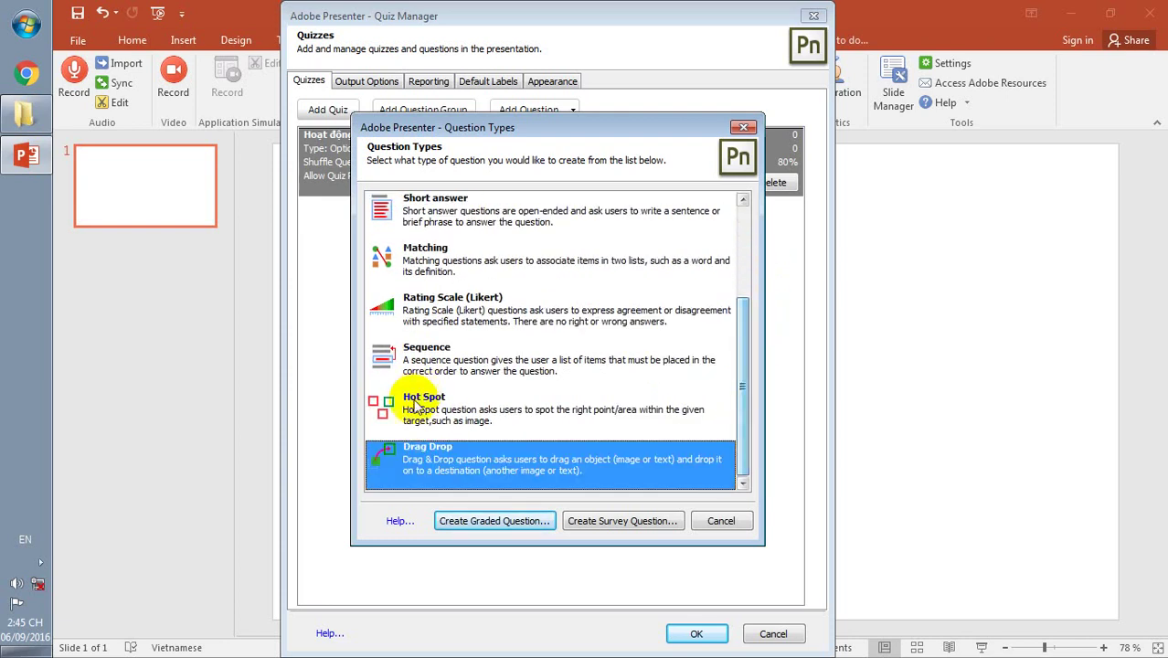
Create a graded Hot Spot question and clear its name
{"action": "left_click", "coordinate": [406, 413]}
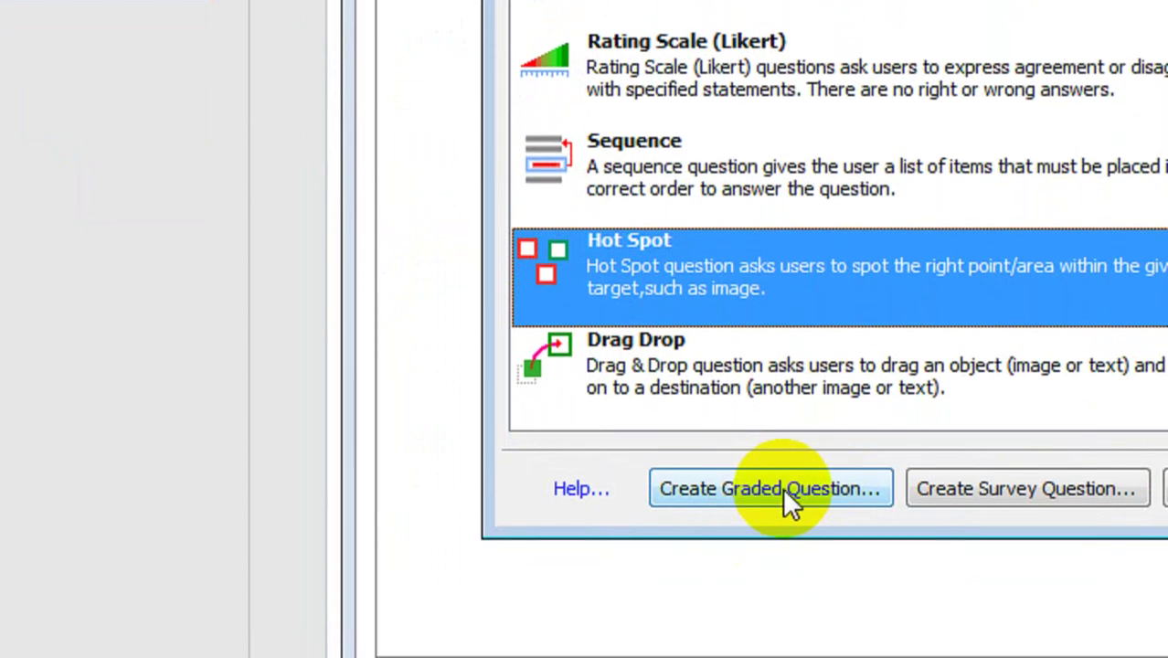
{"action": "left_click", "coordinate": [783, 487]}
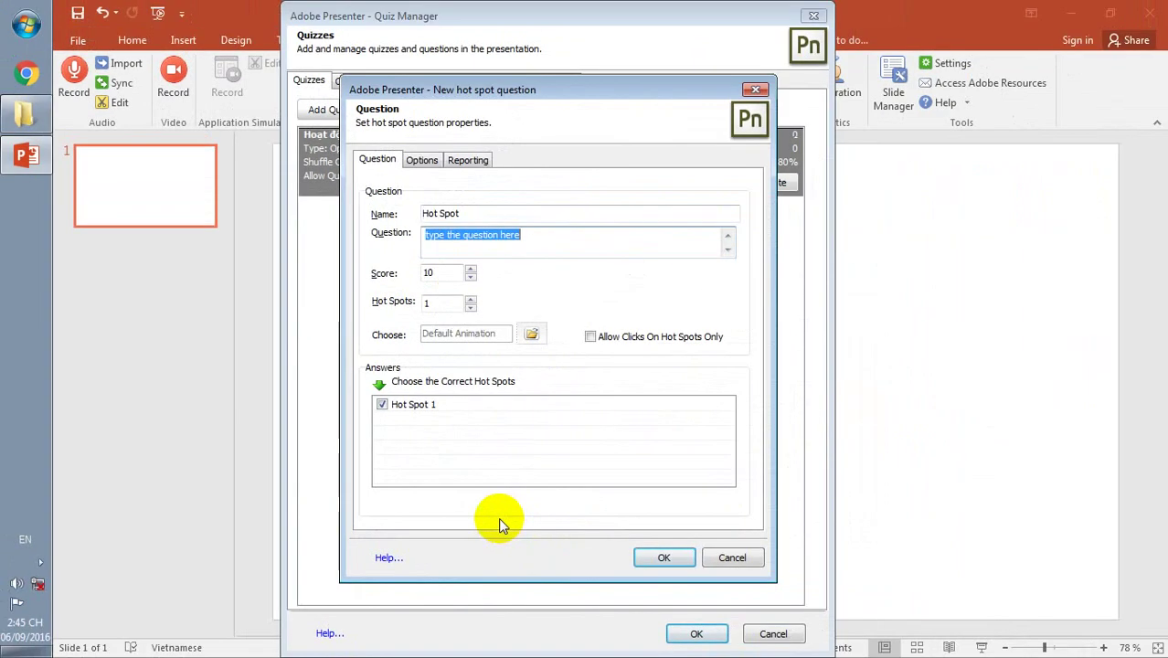
{"action": "left_click_drag", "start_coordinate": [608, 90], "coordinate": [636, 84]}
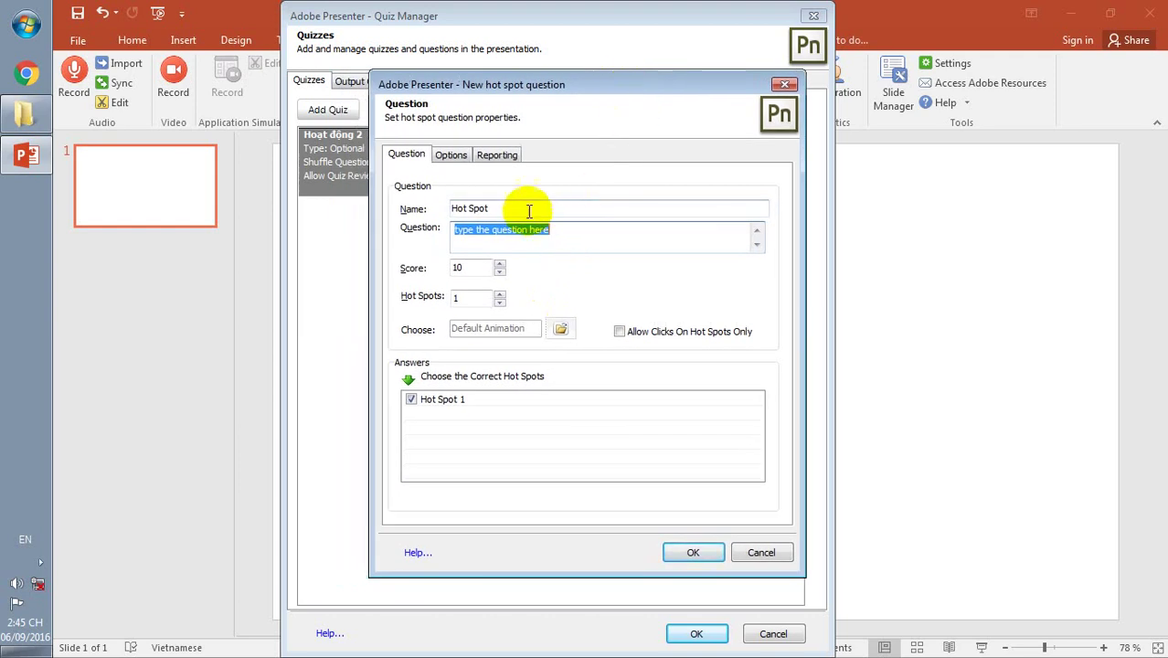
{"action": "left_click_drag", "start_coordinate": [529, 209], "coordinate": [363, 207]}
{"action": "key", "text": "Delete"}
{"action": "key", "text": "ctrl+z"}
{"action": "key", "text": "Delete"}
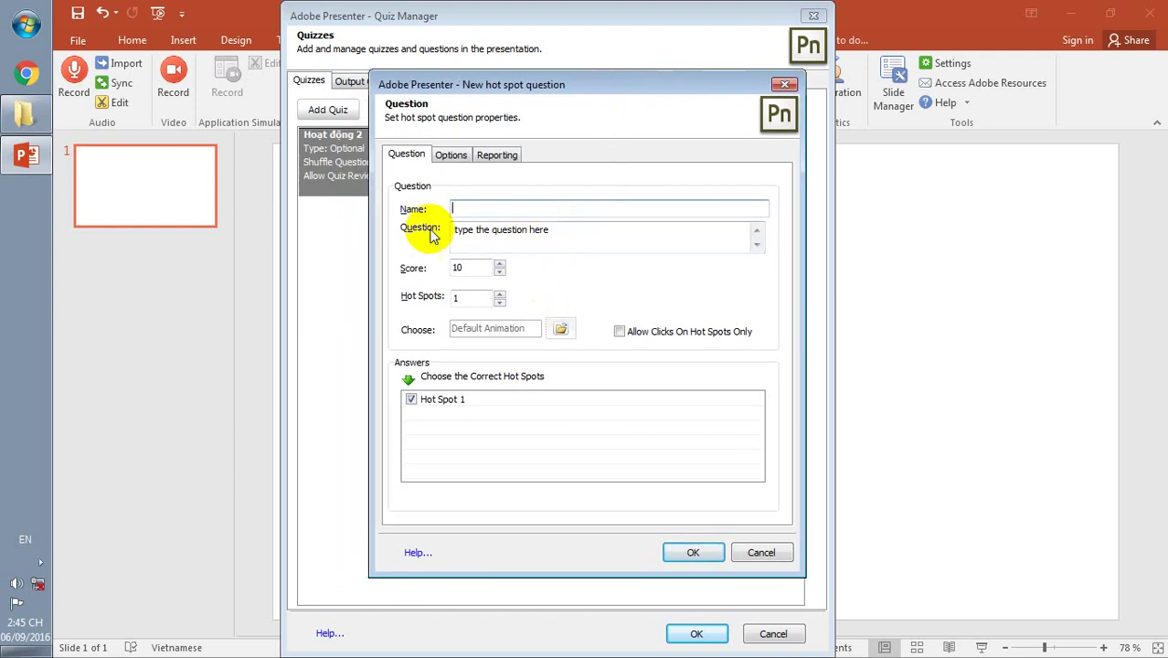
Replace the placeholder question text with "Biển báo nào là biển cấm đi ngược chiều?"
{"action": "left_click", "coordinate": [562, 233]}
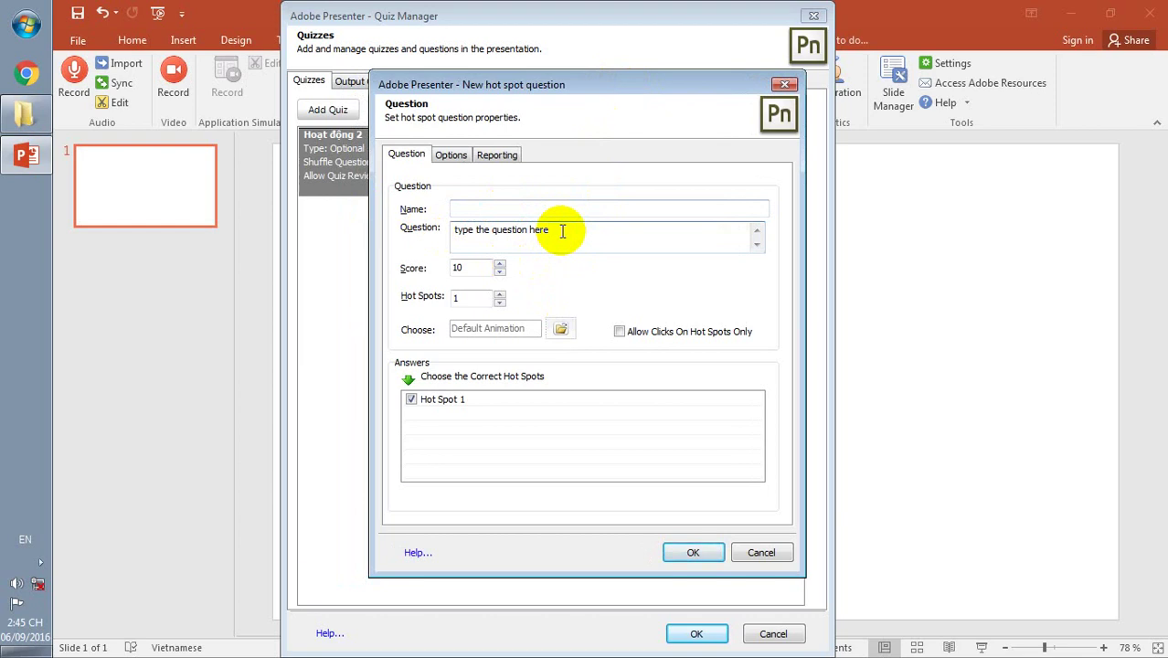
{"action": "key", "text": "BackSpace"}
{"action": "key", "text": "BackSpace"}
{"action": "key", "text": "BackSpace"}
{"action": "key", "text": "BackSpace"}
{"action": "key", "text": "BackSpace"}
{"action": "key", "text": "BackSpace"}
{"action": "key", "text": "BackSpace"}
{"action": "key", "text": "BackSpace"}
{"action": "key", "text": "BackSpace"}
{"action": "key", "text": "BackSpace"}
{"action": "key", "text": "BackSpace"}
{"action": "key", "text": "BackSpace"}
{"action": "key", "text": "BackSpace"}
{"action": "key", "text": "BackSpace"}
{"action": "key", "text": "BackSpace"}
{"action": "key", "text": "BackSpace"}
{"action": "key", "text": "BackSpace"}
{"action": "key", "text": "BackSpace"}
{"action": "key", "text": "BackSpace"}
{"action": "key", "text": "BackSpace"}
{"action": "type", "text": "B"}
{"action": "type", "text": "iến"}
{"action": "type", "text": " bao"}
{"action": "type", "text": " nao"}
{"action": "type", "text": " la"}
{"action": "type", "text": " bie"}
{"action": "type", "text": "n ca"}
{"action": "type", "text": "m đi"}
{"action": "type", "text": " ngươ"}
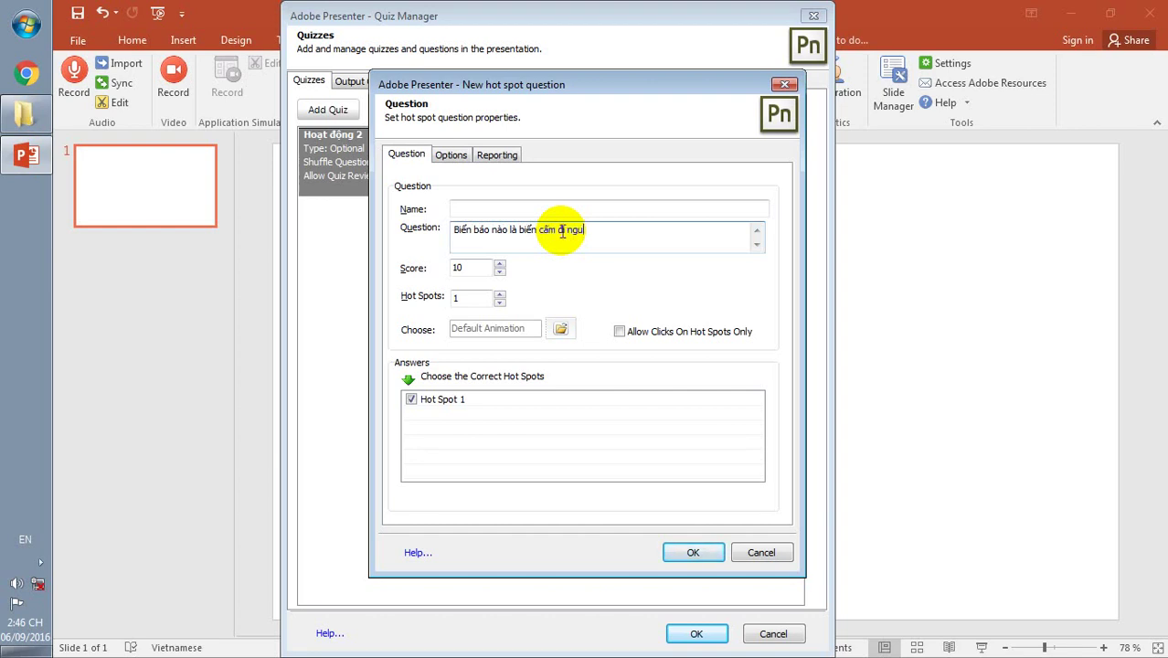
{"action": "type", "text": "c ch"}
{"action": "type", "text": "iêu"}
{"action": "type", "text": "?"}
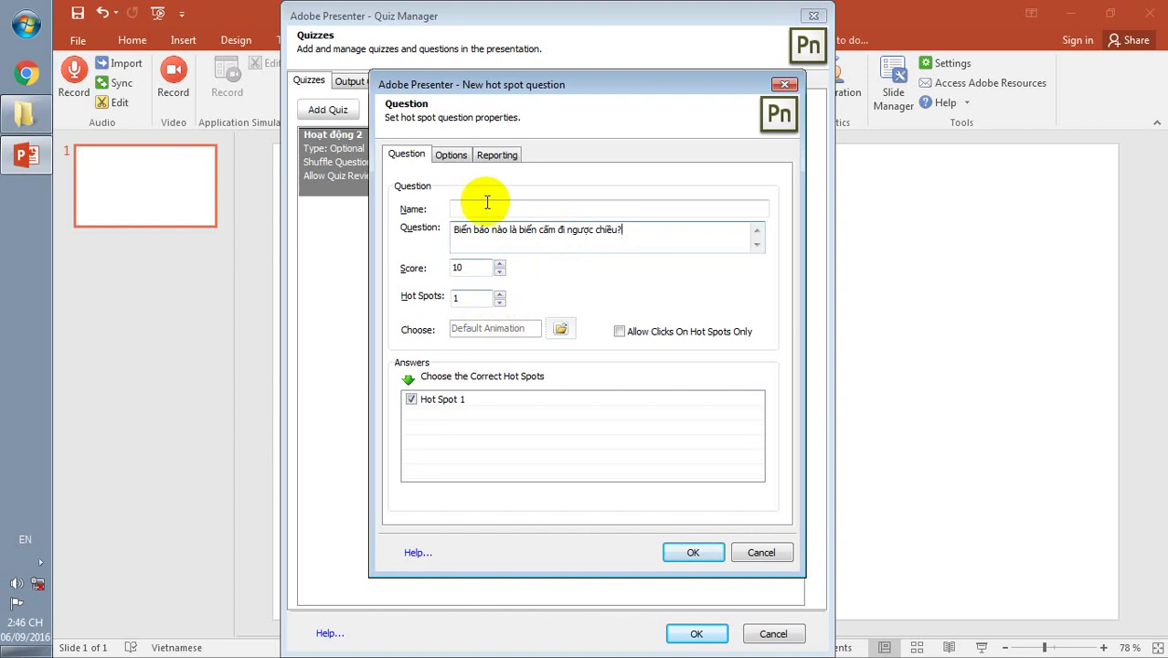
Rename the first hot spot in the answers list as "Đ"
{"action": "left_click_drag", "start_coordinate": [585, 85], "coordinate": [596, 81]}
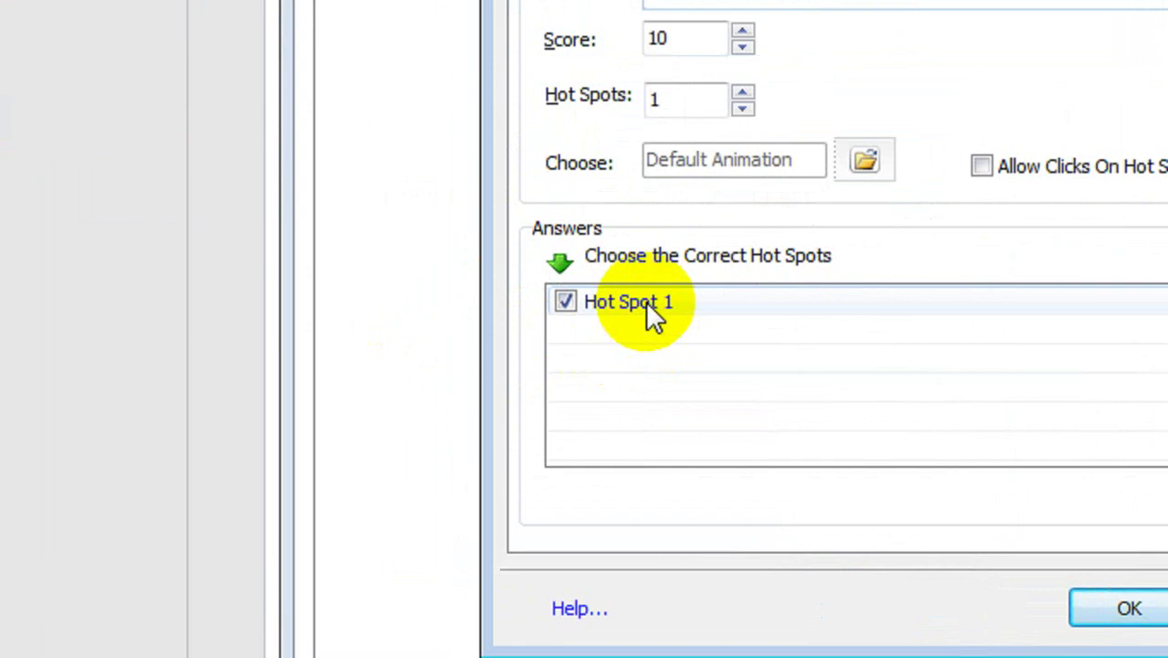
{"action": "left_click", "coordinate": [645, 301]}
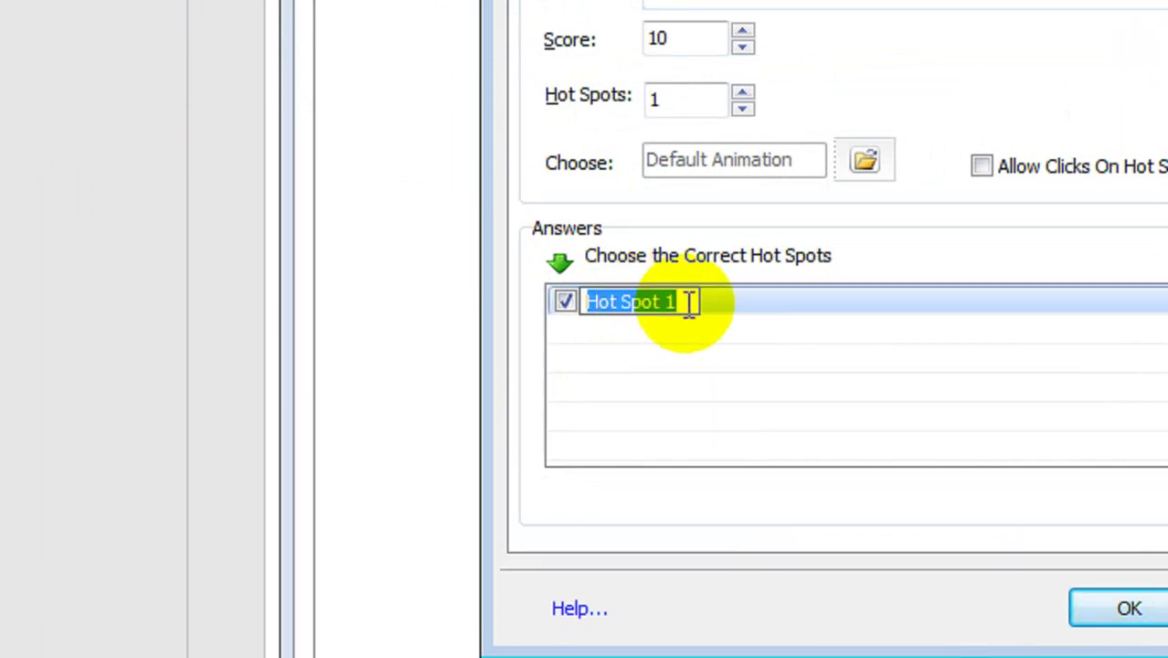
{"action": "key", "text": "BackSpace"}
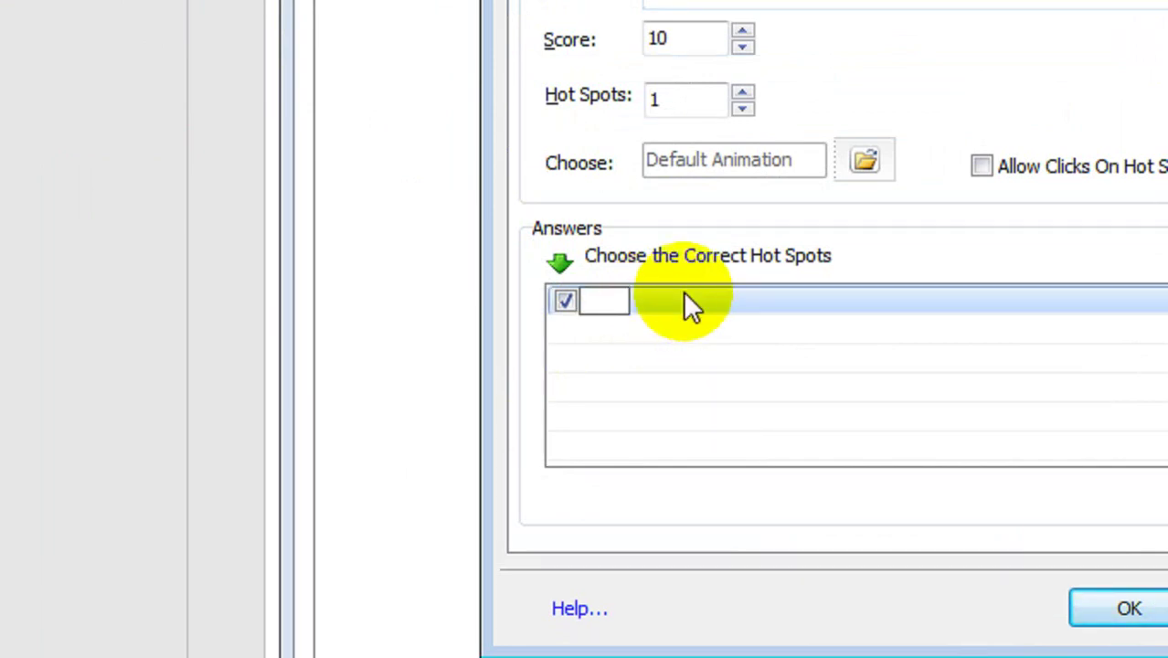
{"action": "type", "text": "Dd"}
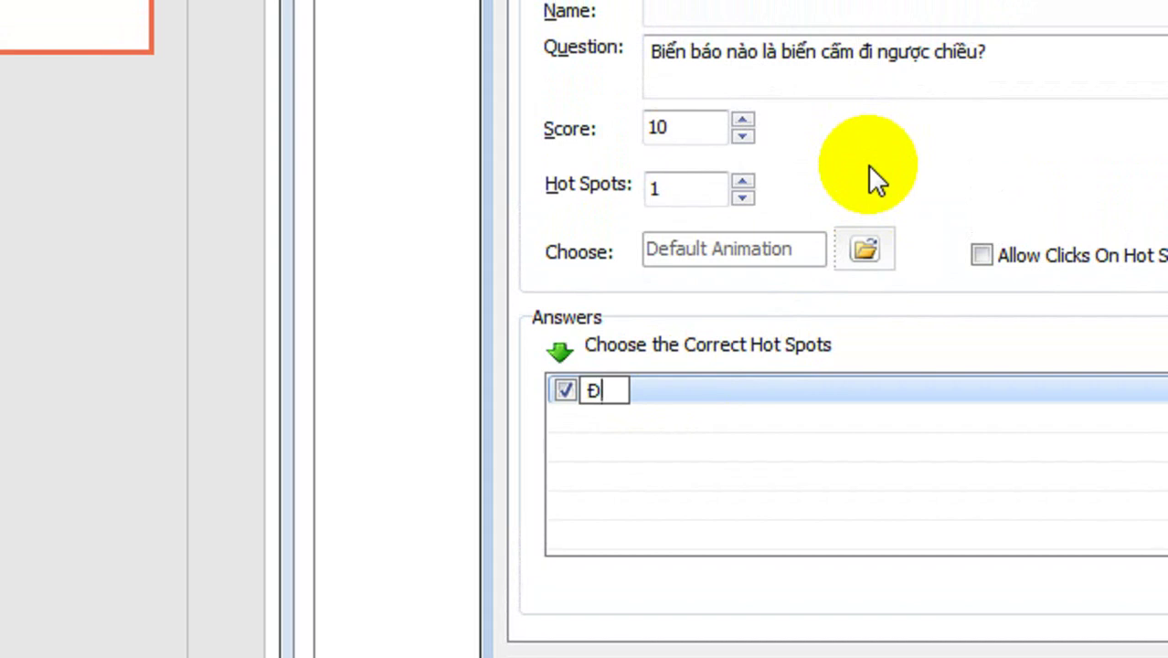
Set the number of hot spots for the question to 6
{"action": "left_click", "coordinate": [742, 182]}
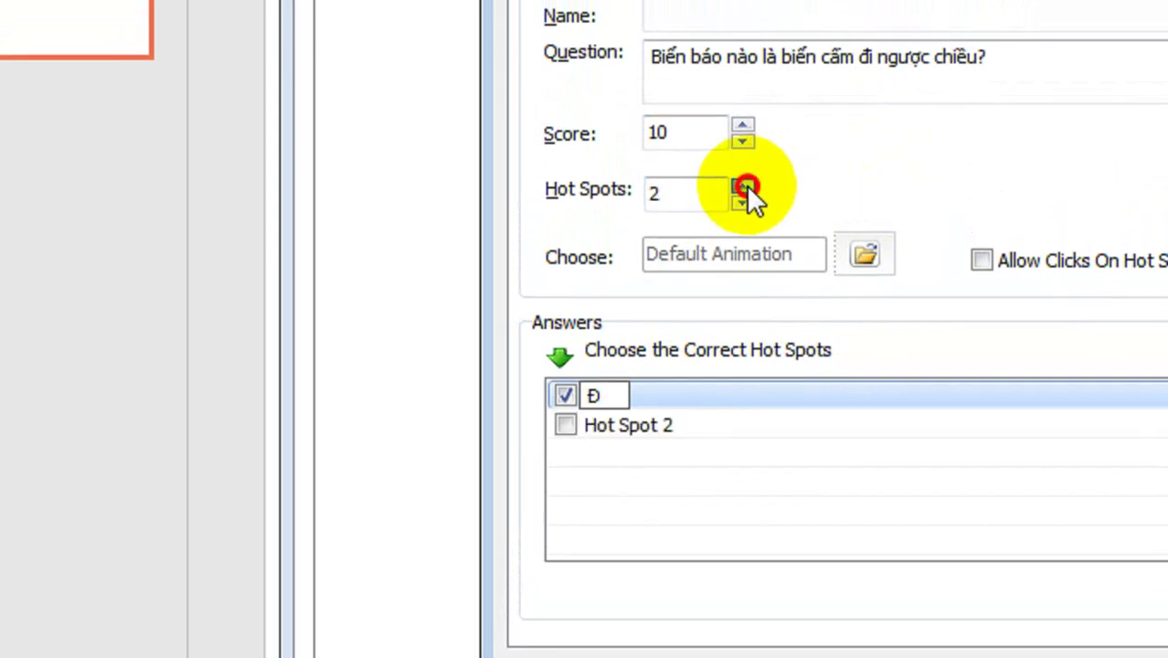
{"action": "left_click", "coordinate": [743, 186]}
{"action": "left_click", "coordinate": [743, 185]}
{"action": "left_click", "coordinate": [743, 185]}
{"action": "left_click", "coordinate": [743, 186]}
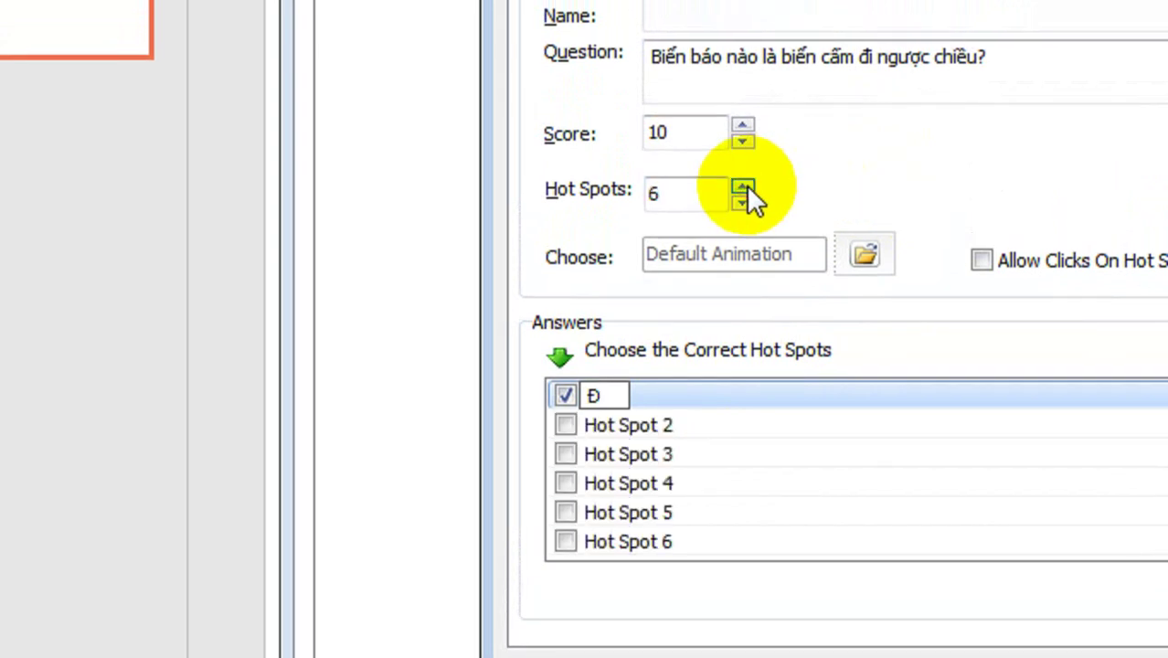
Rename hot spots 2 through 6 in the answers list as "s"
{"action": "left_click", "coordinate": [629, 422]}
{"action": "left_click", "coordinate": [628, 422]}
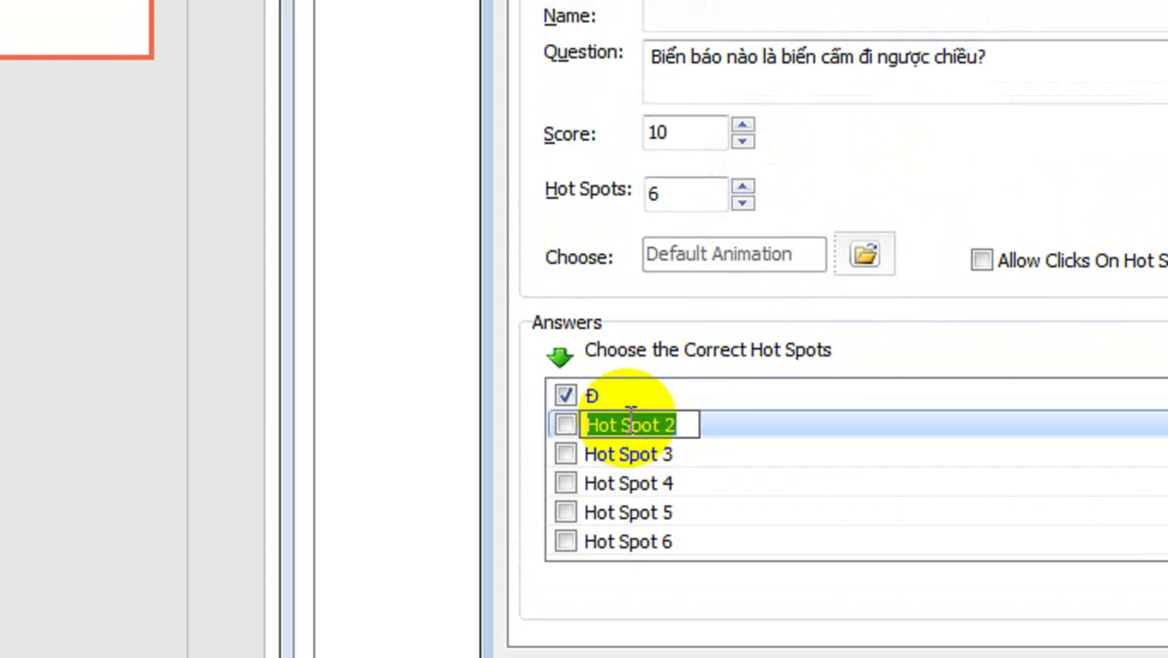
{"action": "type", "text": "s"}
{"action": "left_click", "coordinate": [640, 450]}
{"action": "left_click", "coordinate": [640, 449]}
{"action": "type", "text": "s"}
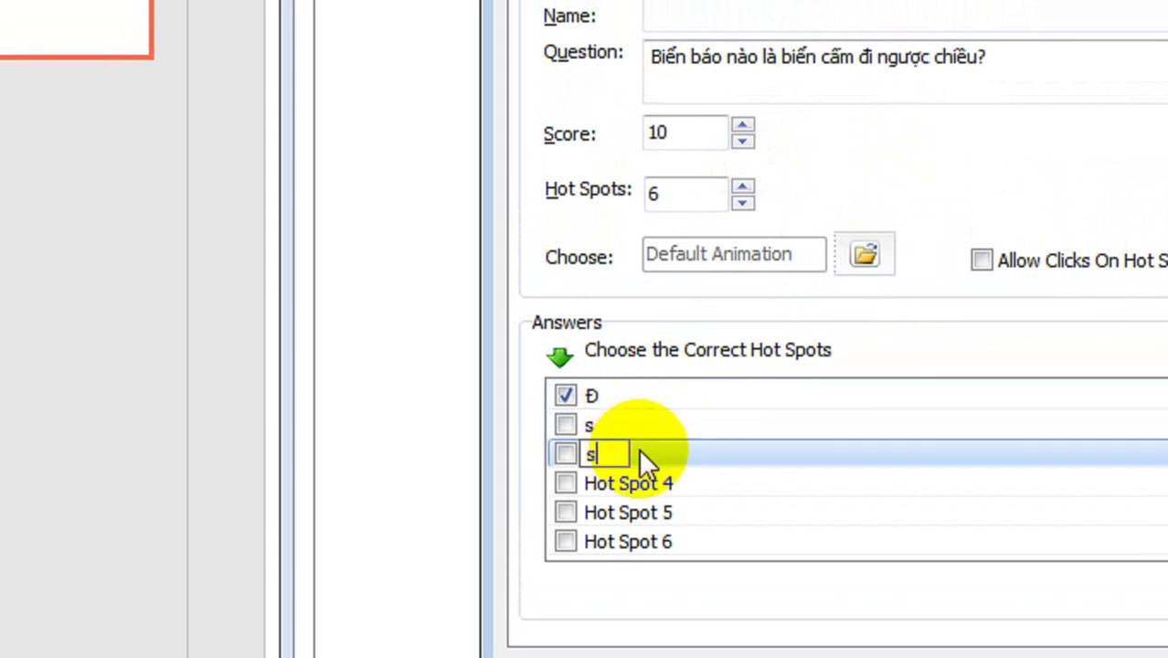
{"action": "left_click", "coordinate": [640, 480]}
{"action": "left_click", "coordinate": [639, 481]}
{"action": "type", "text": "s"}
{"action": "left_click", "coordinate": [642, 510]}
{"action": "left_click", "coordinate": [642, 510]}
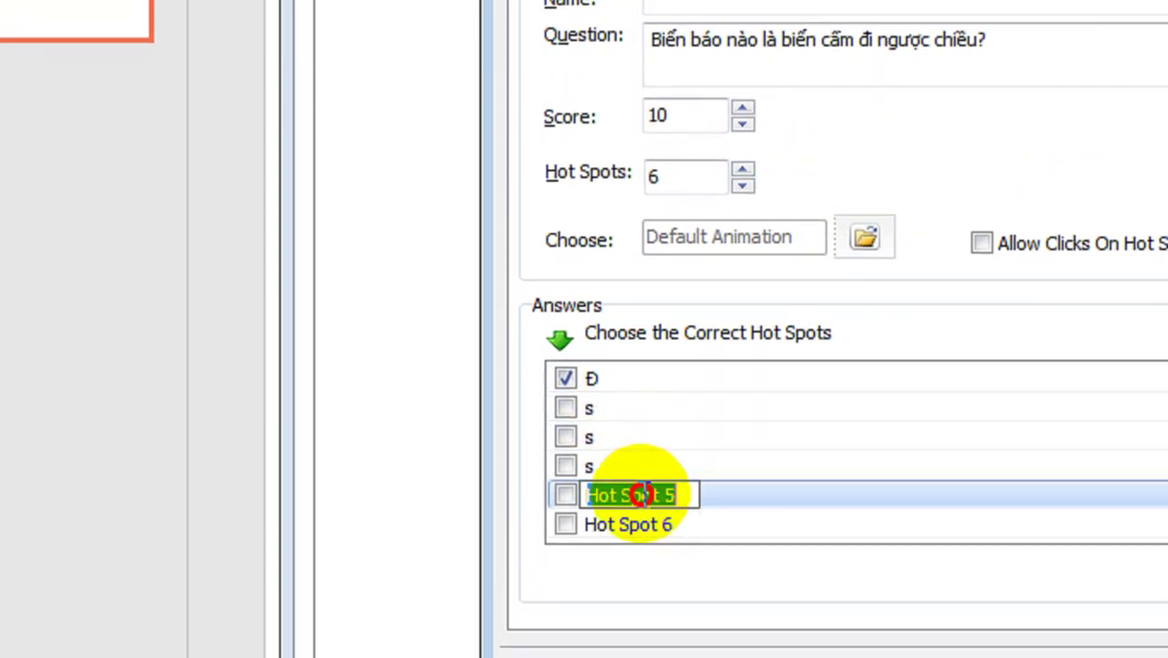
{"action": "type", "text": "s"}
{"action": "left_click", "coordinate": [646, 512]}
{"action": "left_click", "coordinate": [646, 511]}
{"action": "type", "text": "s"}
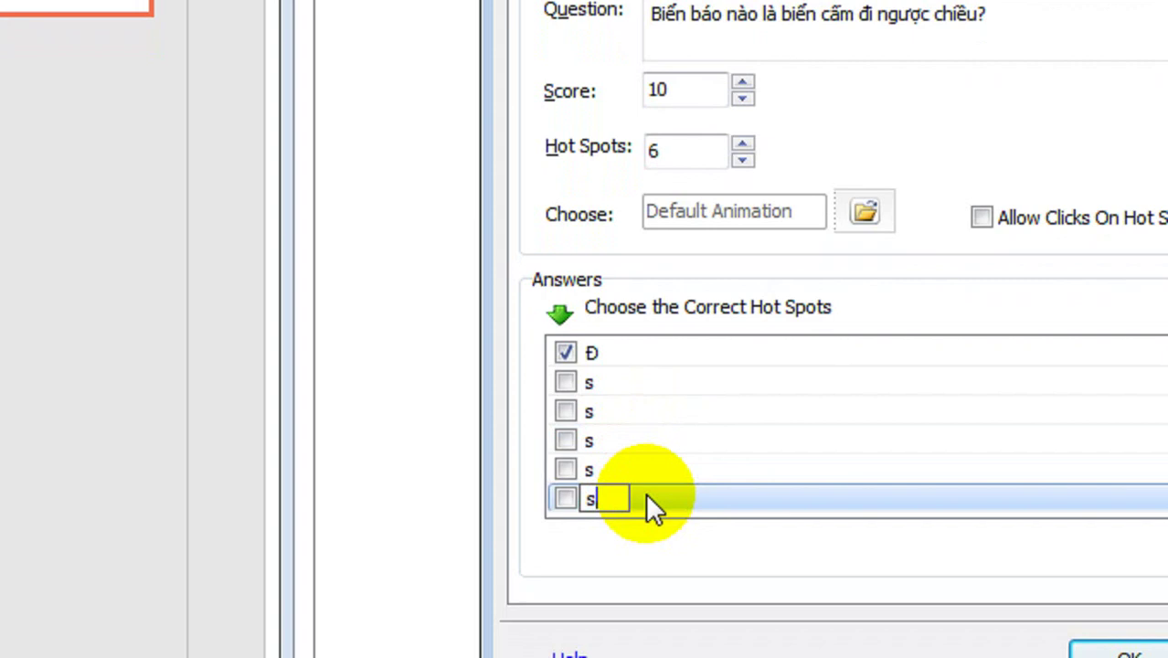
{"action": "left_click", "coordinate": [704, 399]}
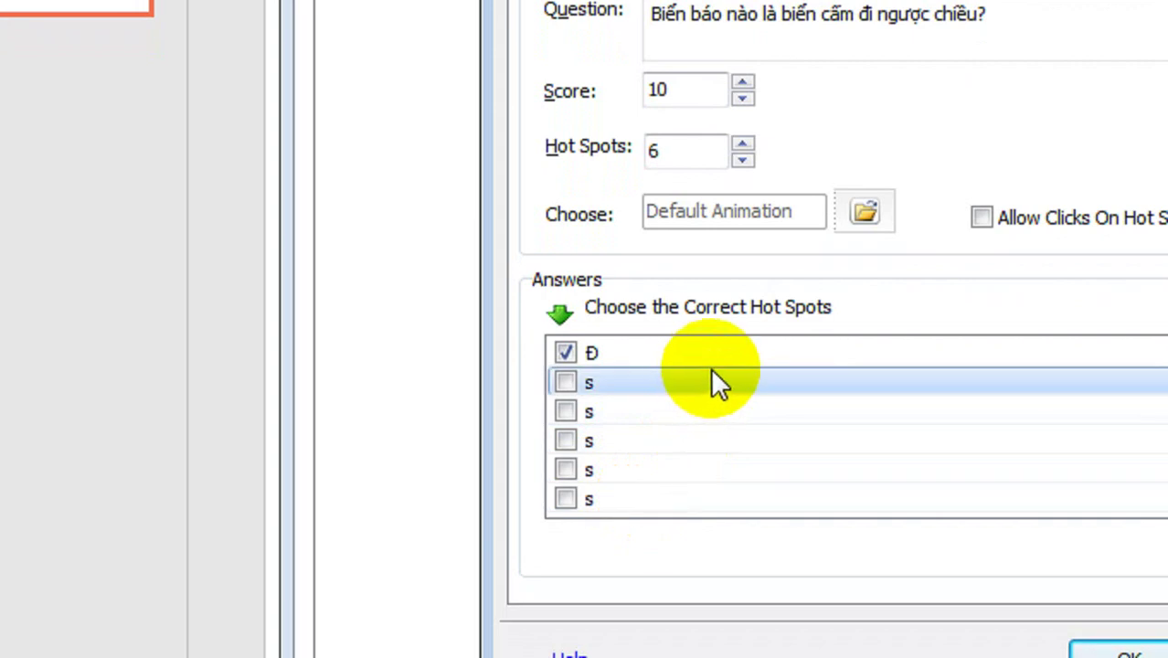
Rename the correct first hot spot in the answers list as lowercase "đ"
{"action": "left_click", "coordinate": [593, 353]}
{"action": "left_click", "coordinate": [594, 353]}
{"action": "type", "text": "đ"}
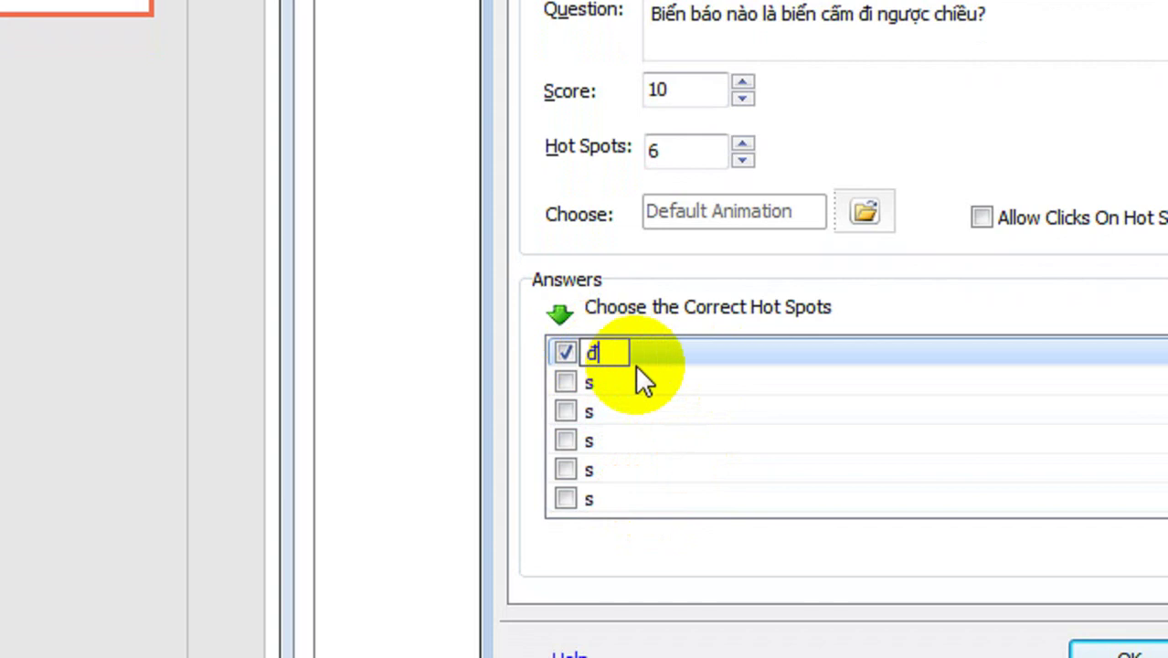
{"action": "left_click", "coordinate": [790, 410]}
{"action": "left_click", "coordinate": [565, 413]}
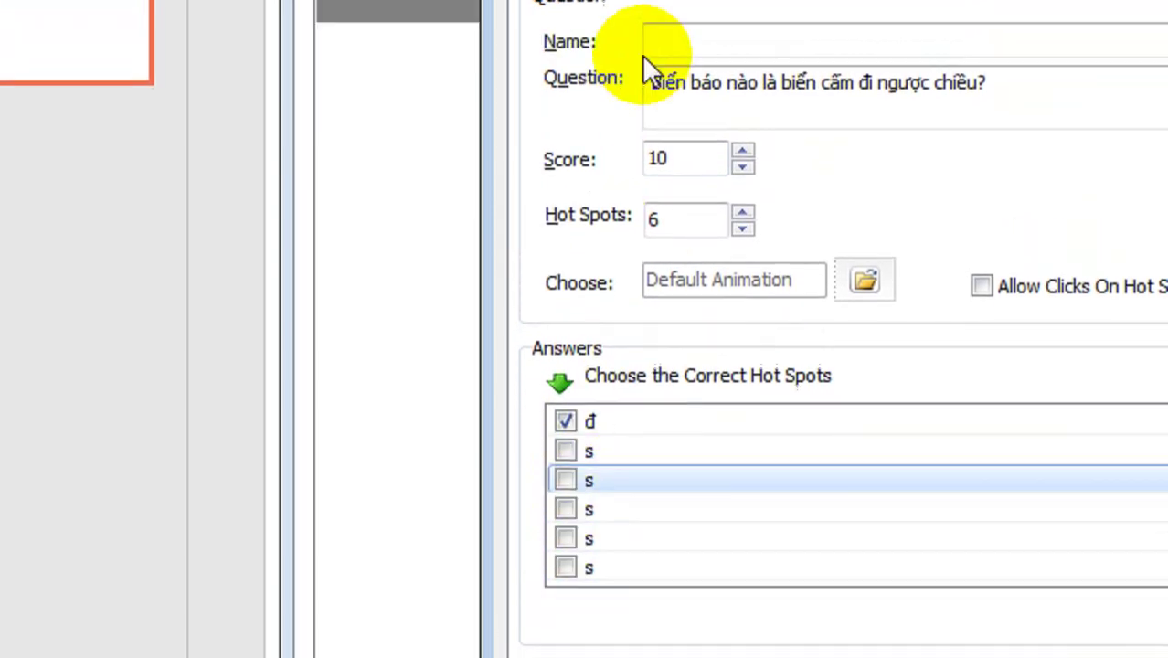
Limit the wrong-answer attempts for the hot spot question to 3, without infinite attempts
{"action": "left_click", "coordinate": [654, 82]}
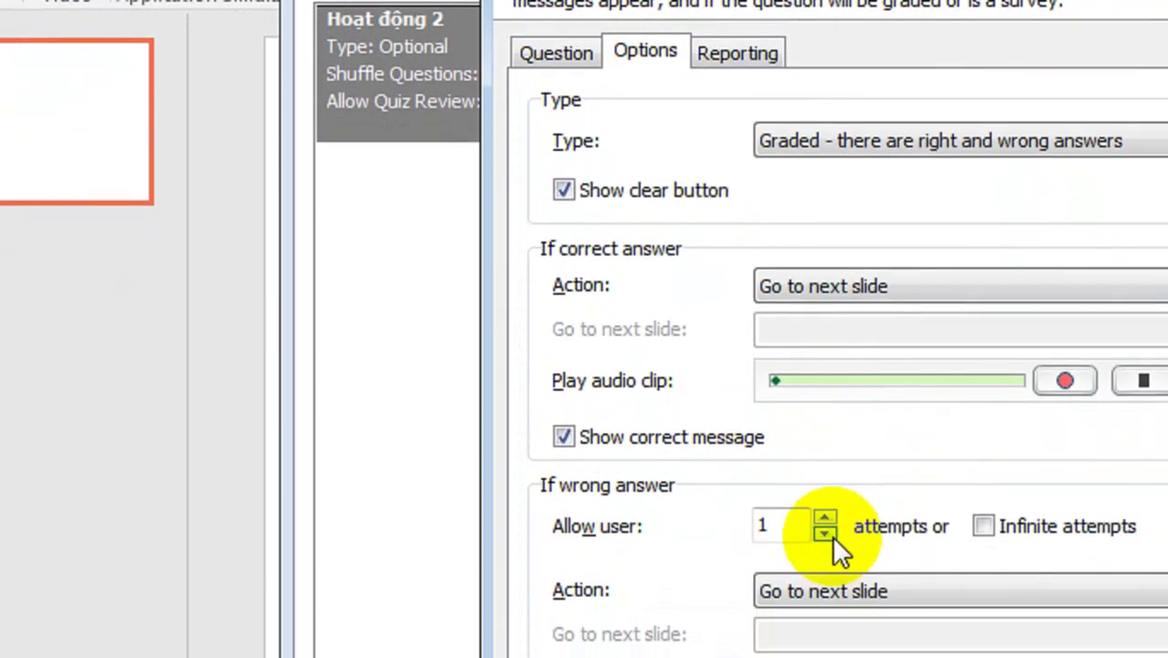
{"action": "left_click", "coordinate": [824, 601]}
{"action": "left_click", "coordinate": [824, 499]}
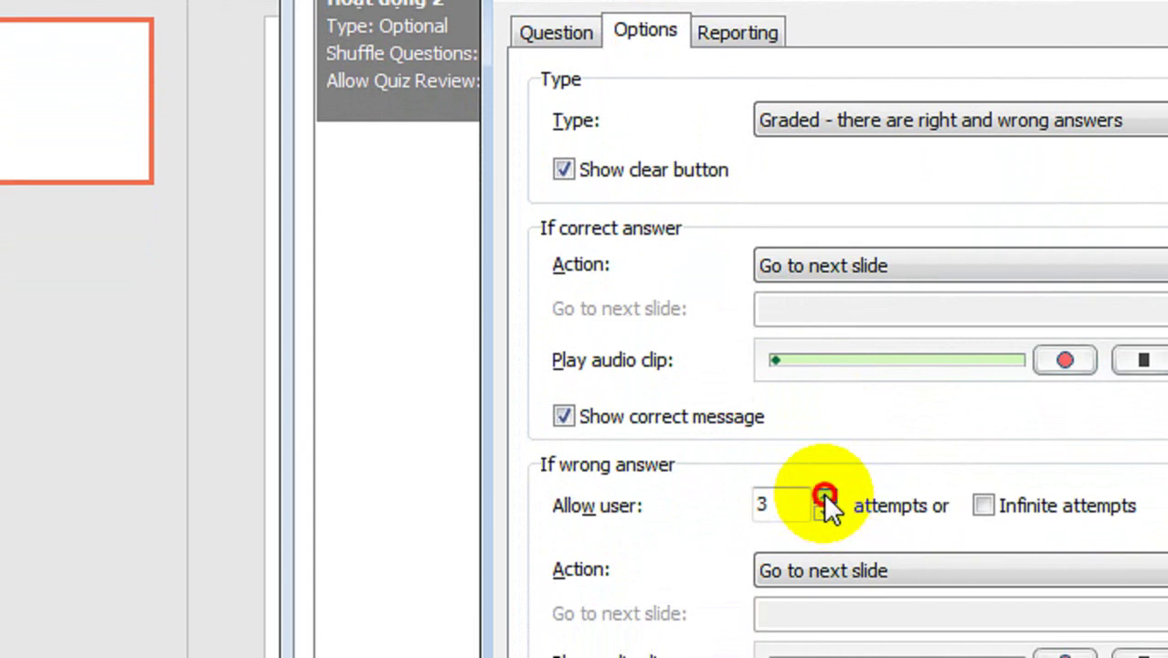
{"action": "left_click", "coordinate": [825, 499]}
{"action": "left_click", "coordinate": [824, 499]}
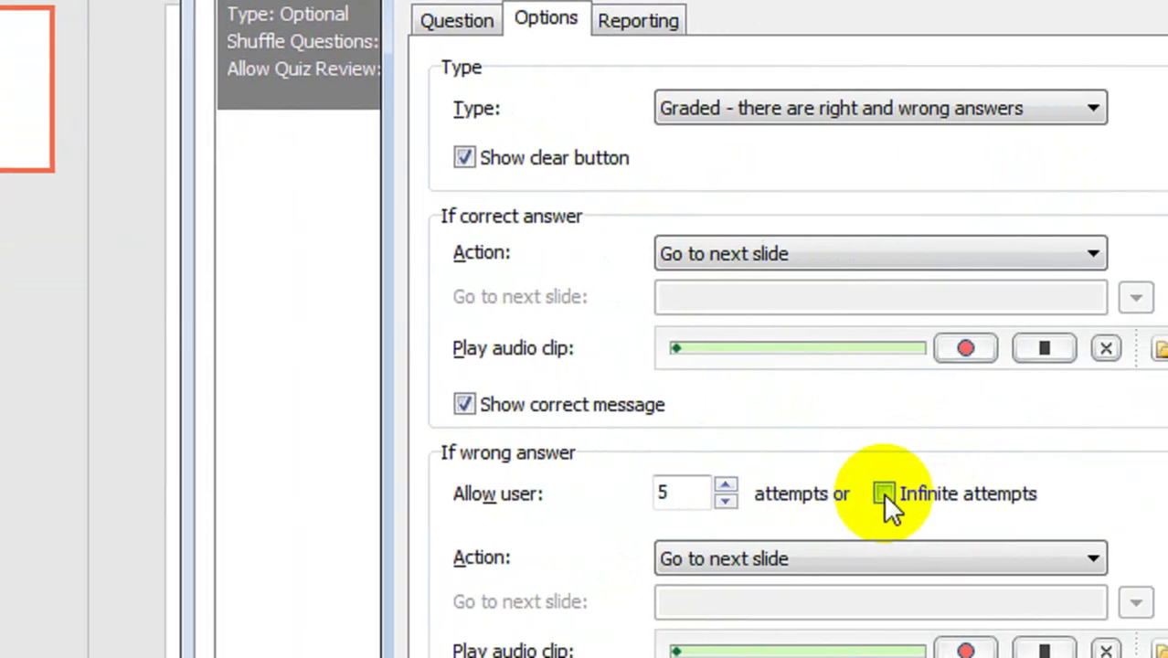
{"action": "left_click", "coordinate": [875, 493]}
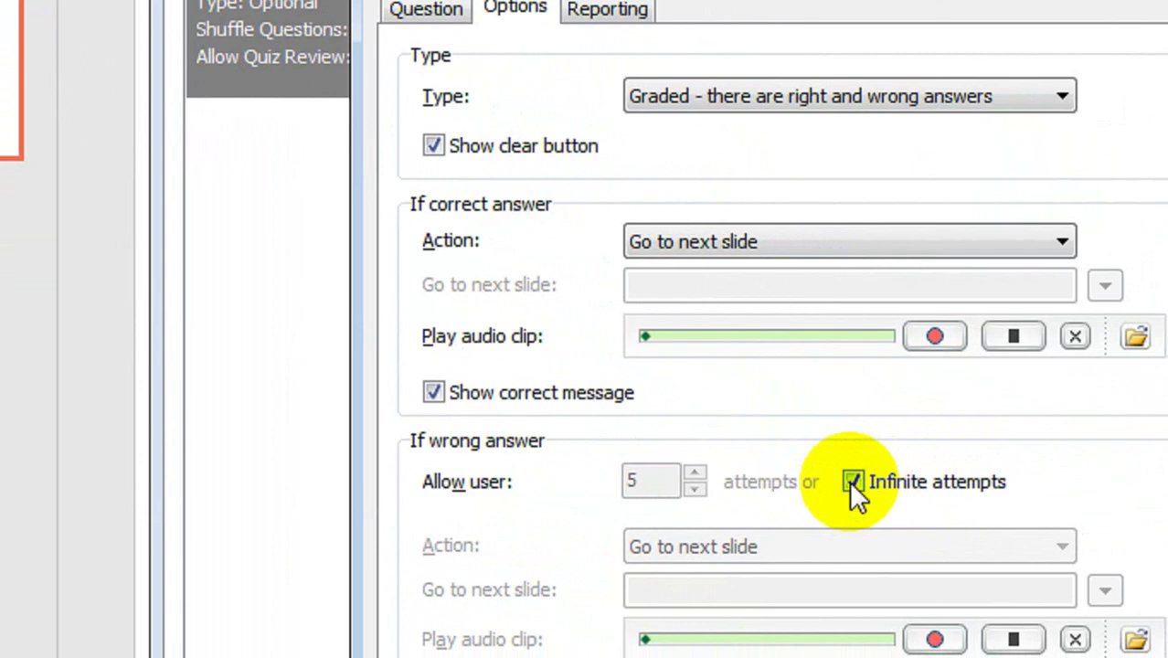
{"action": "left_click", "coordinate": [849, 480]}
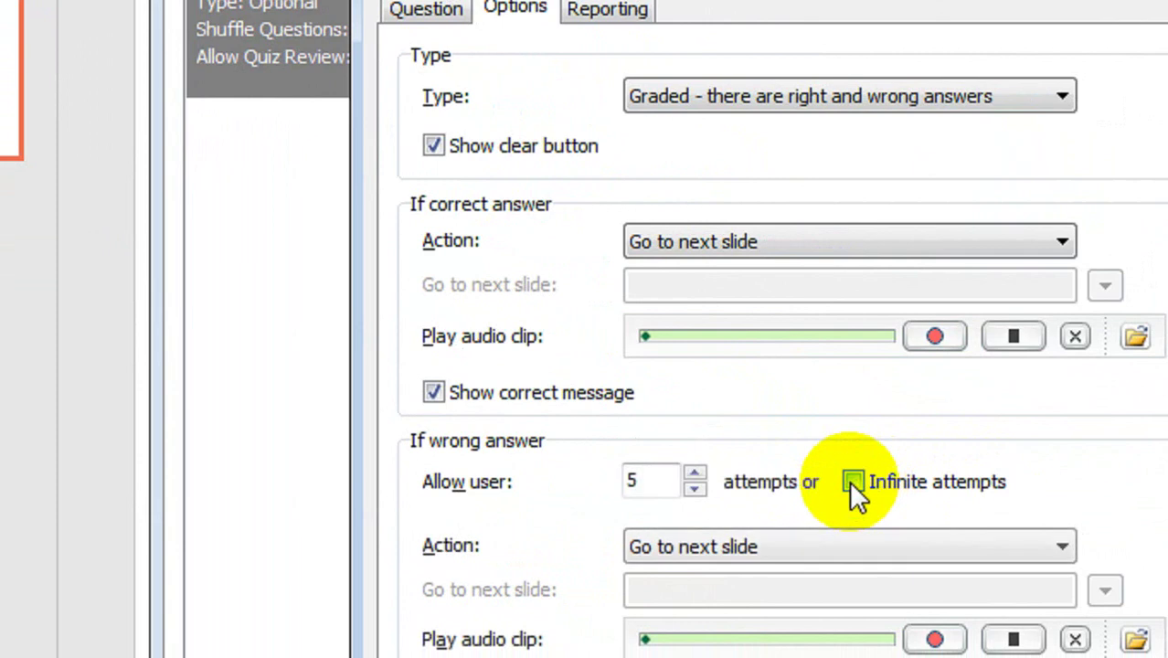
{"action": "left_click", "coordinate": [696, 489]}
{"action": "left_click", "coordinate": [696, 489]}
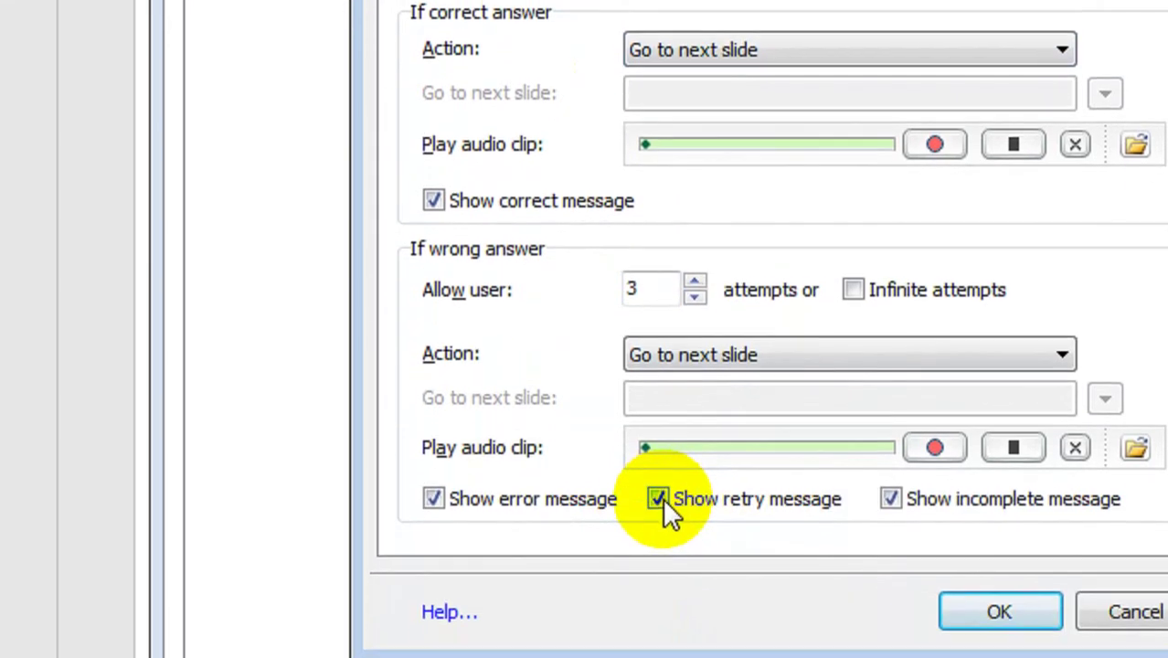
{"action": "left_click", "coordinate": [658, 623]}
{"action": "left_click", "coordinate": [659, 494]}
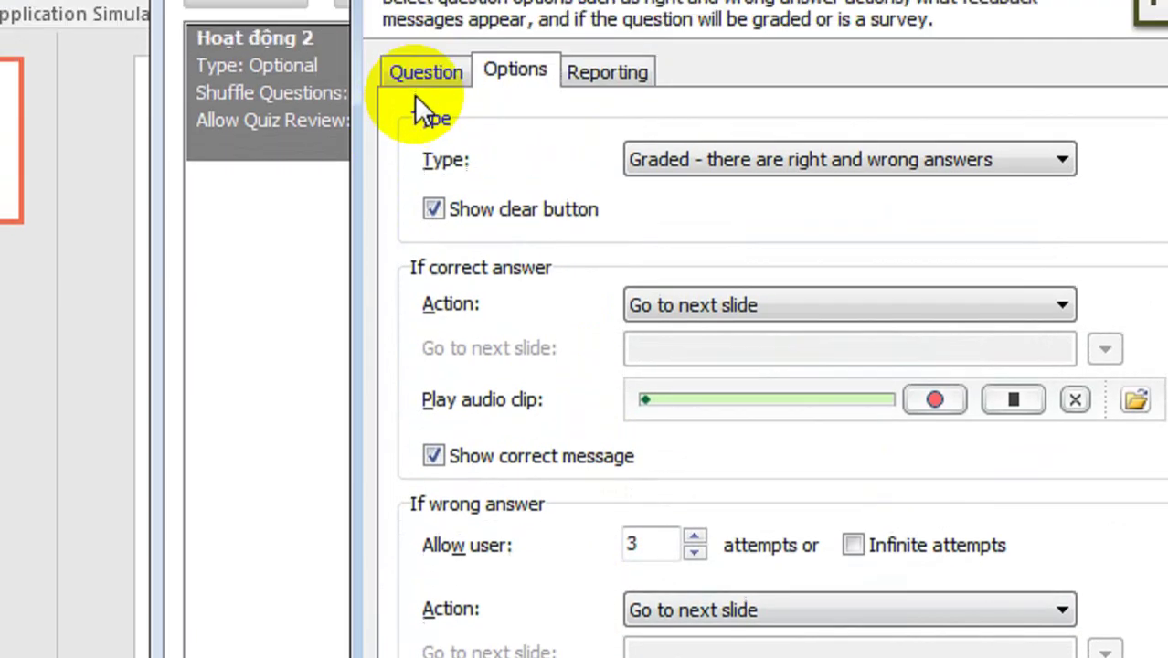
Save the hot spot question to generate its quiz slide, and delete the blank first slide
{"action": "left_click", "coordinate": [418, 82]}
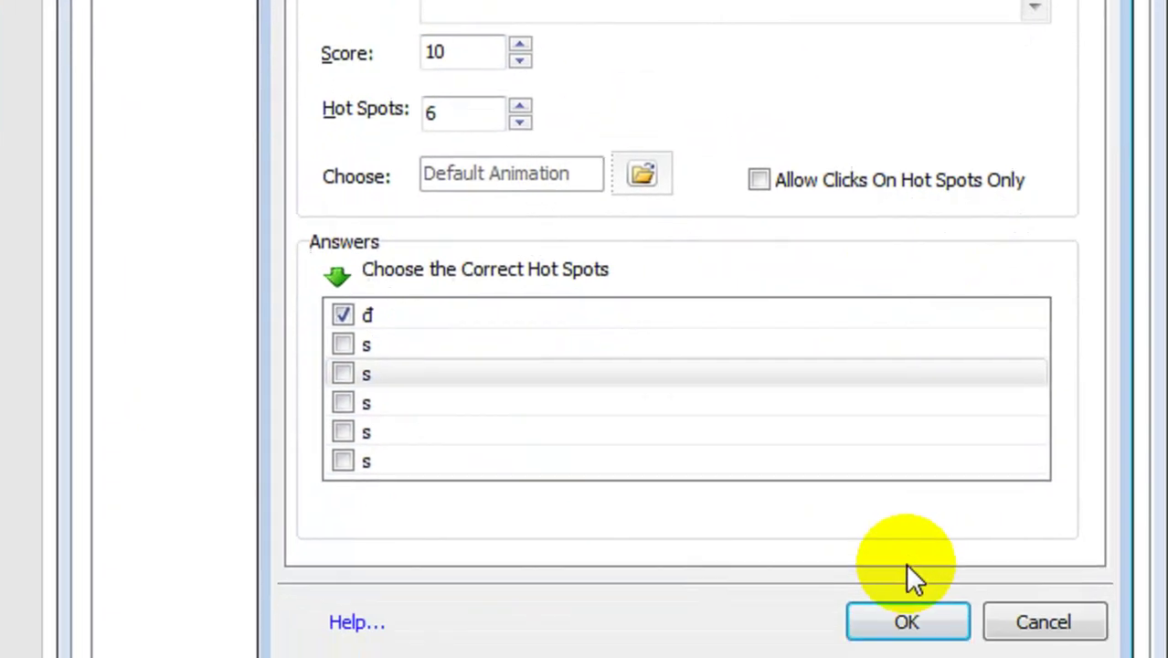
{"action": "left_click", "coordinate": [906, 625]}
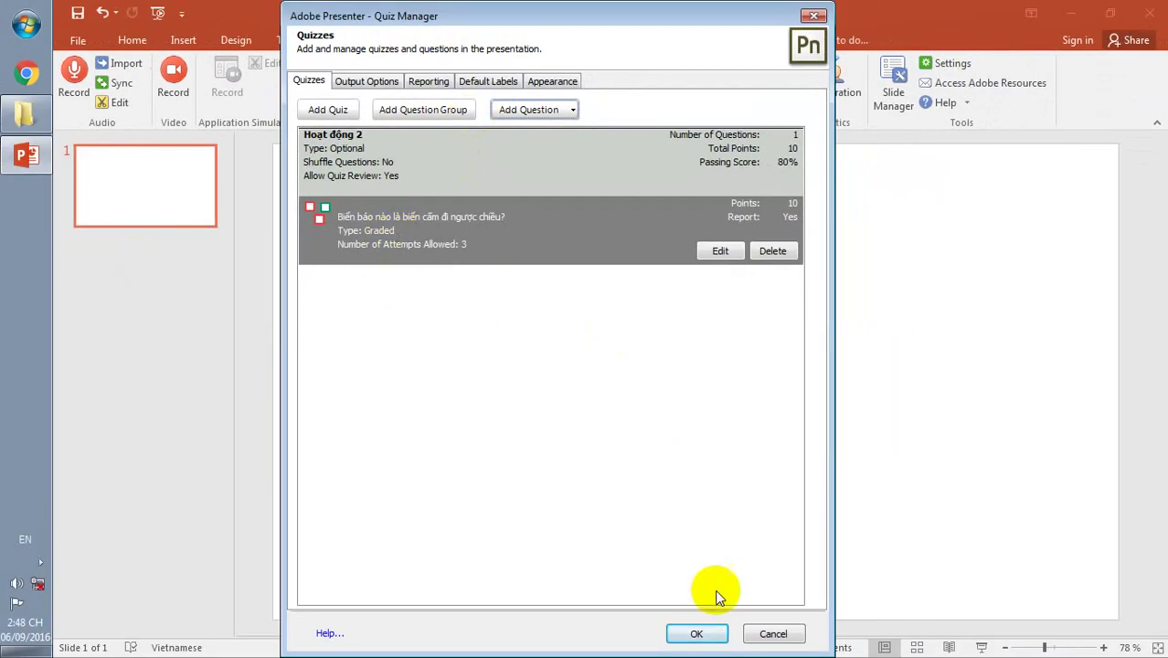
{"action": "left_click", "coordinate": [696, 633]}
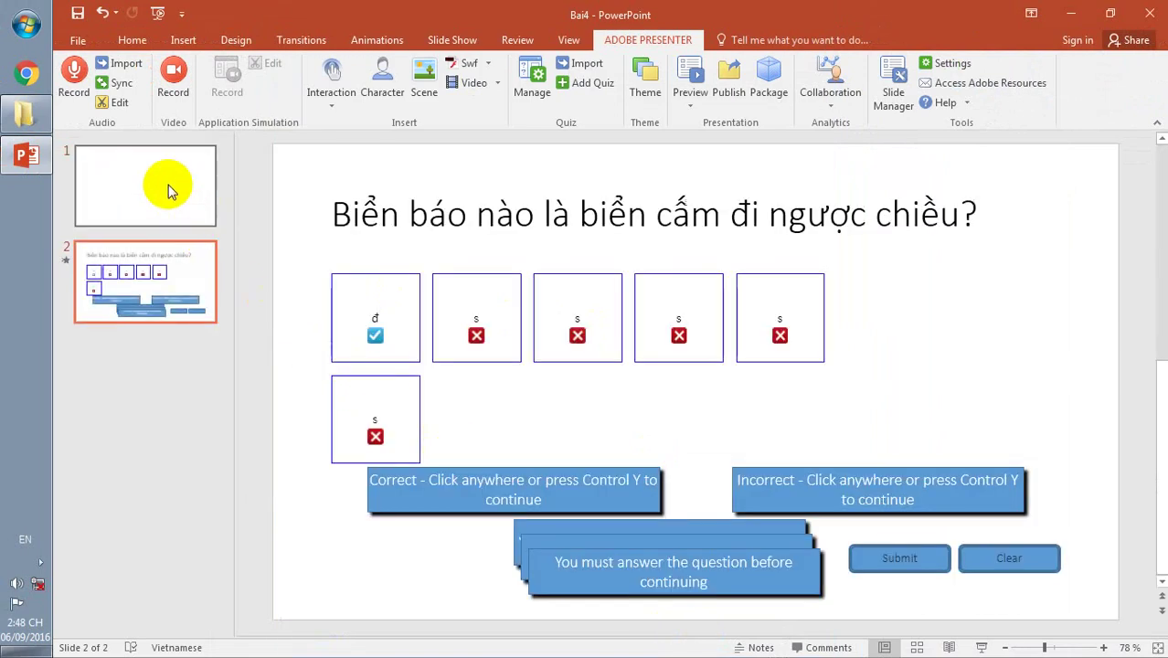
{"action": "left_click", "coordinate": [168, 189]}
{"action": "key", "text": "Delete"}
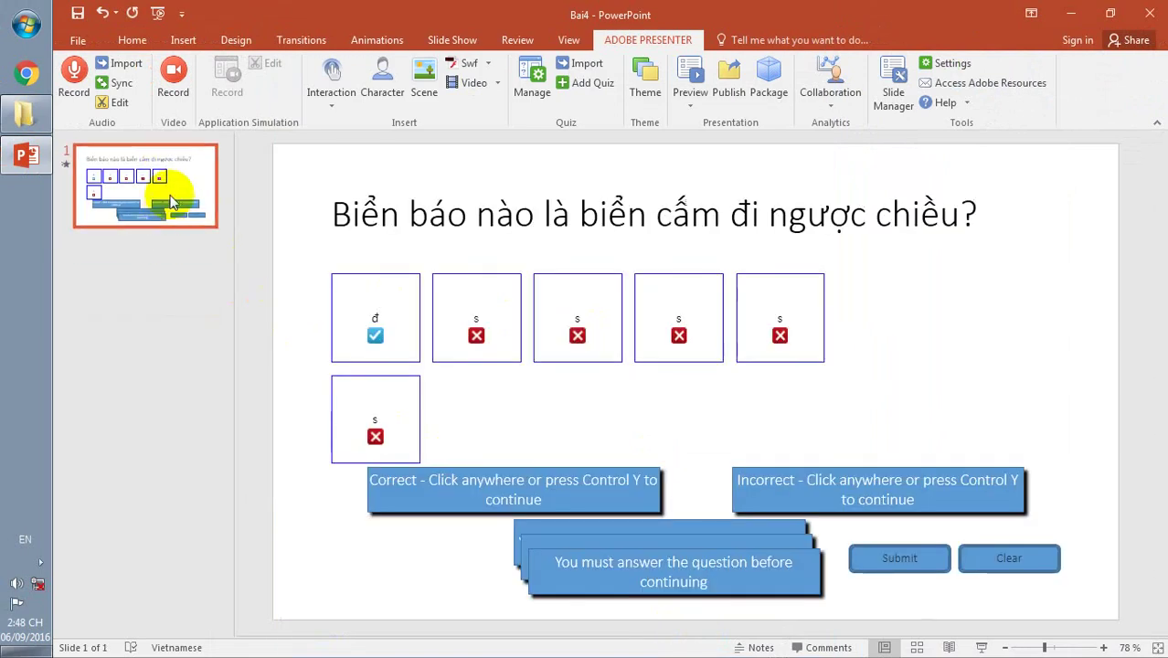
Narrow the question's text box to fit its text and centre it near the top of the slide
{"action": "left_click", "coordinate": [809, 217]}
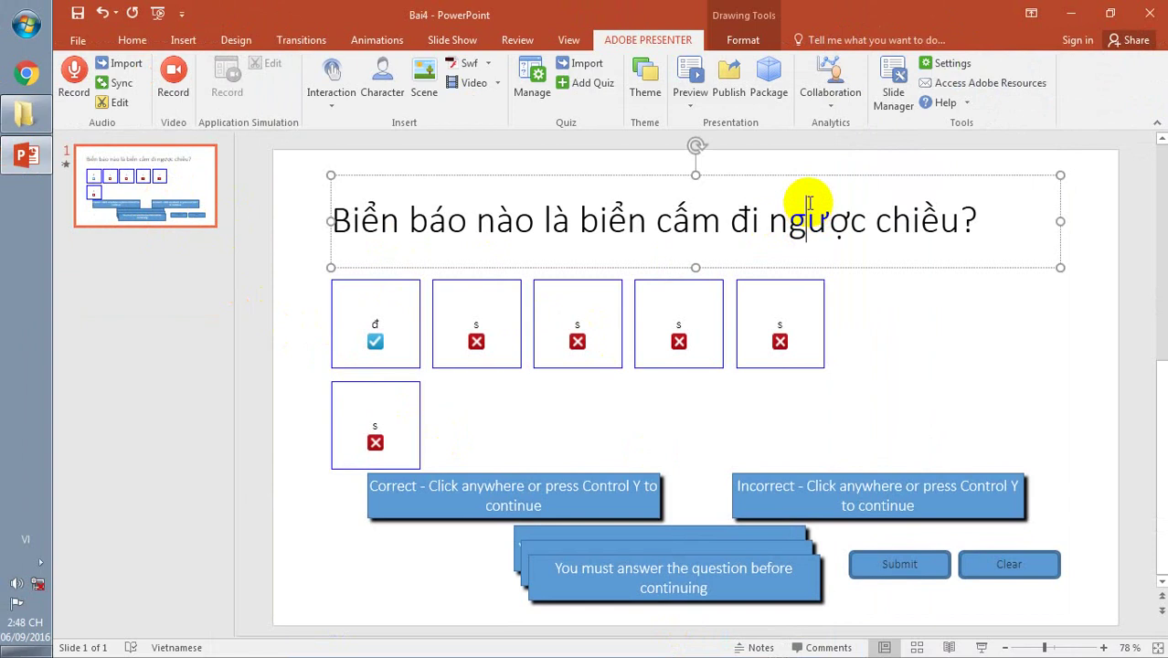
{"action": "left_click_drag", "start_coordinate": [808, 171], "coordinate": [808, 161]}
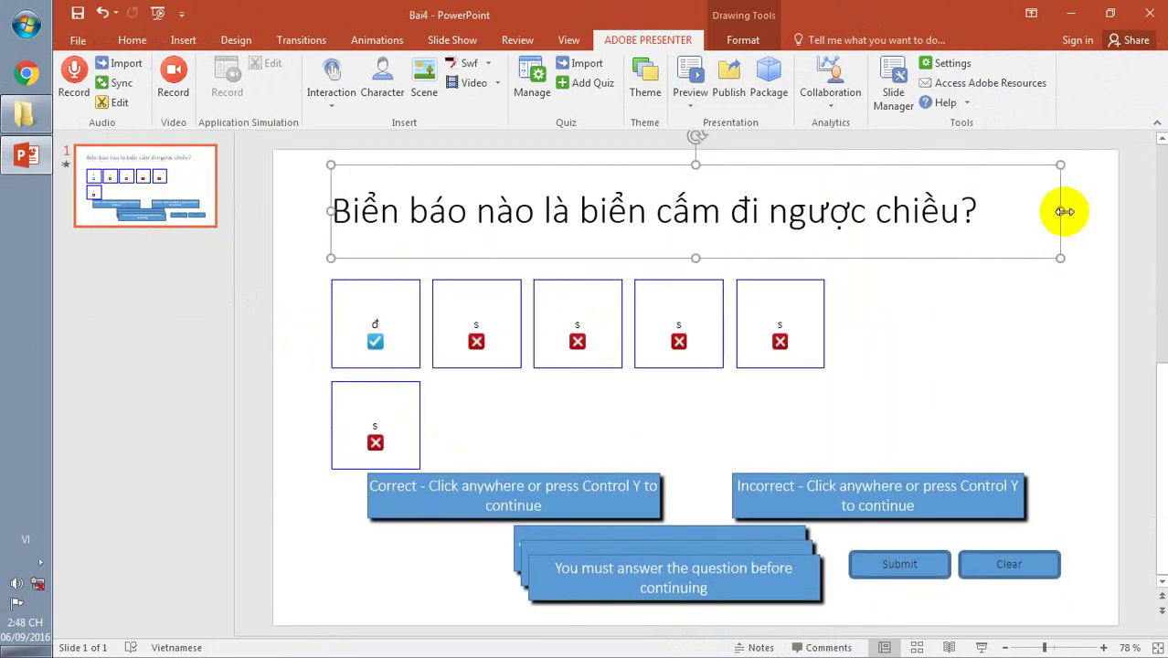
{"action": "left_click_drag", "start_coordinate": [1064, 211], "coordinate": [992, 210]}
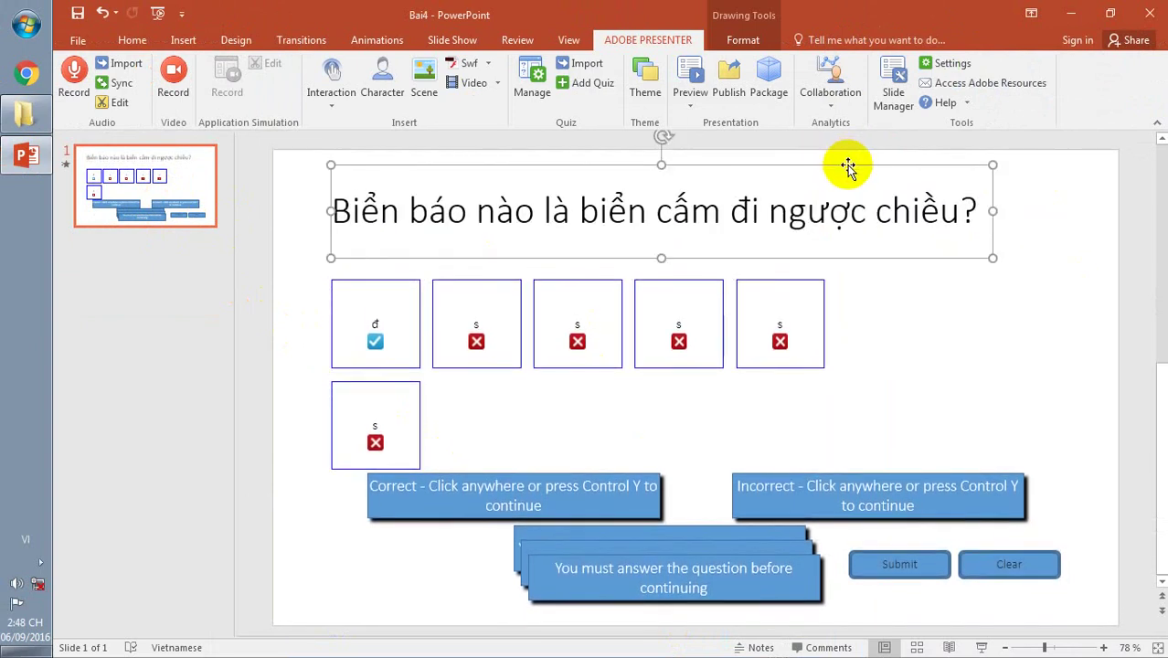
{"action": "left_click_drag", "start_coordinate": [848, 166], "coordinate": [867, 171]}
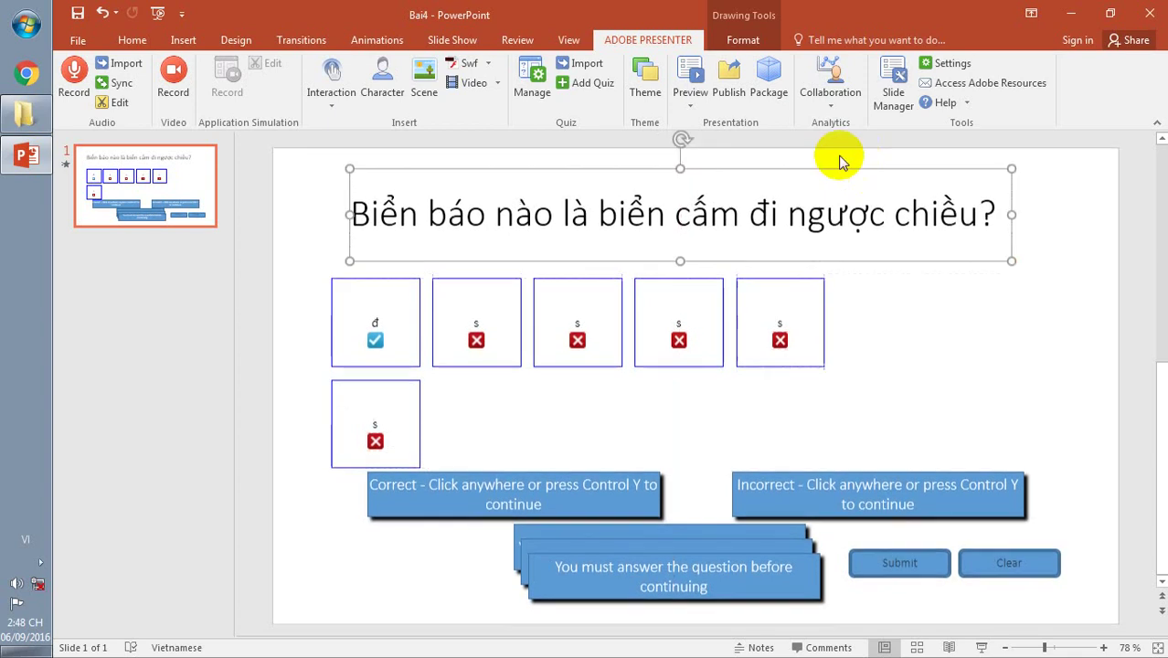
Set the question text to size 28, and fit and recentre its text box at the slide's top
{"action": "left_click", "coordinate": [131, 40]}
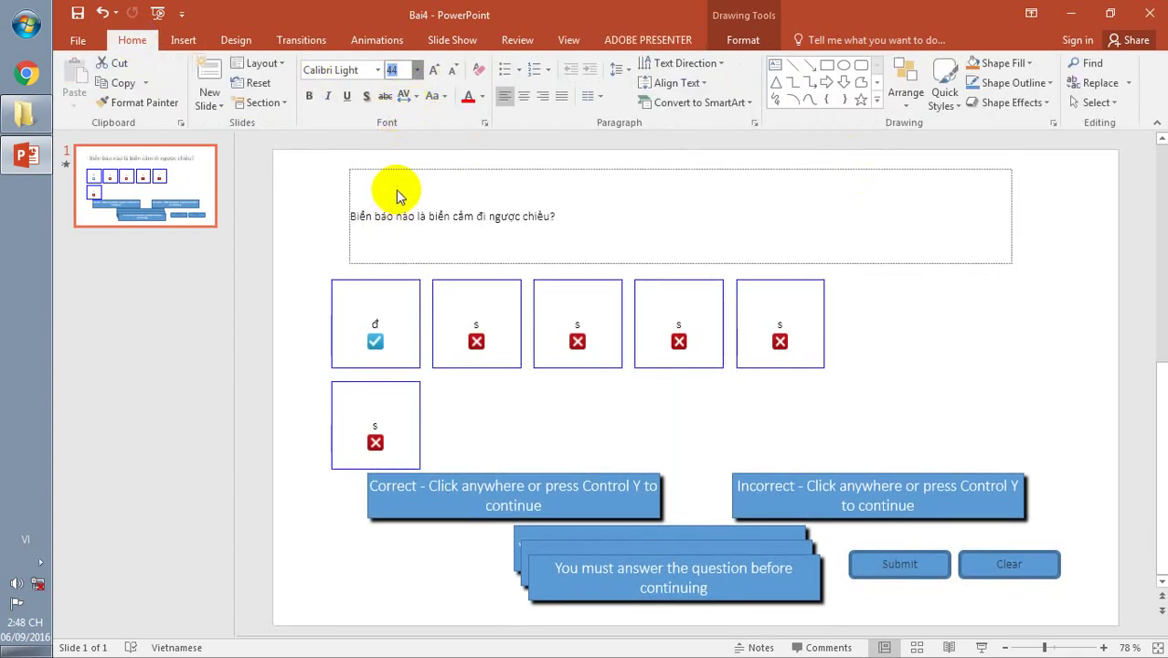
{"action": "left_click", "coordinate": [396, 264]}
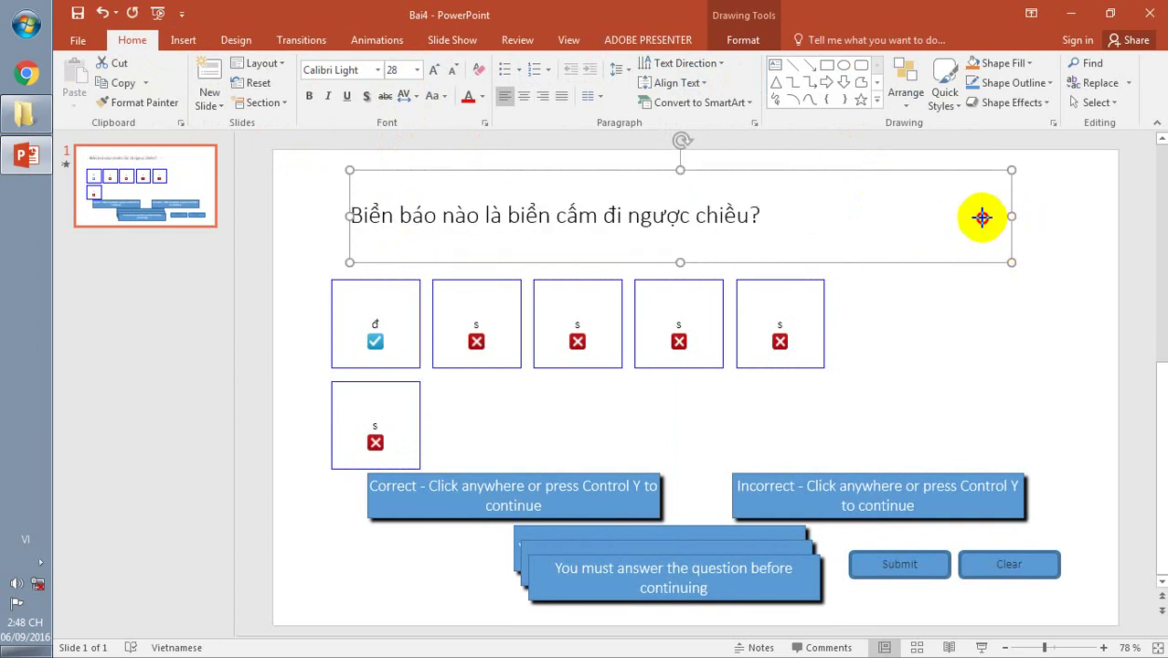
{"action": "left_click", "coordinate": [770, 205]}
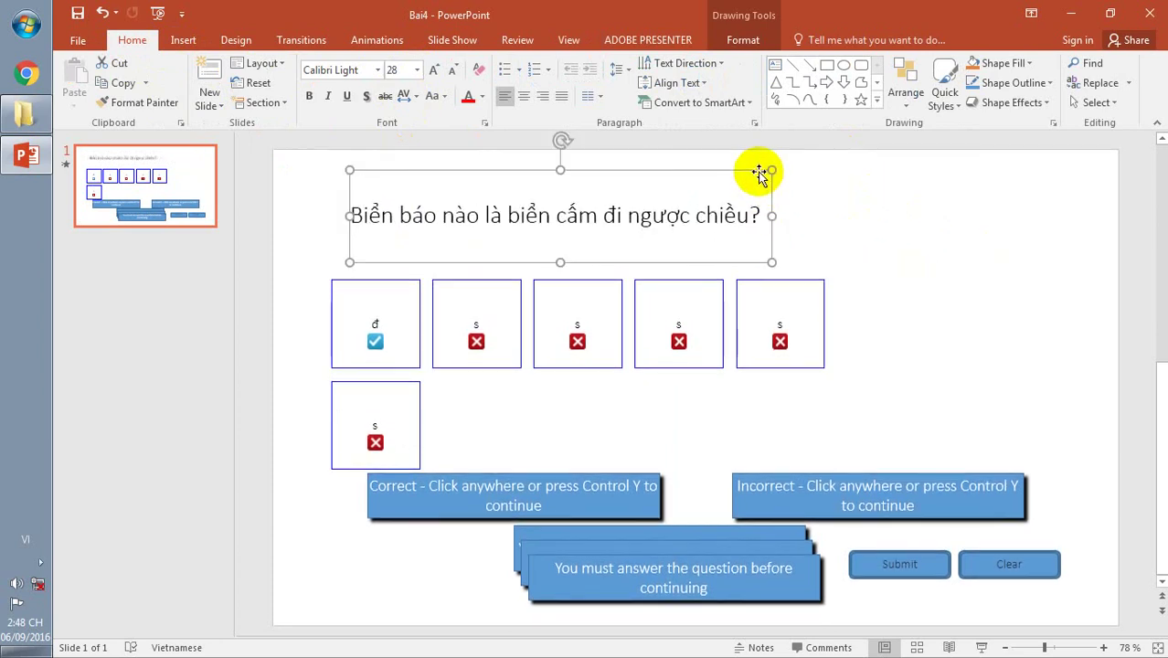
{"action": "left_click_drag", "start_coordinate": [758, 171], "coordinate": [895, 156]}
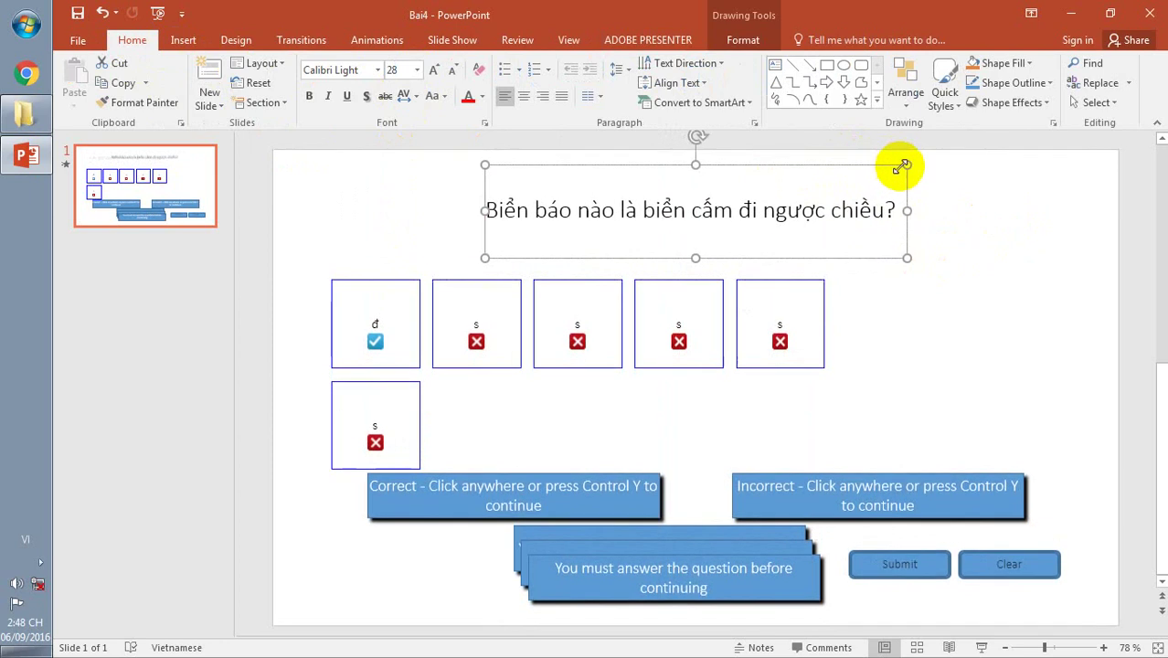
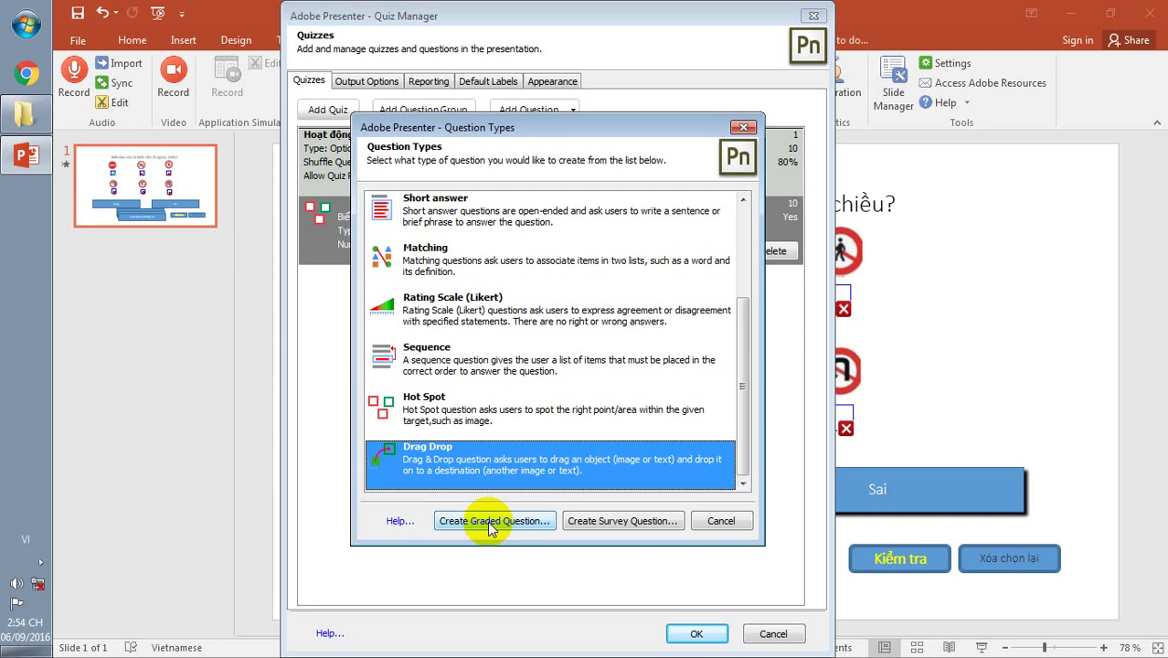
Create a new graded Drag Drop question in the quiz
{"action": "left_click", "coordinate": [384, 266]}
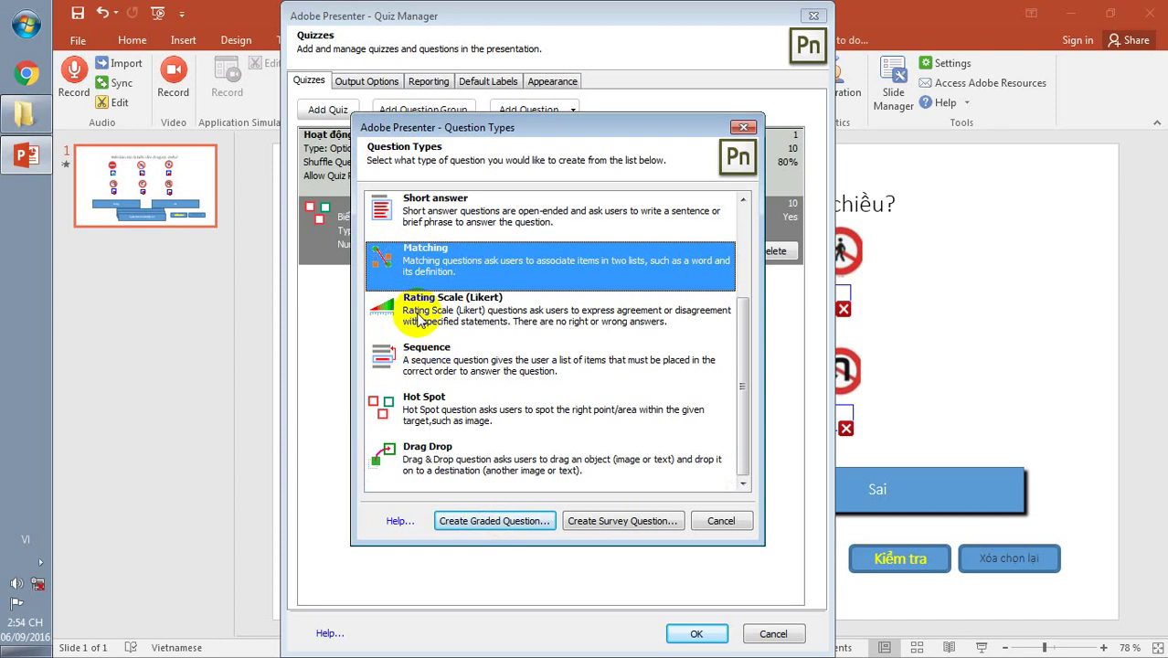
{"action": "left_click", "coordinate": [432, 479]}
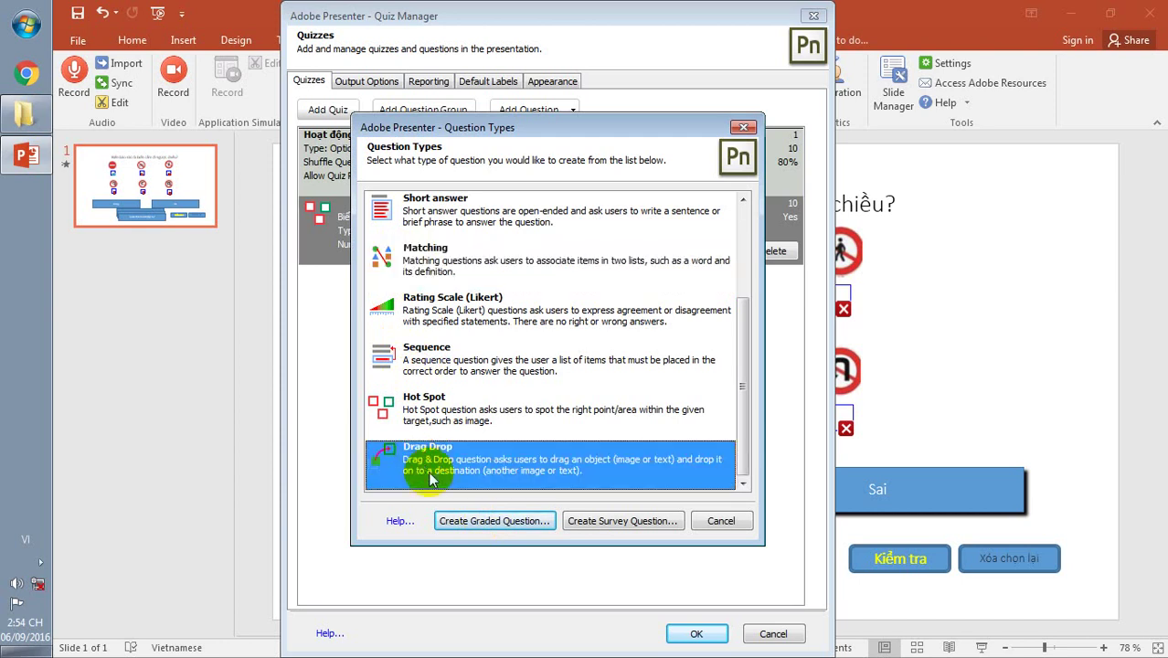
{"action": "left_click", "coordinate": [482, 523]}
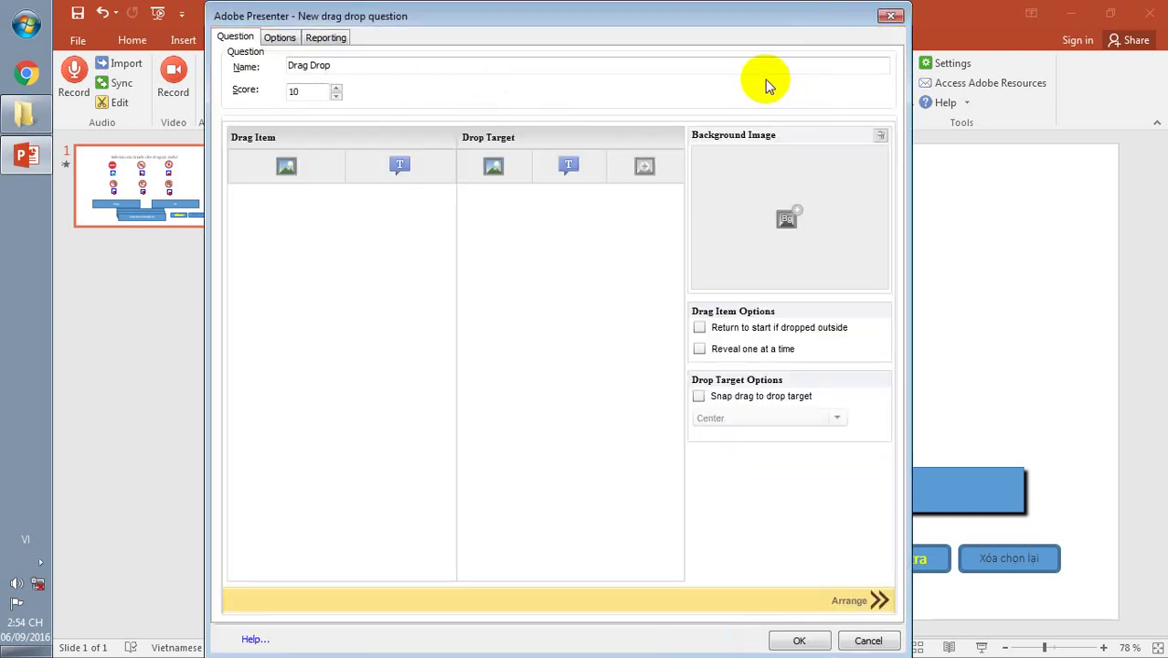
{"action": "left_click_drag", "start_coordinate": [697, 19], "coordinate": [772, 23]}
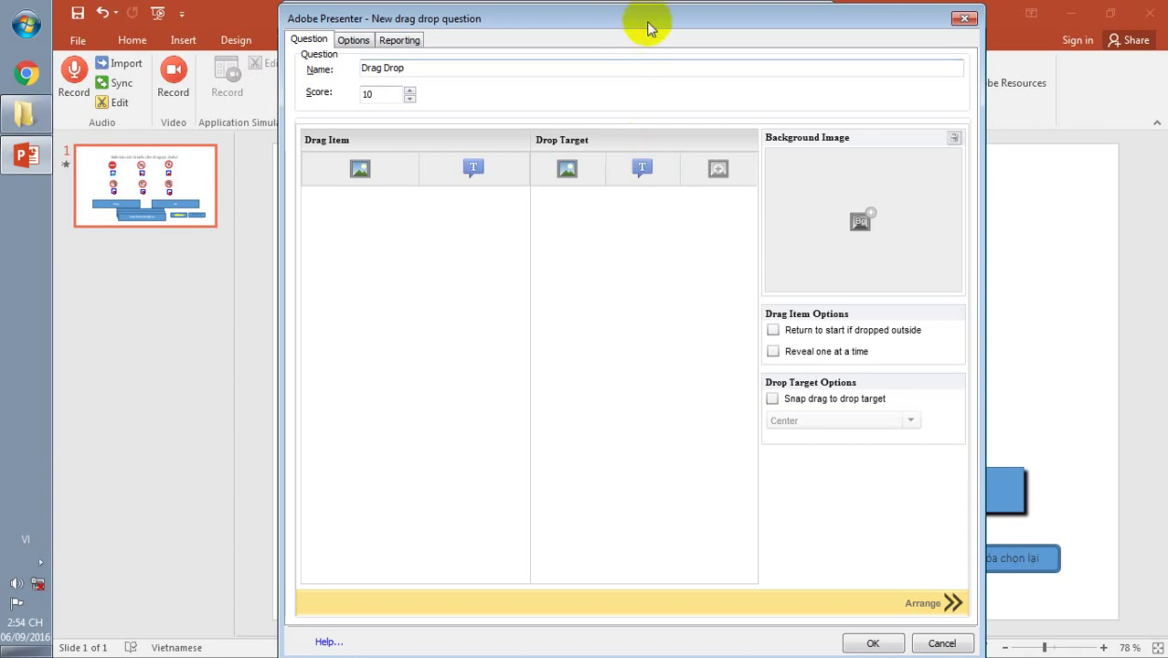
{"action": "left_click_drag", "start_coordinate": [648, 23], "coordinate": [689, 21]}
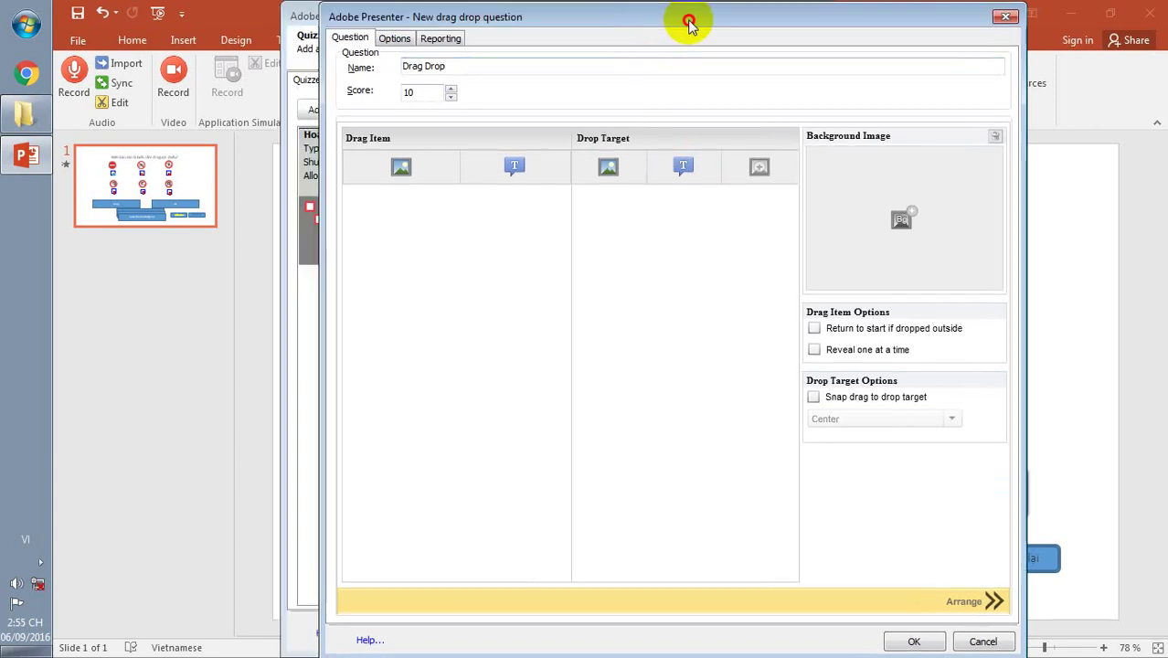
Add a text drag item reading "Rắn là loài" to the drag drop question
{"action": "left_click", "coordinate": [521, 174]}
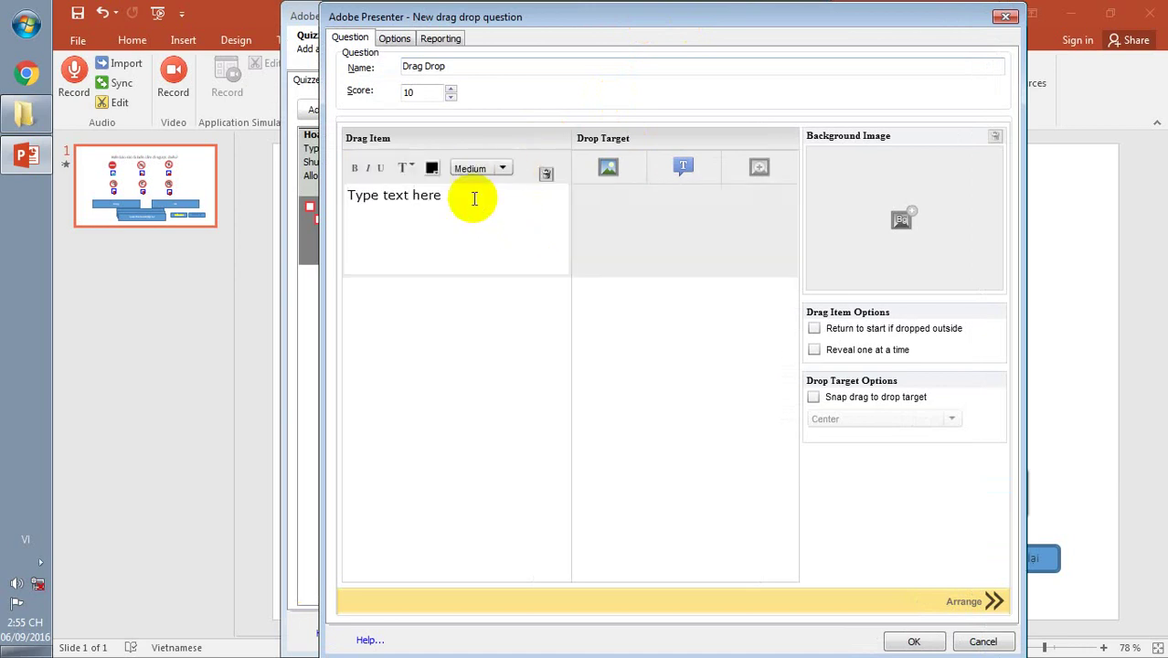
{"action": "left_click", "coordinate": [473, 197]}
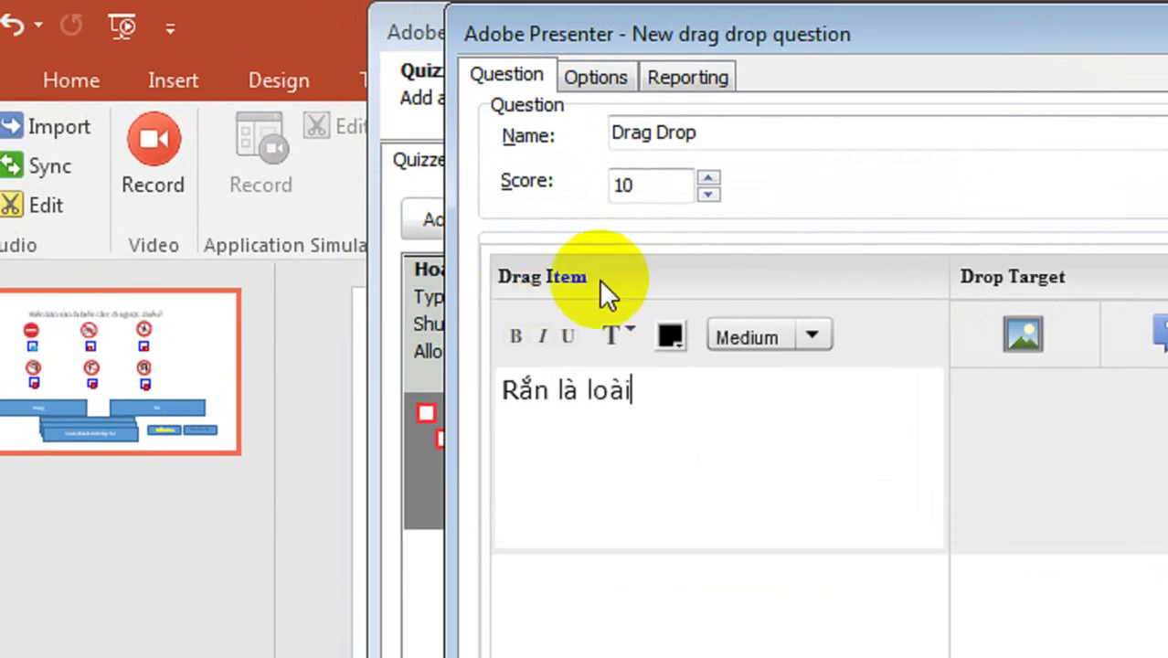
{"action": "left_click", "coordinate": [542, 274]}
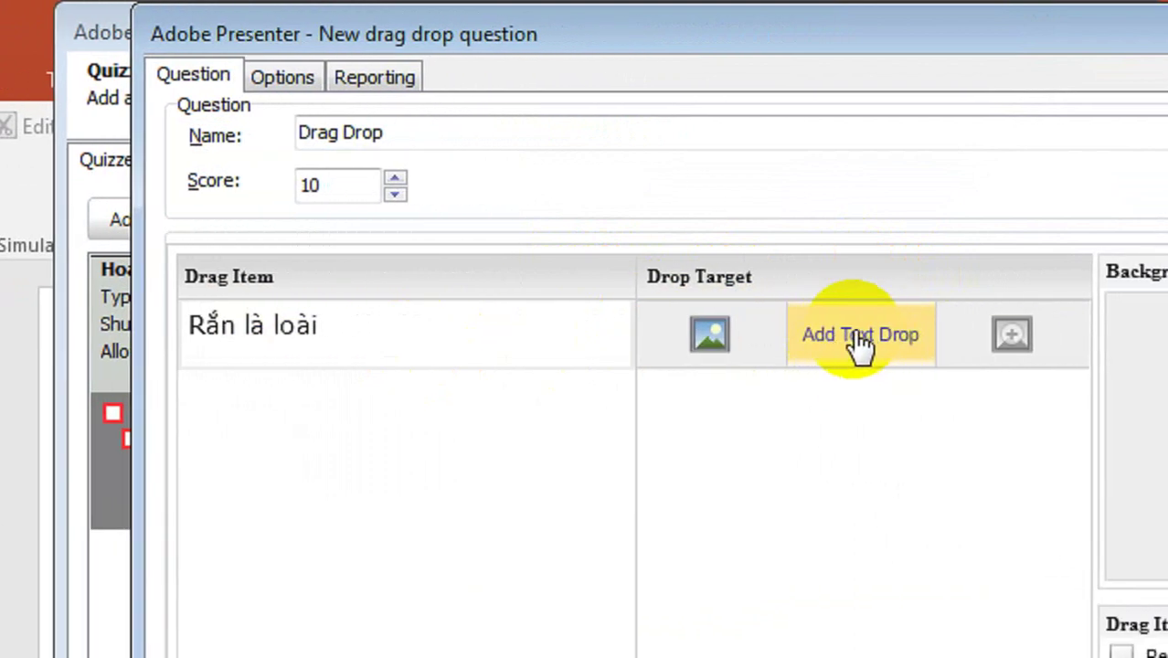
Add a text drop target reading "bò sát không chân" for the drag item "Rắn là loài"
{"action": "left_click", "coordinate": [859, 345]}
{"action": "left_click", "coordinate": [856, 395]}
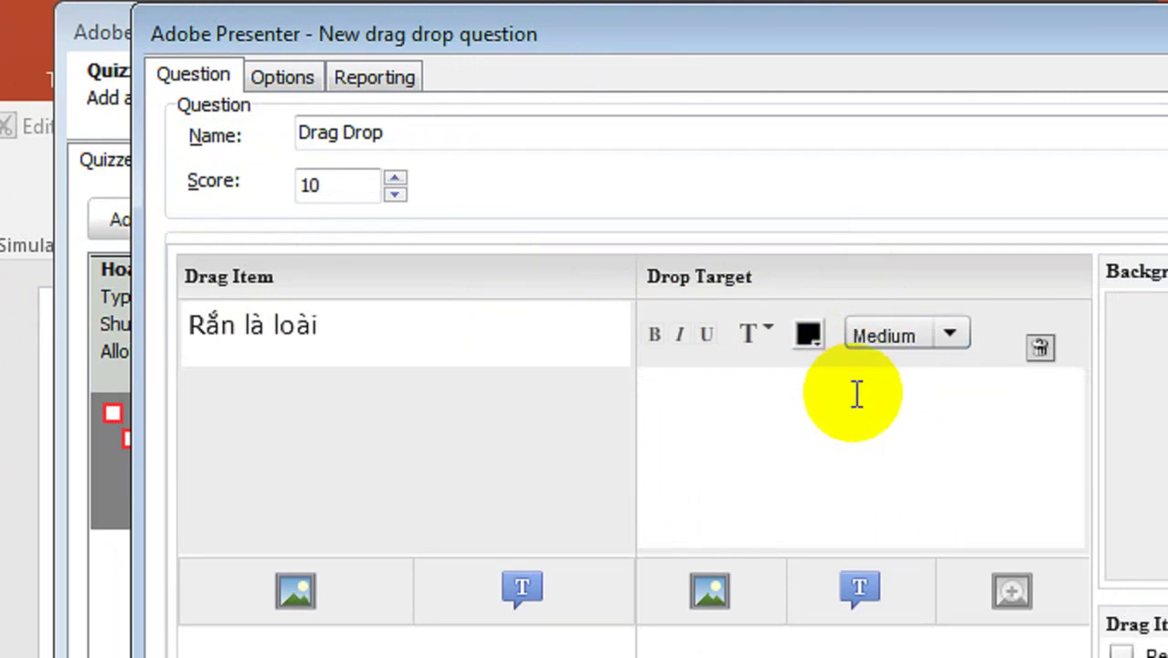
{"action": "type", "text": "bof sat"}
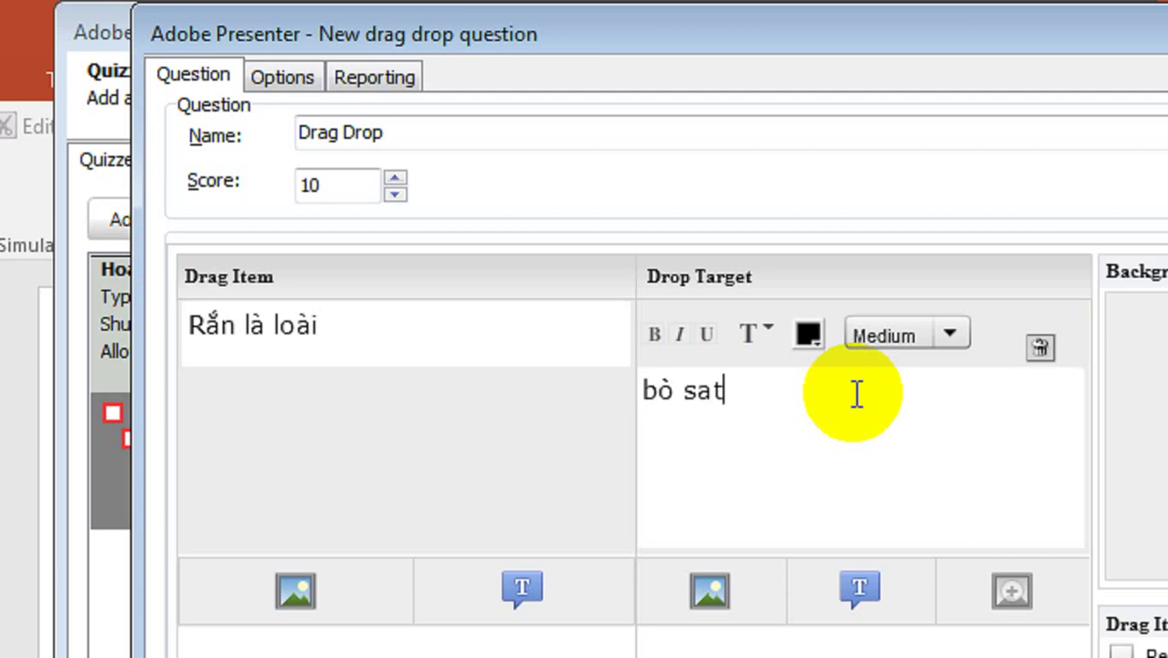
{"action": "type", "text": "s khoong"}
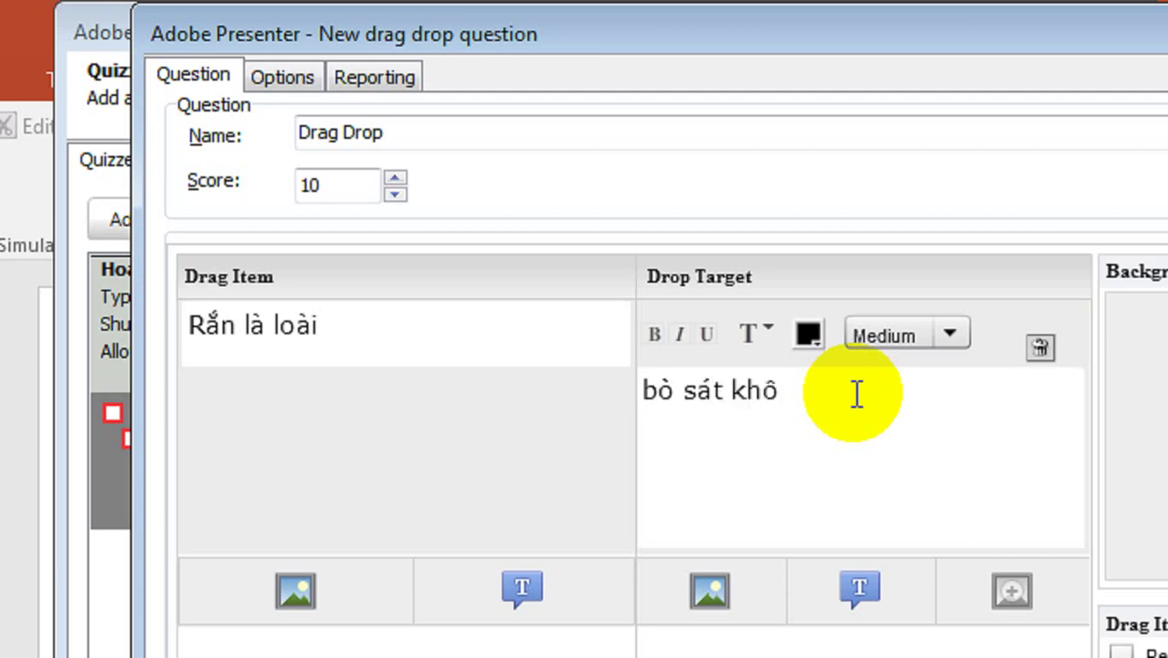
{"action": "type", "text": " chaa"}
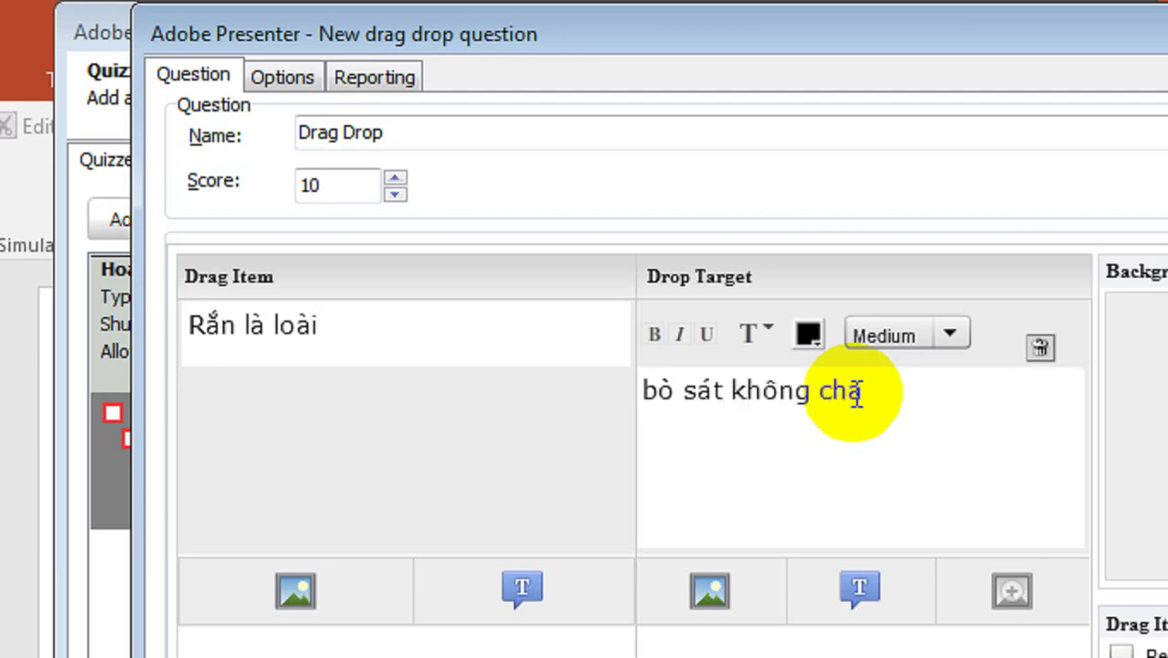
{"action": "type", "text": "n"}
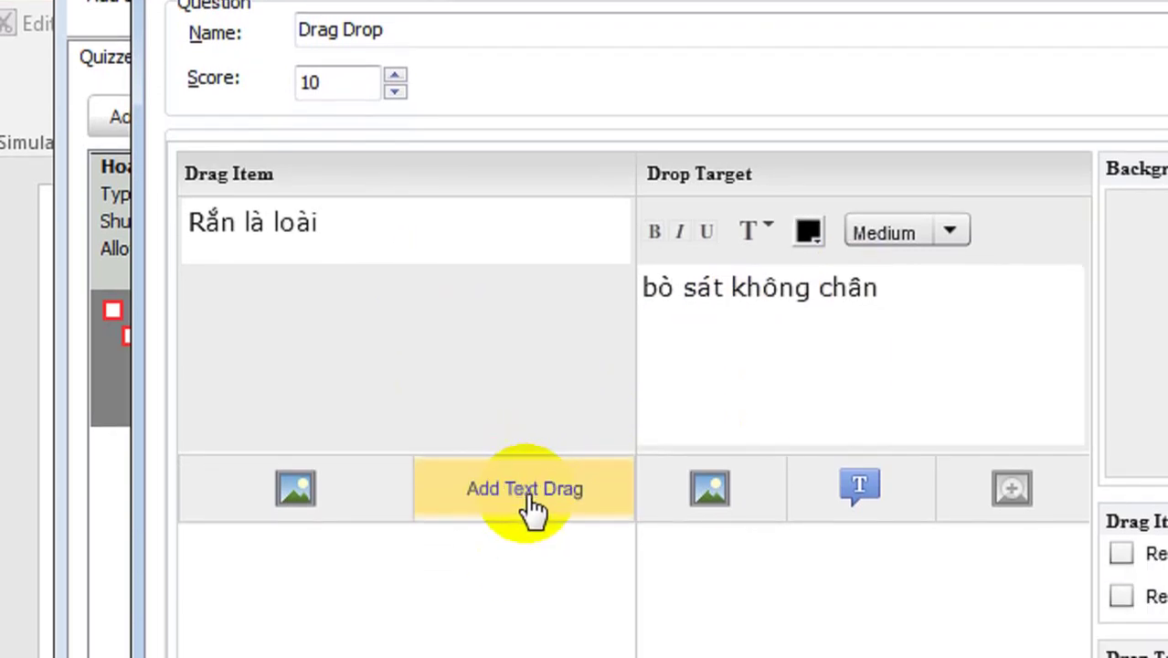
Add a second text drag item reading "Bố em là"
{"action": "left_click", "coordinate": [522, 589]}
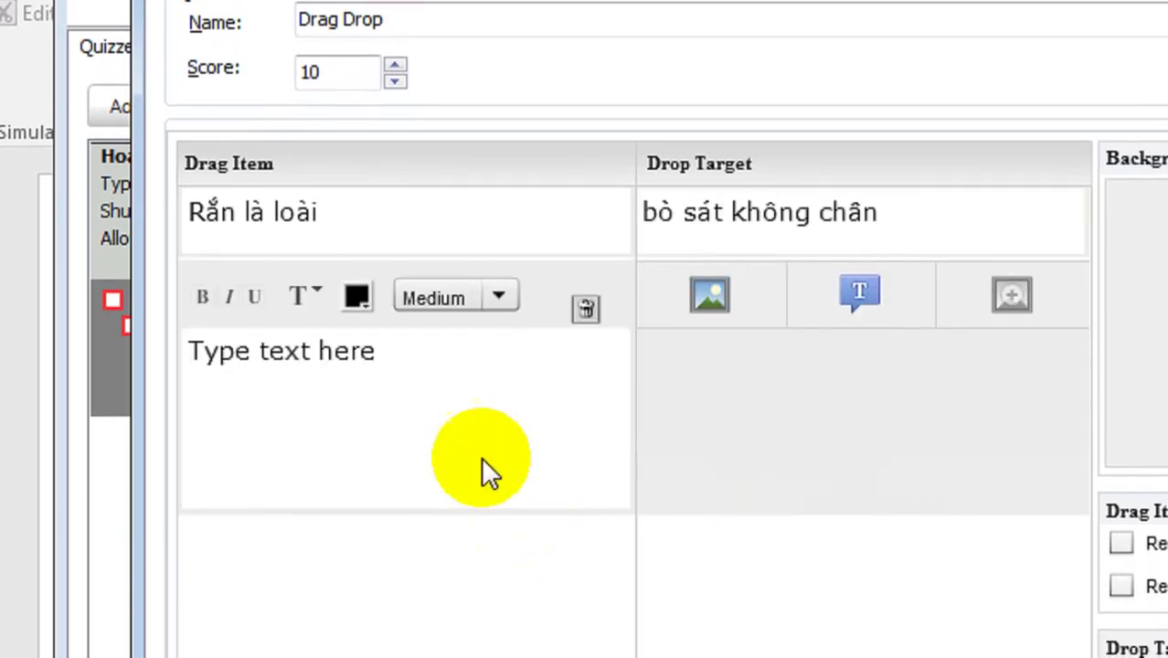
{"action": "left_click", "coordinate": [437, 359]}
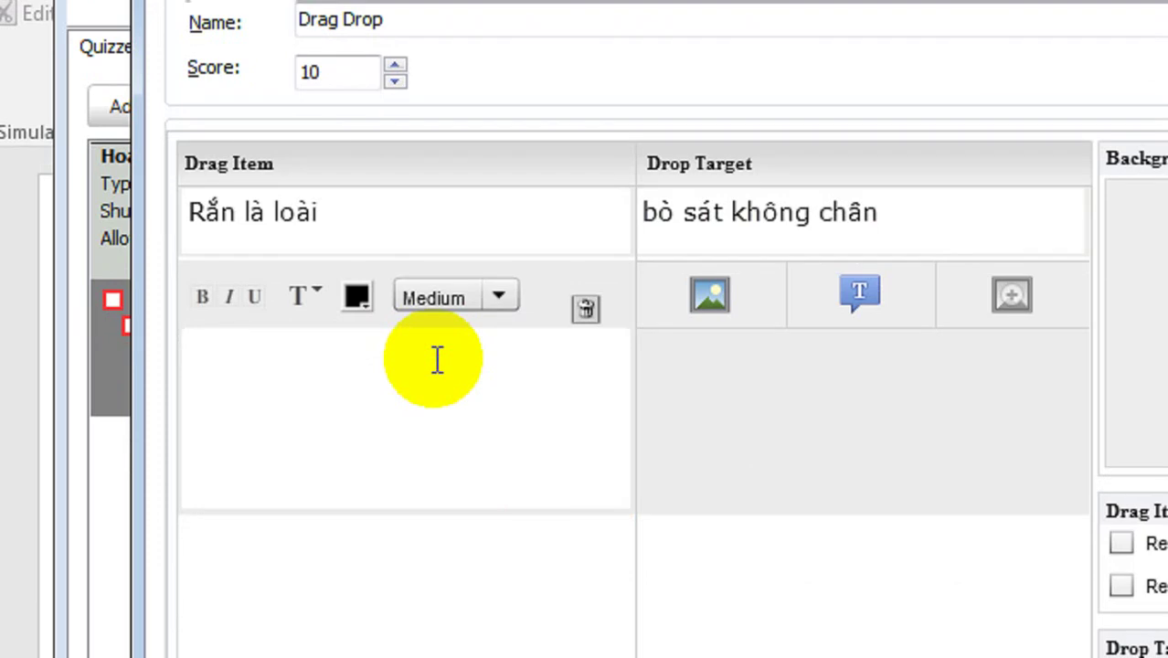
{"action": "type", "text": "Bố "}
{"action": "type", "text": "em"}
{"action": "type", "text": " la"}
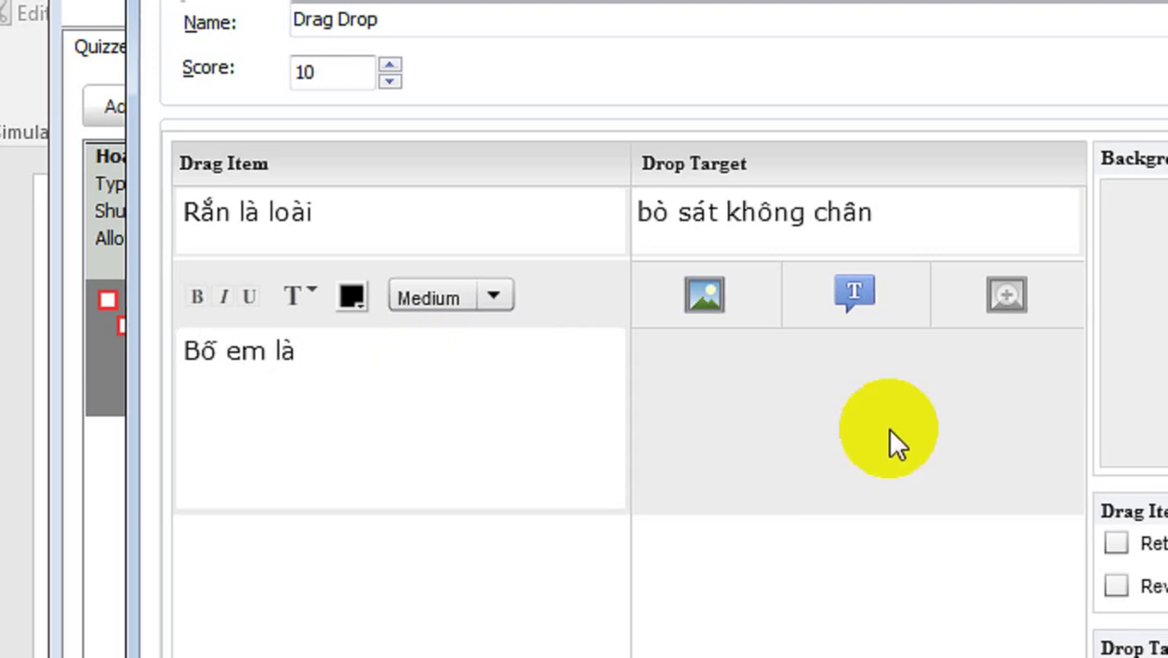
Add a text drop target reading "công nhân" for the drag item "Bố em là"
{"action": "left_click", "coordinate": [868, 297]}
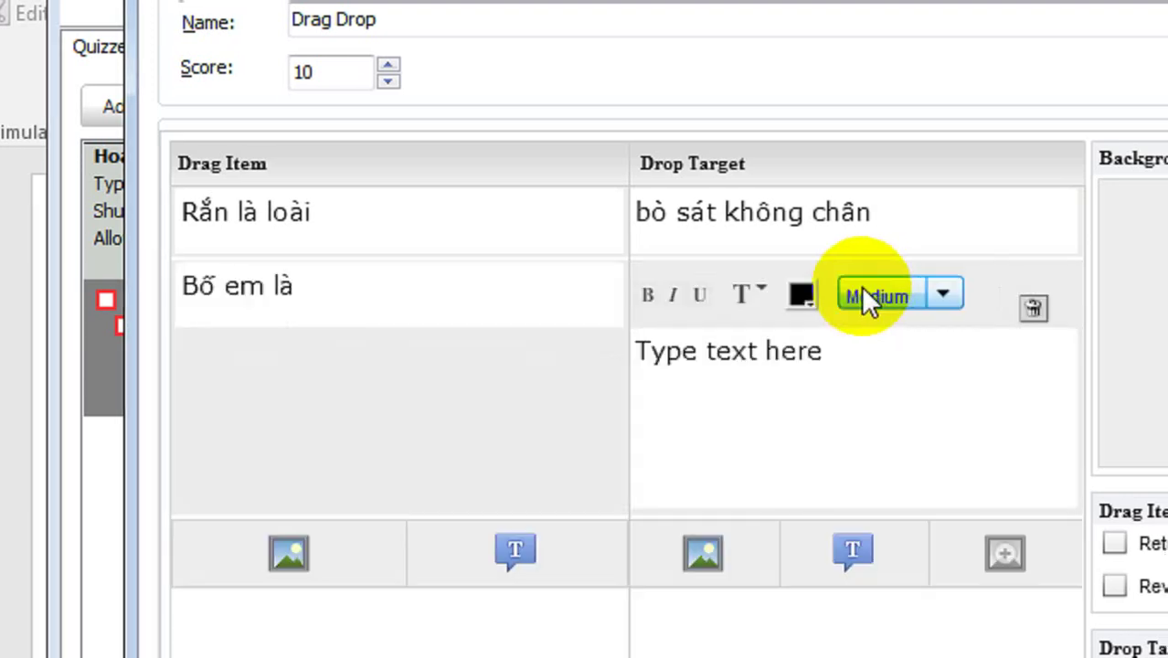
{"action": "type", "text": "côn"}
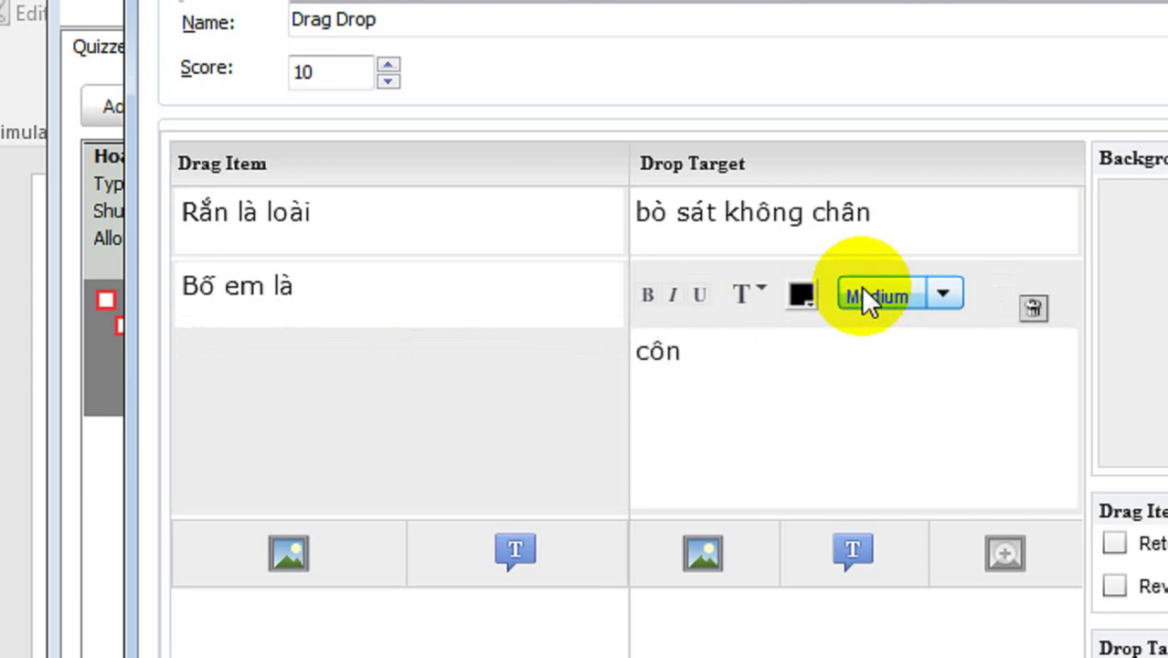
{"action": "type", "text": "g nhân"}
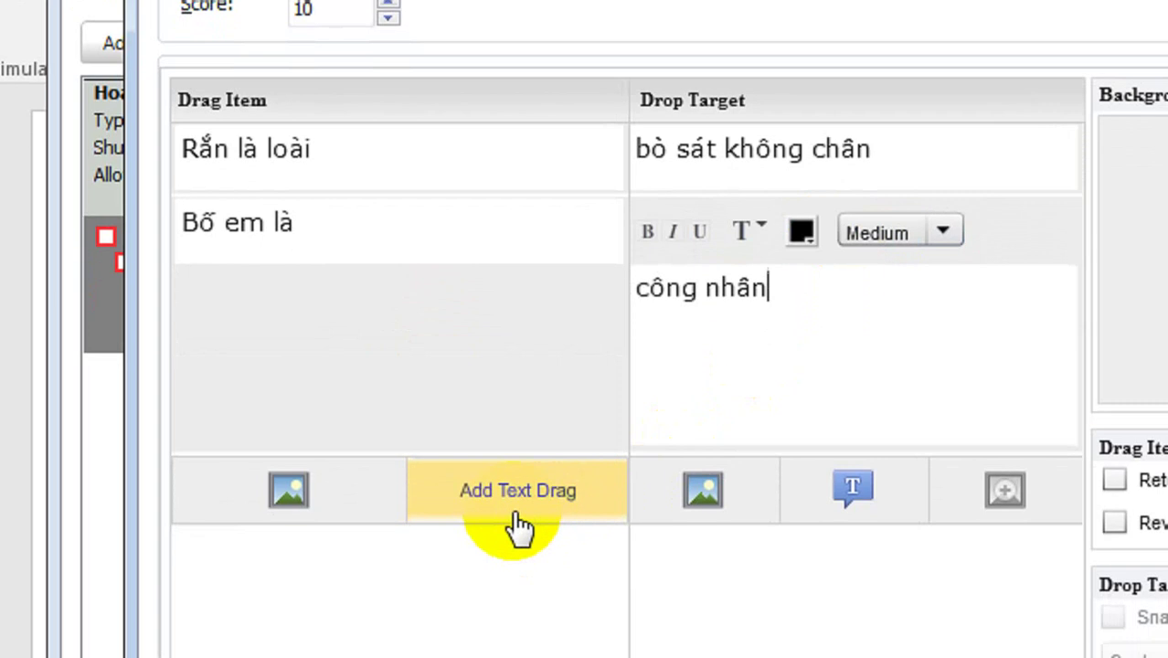
Add a third text drag item reading "Mẹ em là"
{"action": "left_click", "coordinate": [517, 508]}
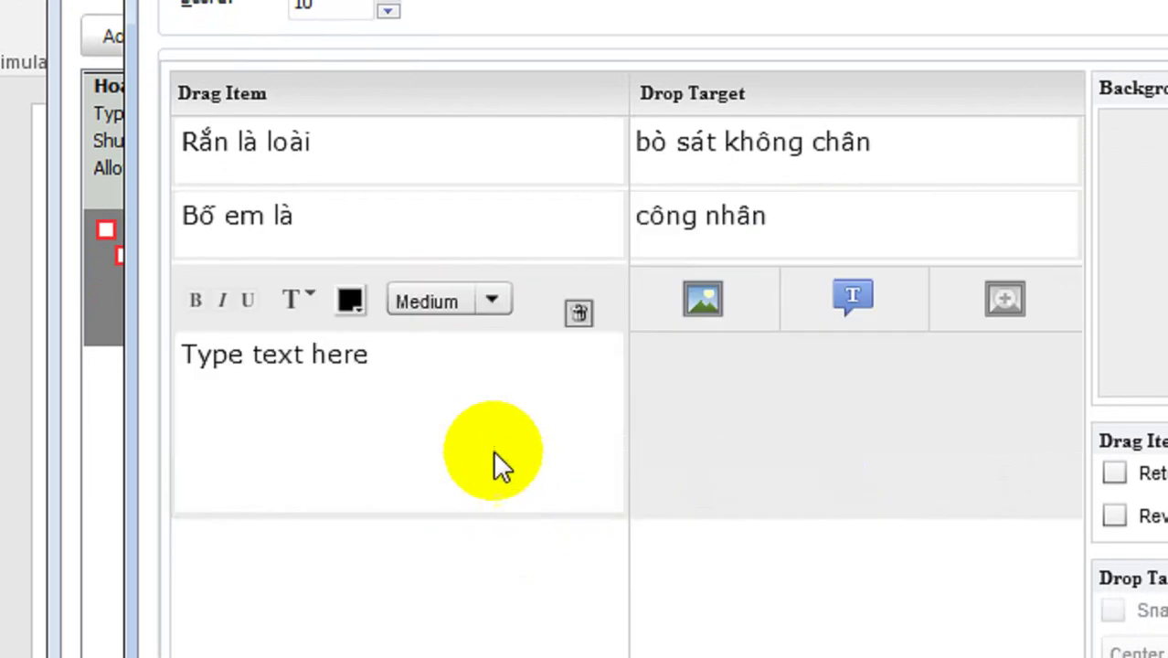
{"action": "type", "text": "M"}
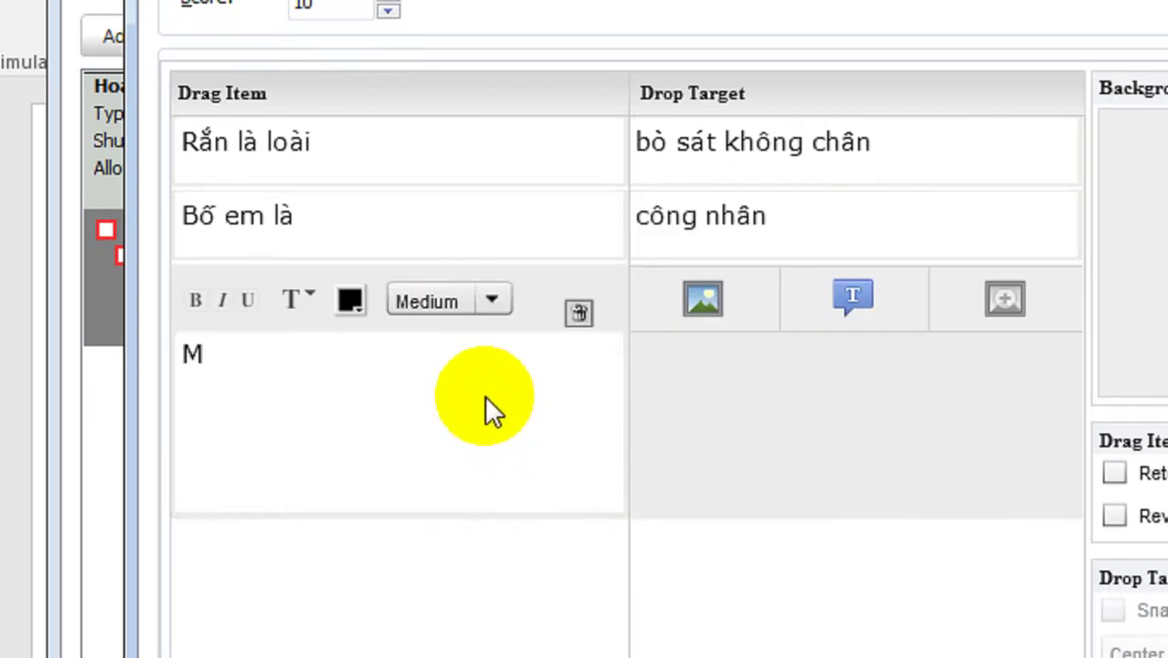
{"action": "type", "text": "e em"}
{"action": "type", "text": "là"}
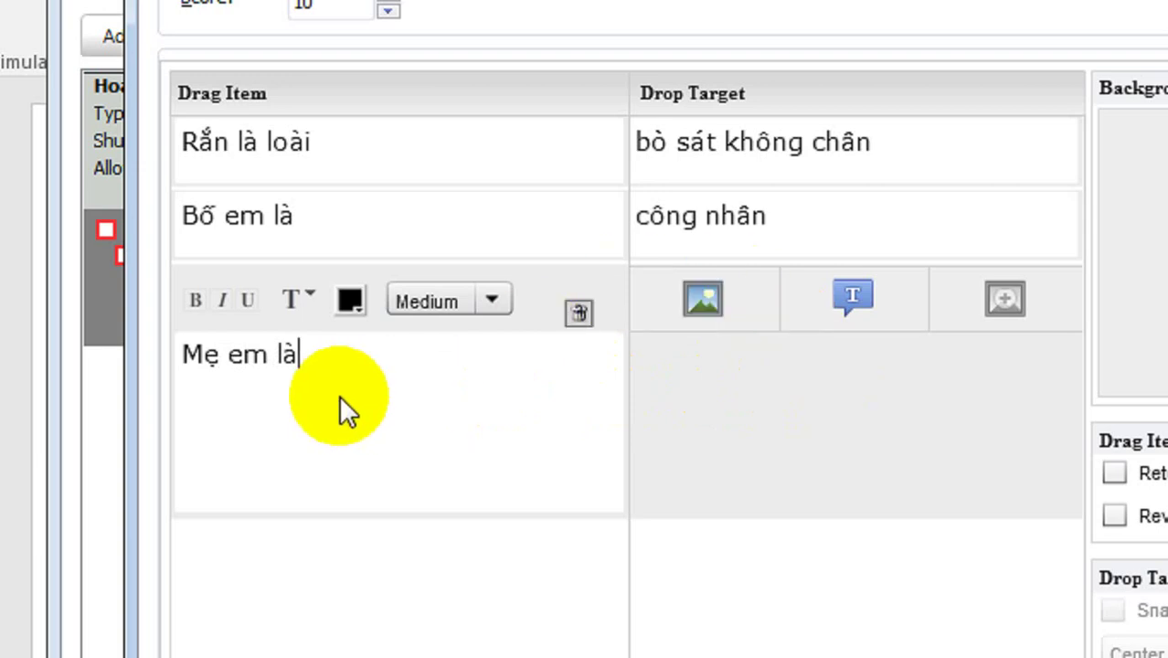
Replace the third drag item's text with "3+6"
{"action": "double_click", "coordinate": [328, 359]}
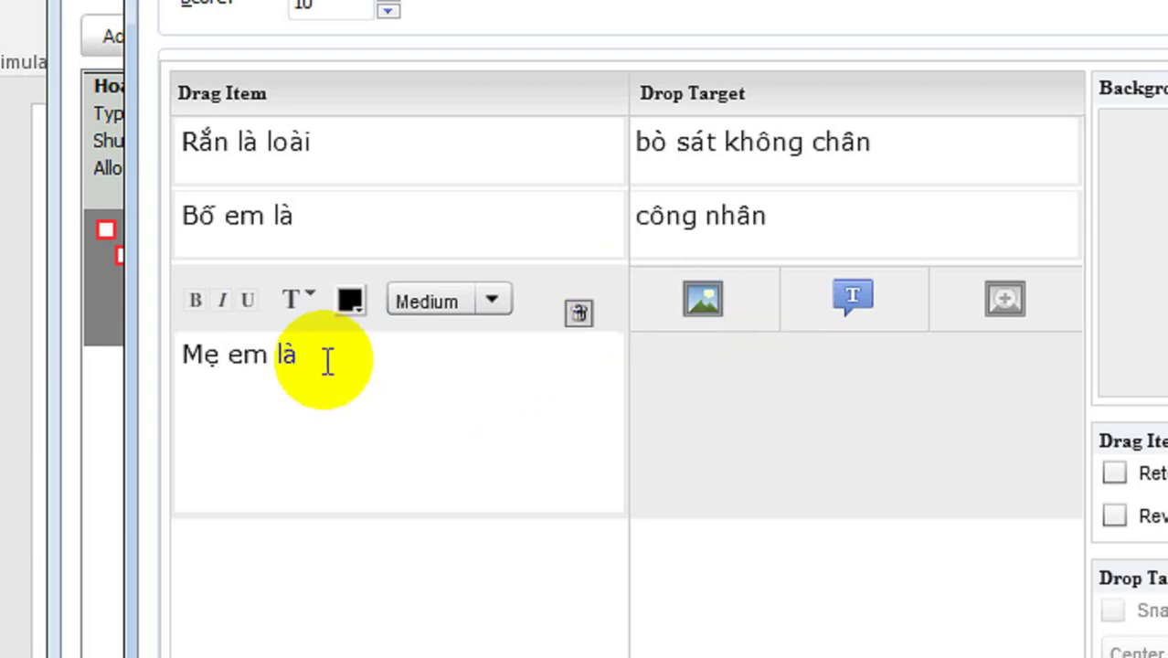
{"action": "key", "text": "BackSpace"}
{"action": "key", "text": "BackSpace"}
{"action": "key", "text": "BackSpace"}
{"action": "key", "text": "BackSpace"}
{"action": "key", "text": "BackSpace"}
{"action": "key", "text": "BackSpace"}
{"action": "key", "text": "BackSpace"}
{"action": "key", "text": "BackSpace"}
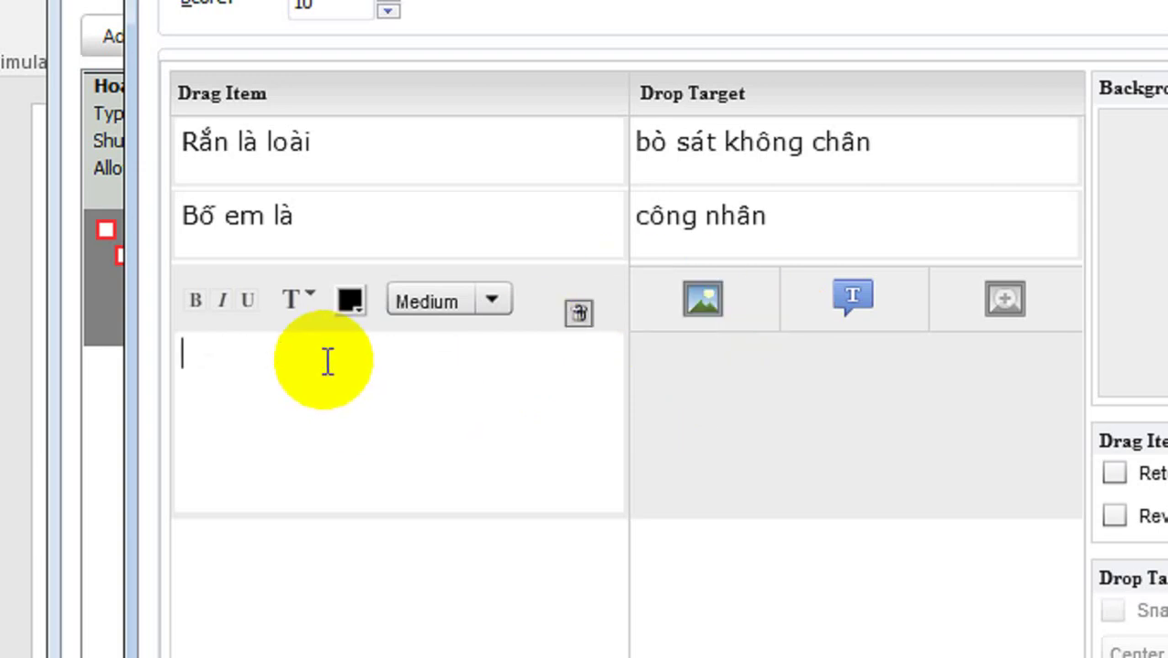
{"action": "type", "text": "3+6"}
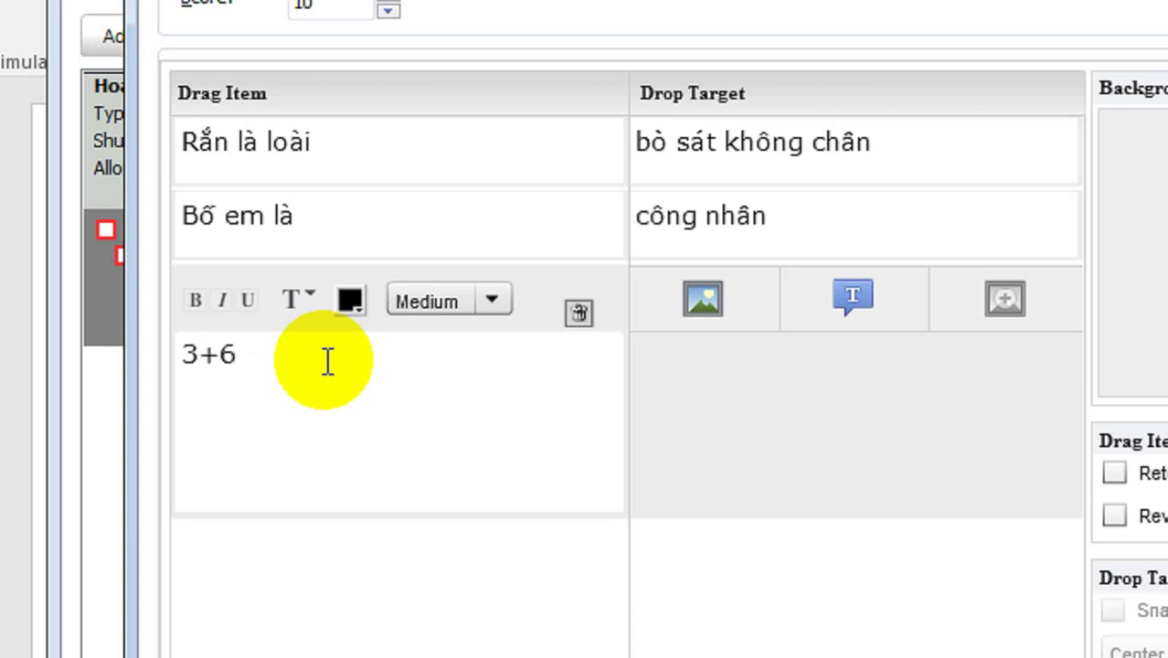
Add a text drop target reading "9" for the drag item "3+6"
{"action": "left_click", "coordinate": [847, 316]}
{"action": "left_click", "coordinate": [836, 360]}
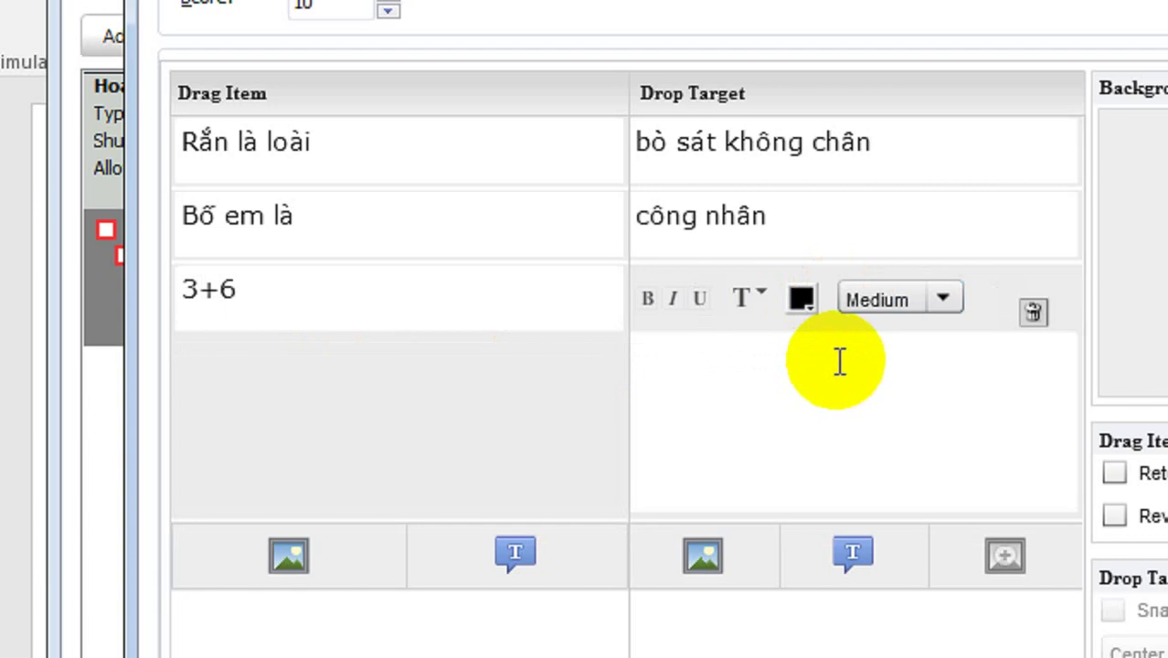
{"action": "type", "text": "9"}
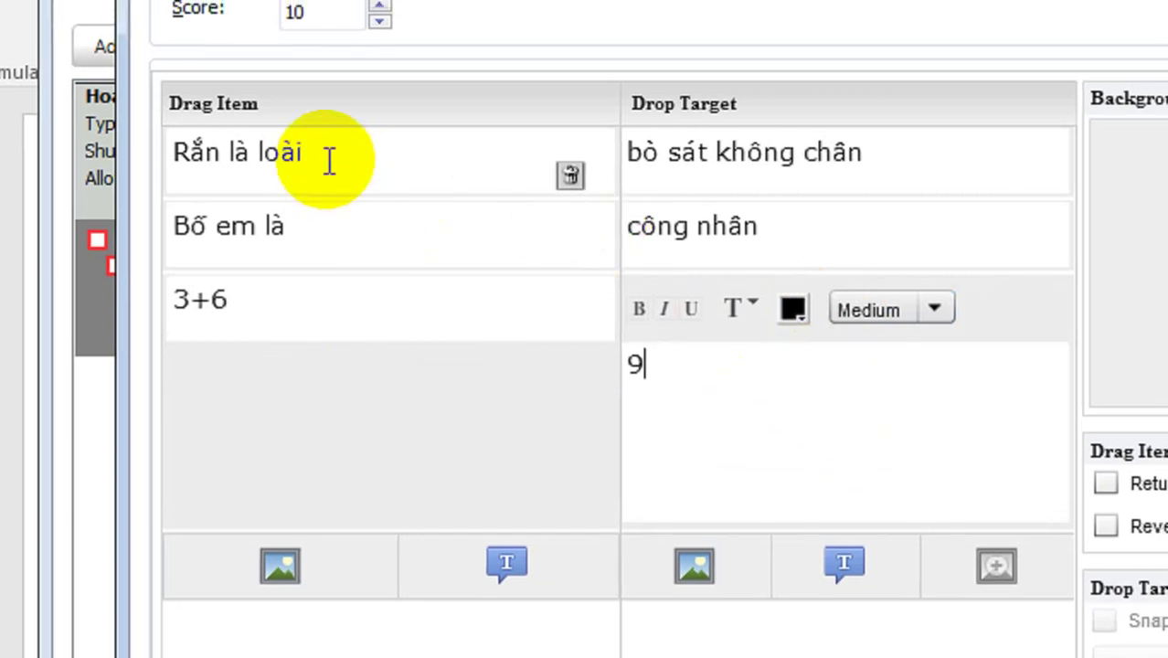
{"action": "left_click", "coordinate": [323, 166]}
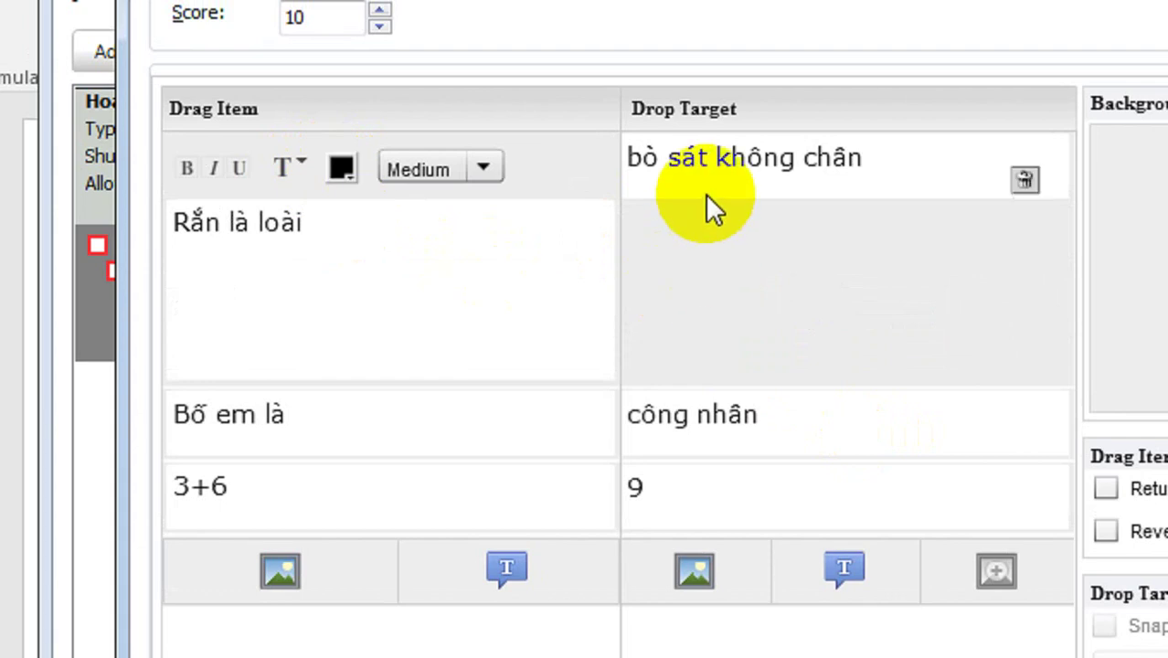
{"action": "left_click", "coordinate": [355, 416]}
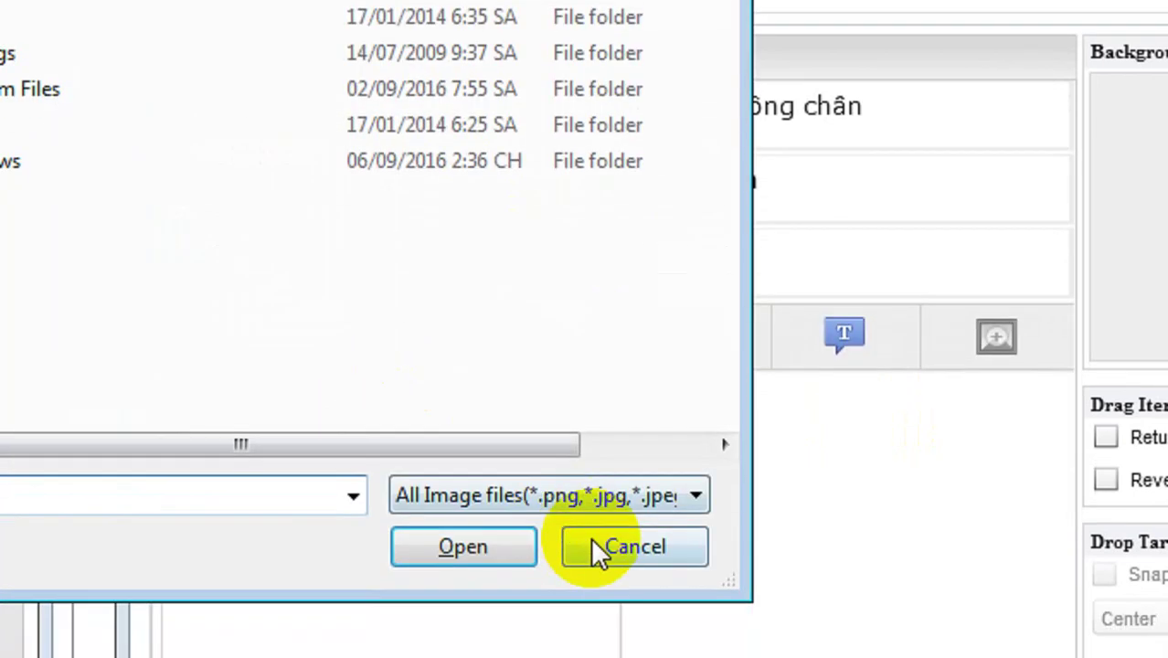
{"action": "left_click", "coordinate": [603, 546]}
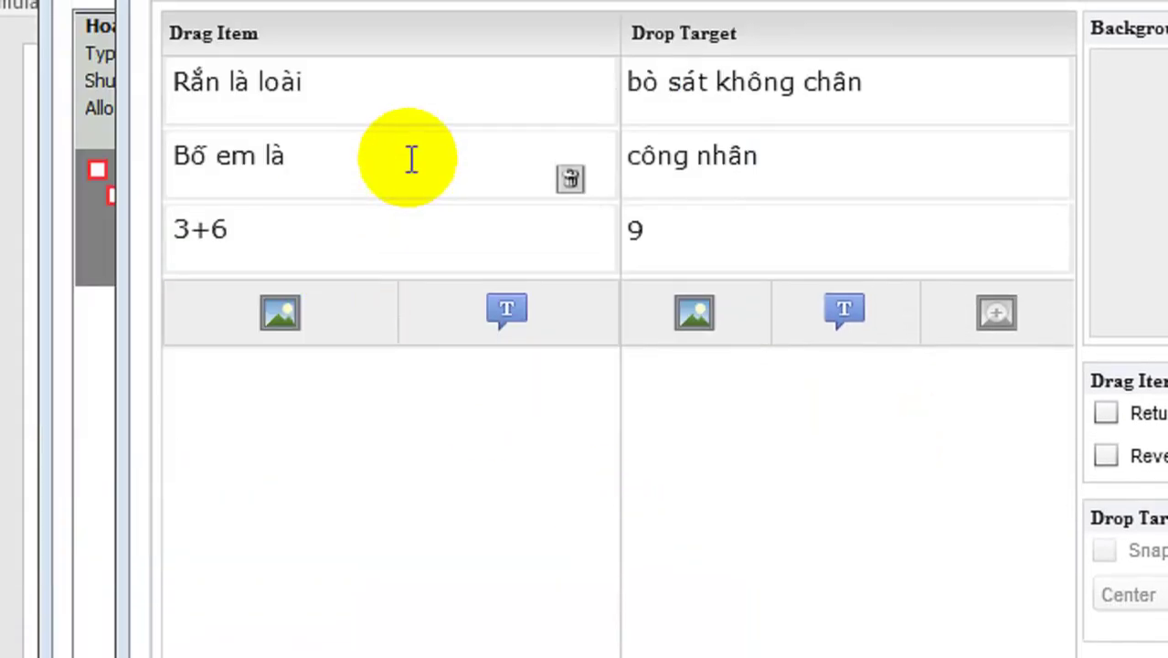
{"action": "left_click", "coordinate": [411, 165]}
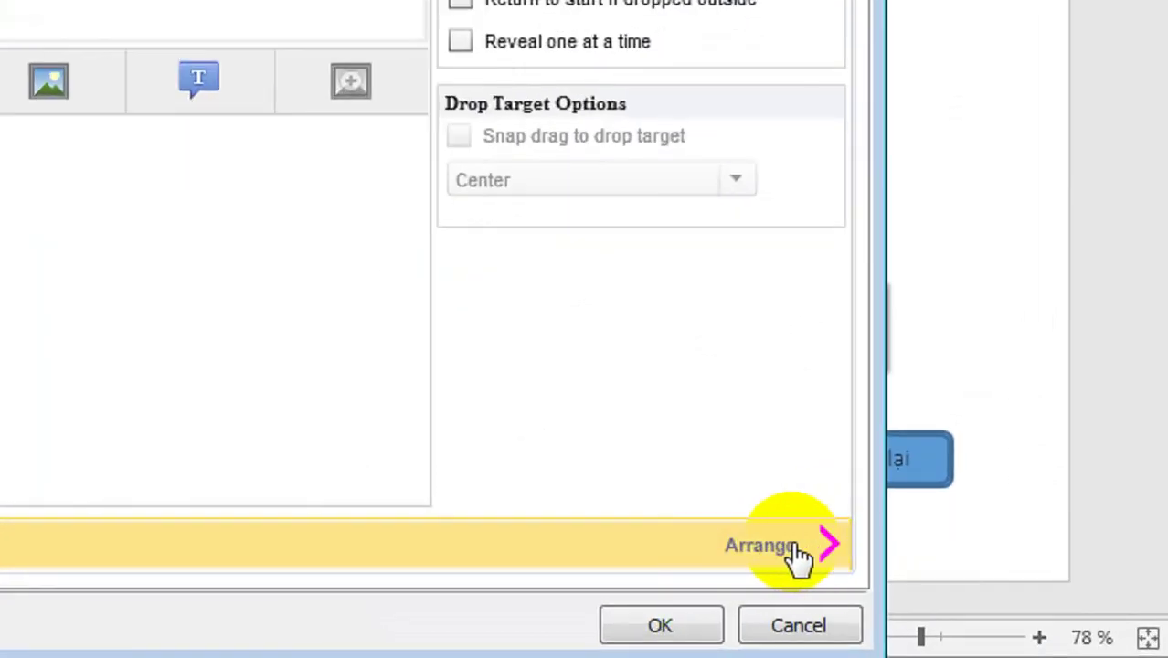
Open the arrangement view and spread the stacked drag items and drop targets into two columns of three matching rows
{"action": "left_click", "coordinate": [794, 549]}
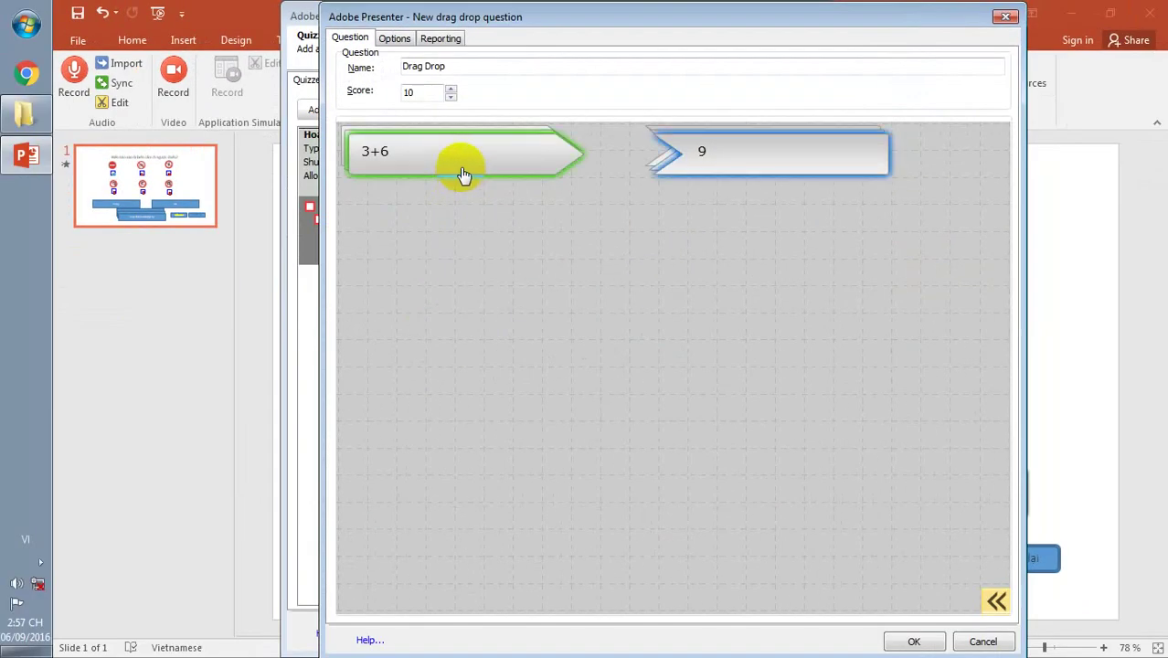
{"action": "left_click_drag", "start_coordinate": [464, 175], "coordinate": [470, 302]}
{"action": "left_click_drag", "start_coordinate": [756, 167], "coordinate": [738, 294]}
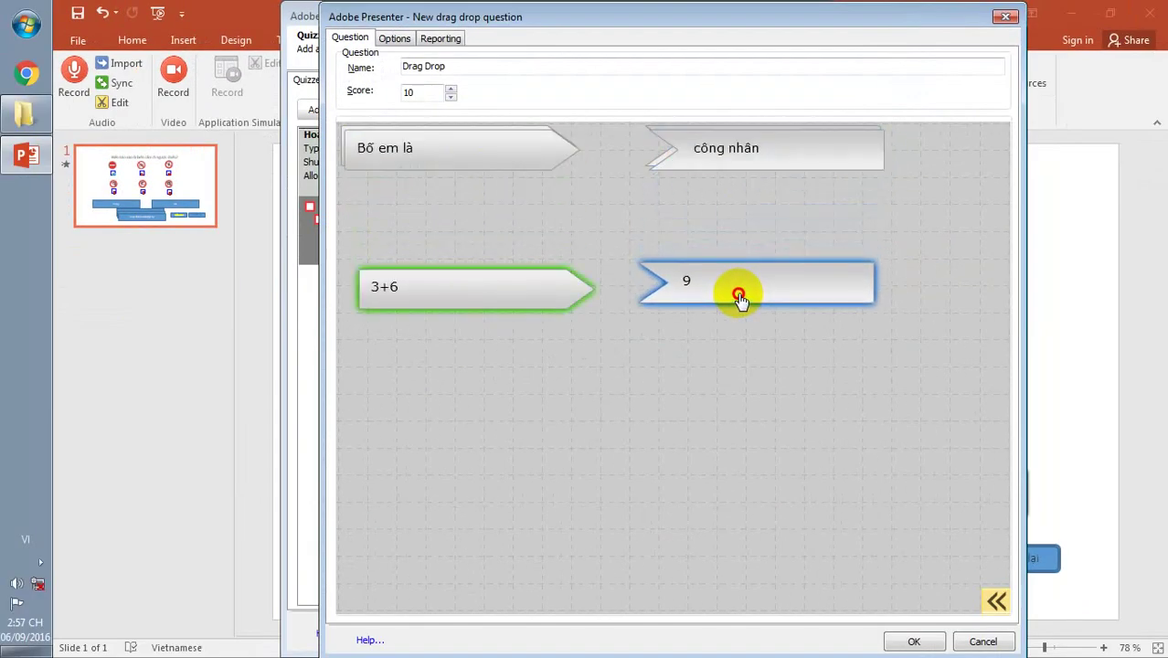
{"action": "left_click_drag", "start_coordinate": [774, 165], "coordinate": [774, 222]}
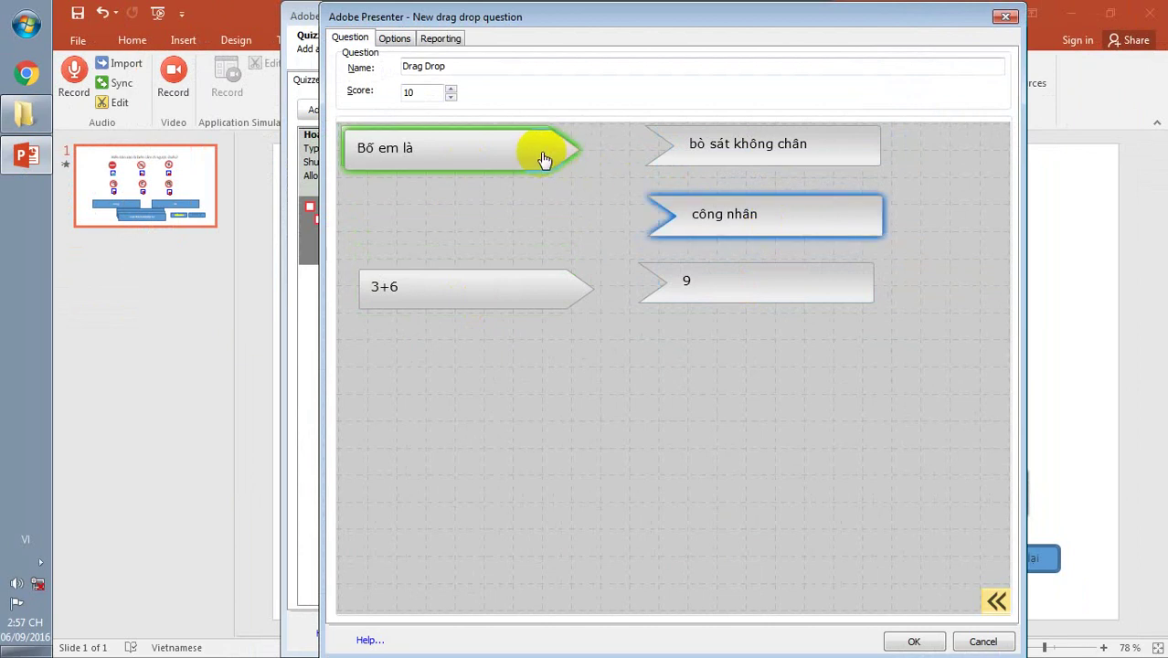
{"action": "left_click_drag", "start_coordinate": [542, 150], "coordinate": [551, 223]}
{"action": "left_click_drag", "start_coordinate": [524, 144], "coordinate": [545, 149]}
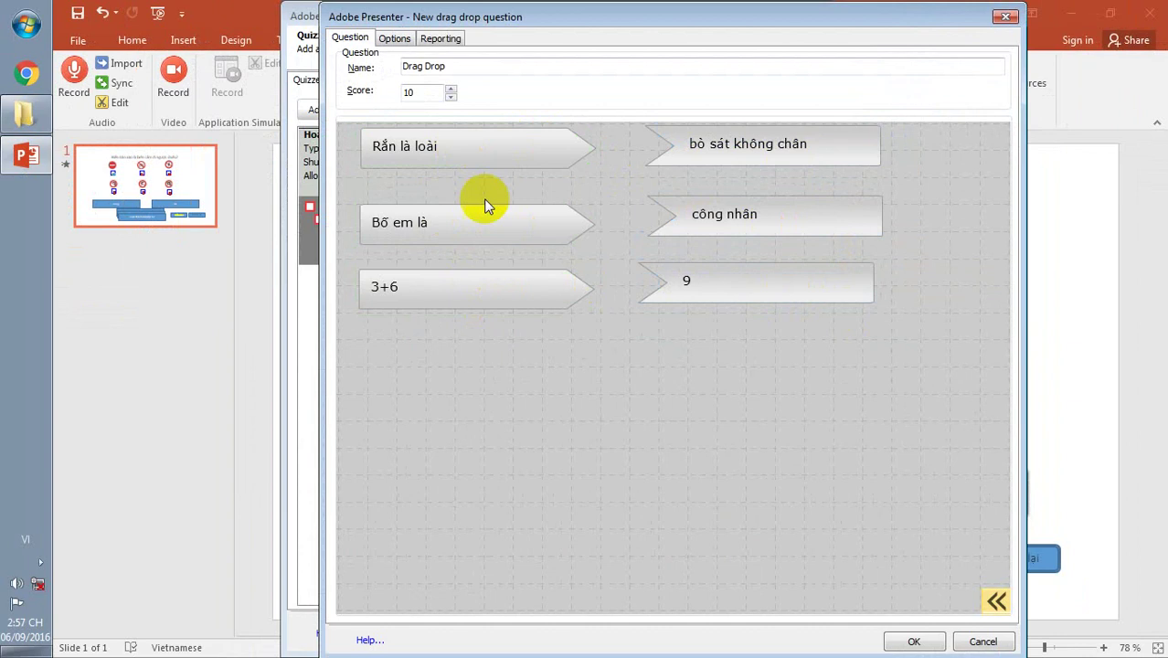
Shuffle the drag items to 3+6, Bố em là, Rắn là loài and the drop targets to bò sát không chân, 9, công nhân
{"action": "left_click_drag", "start_coordinate": [475, 162], "coordinate": [481, 239]}
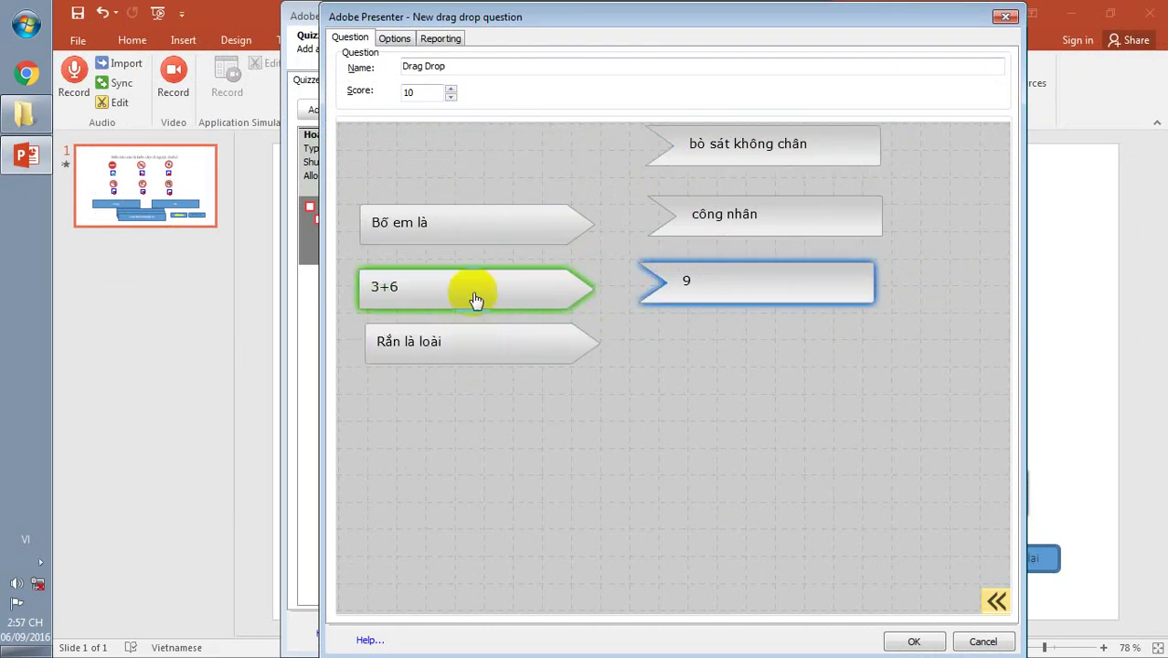
{"action": "left_click_drag", "start_coordinate": [477, 297], "coordinate": [481, 149]}
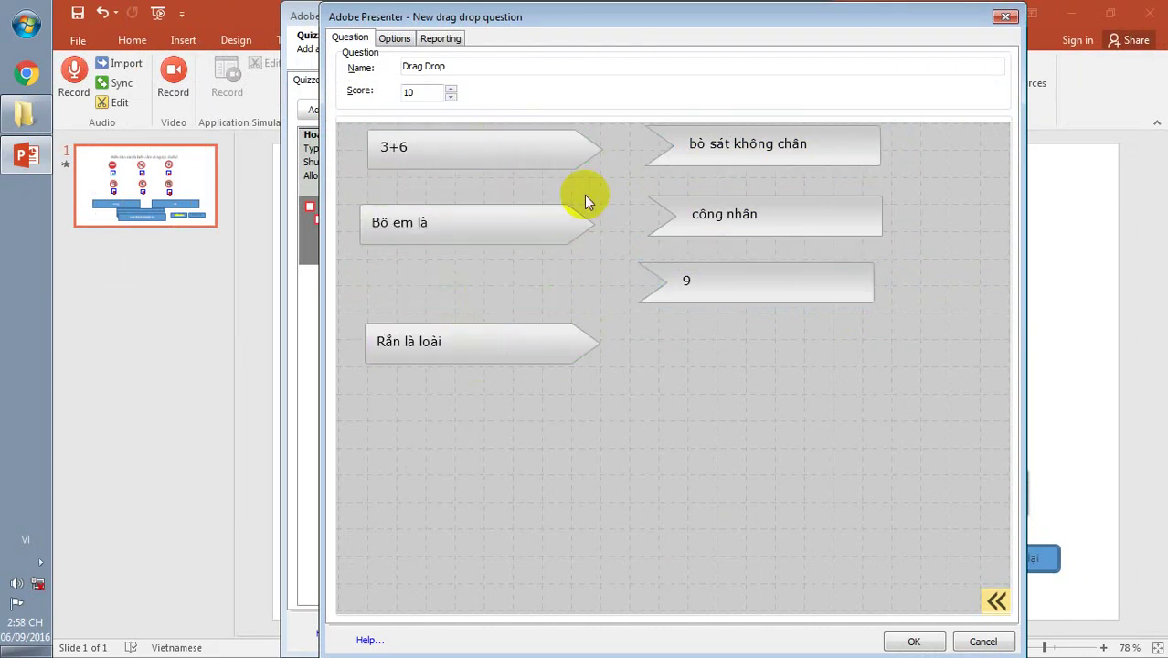
{"action": "left_click_drag", "start_coordinate": [727, 299], "coordinate": [735, 263]}
{"action": "left_click_drag", "start_coordinate": [740, 219], "coordinate": [731, 355]}
{"action": "left_click_drag", "start_coordinate": [733, 274], "coordinate": [734, 242]}
{"action": "left_click_drag", "start_coordinate": [812, 365], "coordinate": [811, 326]}
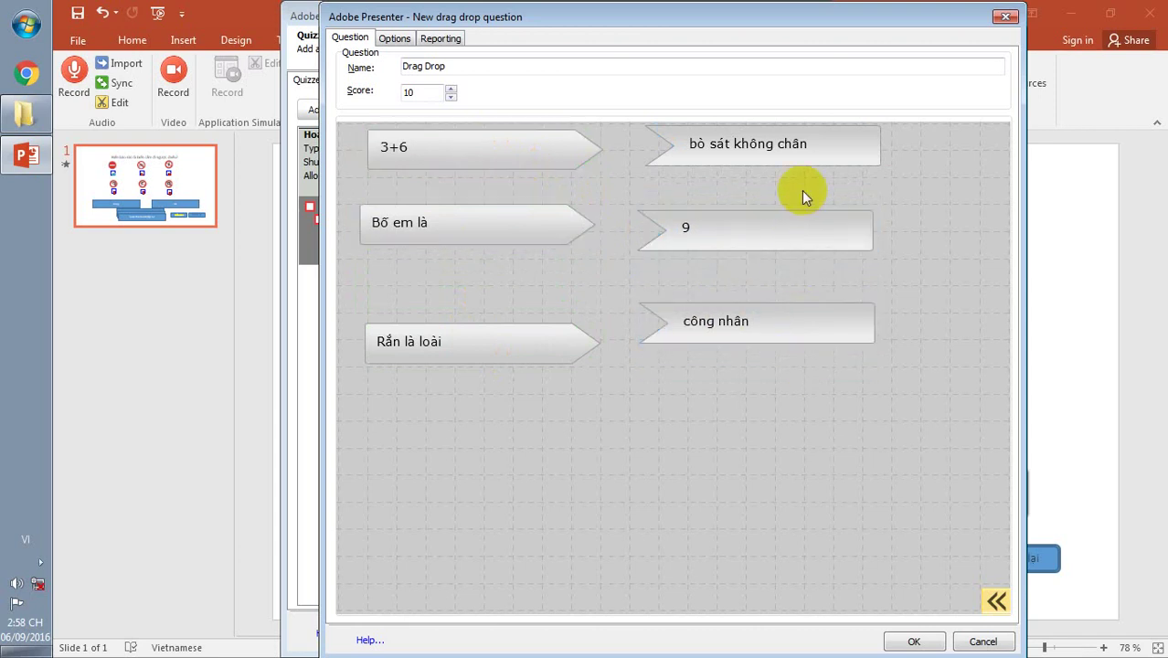
Align the drag items and drop targets into two neat columns with three roughly level, evenly spaced rows
{"action": "left_click_drag", "start_coordinate": [808, 156], "coordinate": [816, 180]}
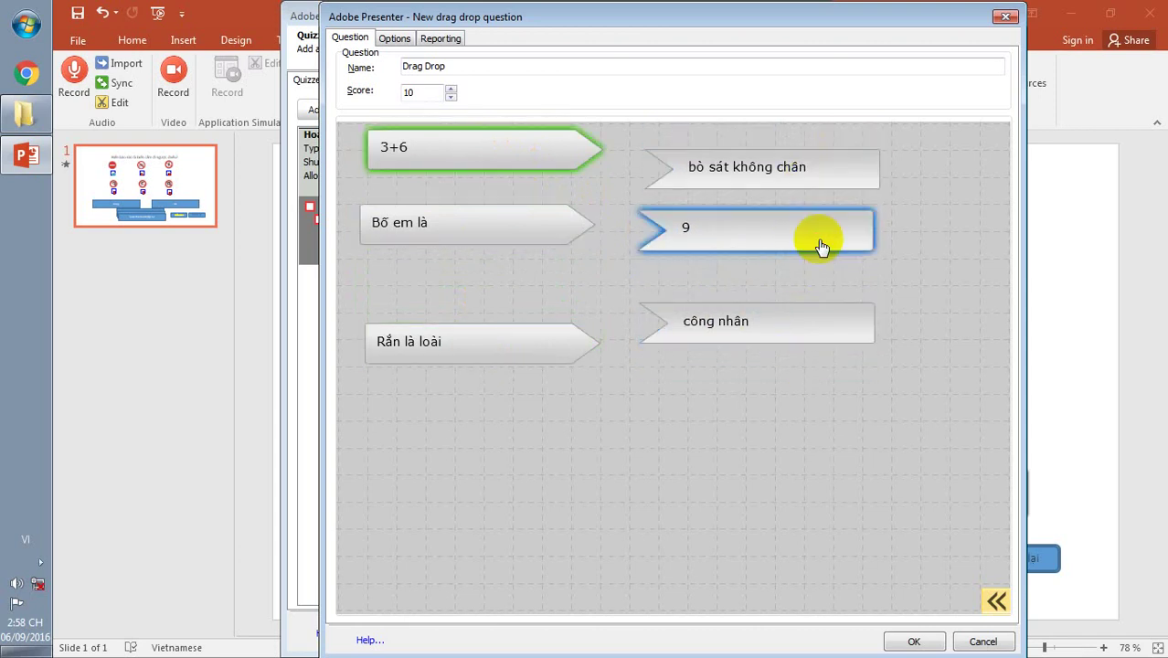
{"action": "left_click_drag", "start_coordinate": [822, 245], "coordinate": [823, 256]}
{"action": "left_click_drag", "start_coordinate": [556, 165], "coordinate": [562, 181]}
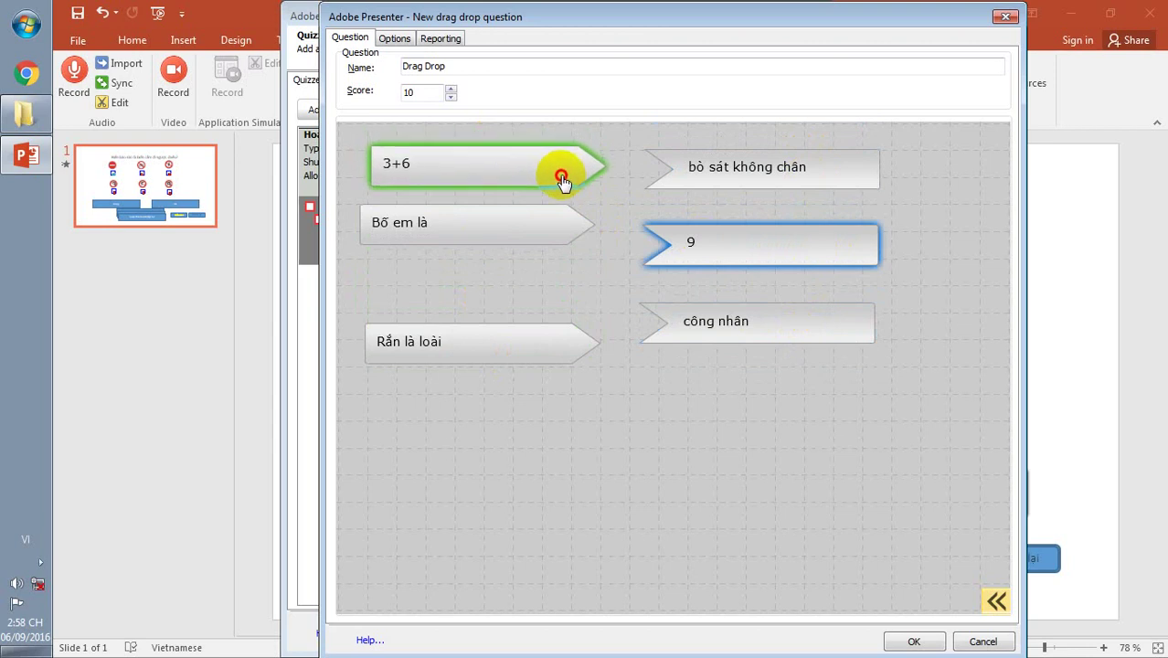
{"action": "left_click_drag", "start_coordinate": [568, 229], "coordinate": [589, 237]}
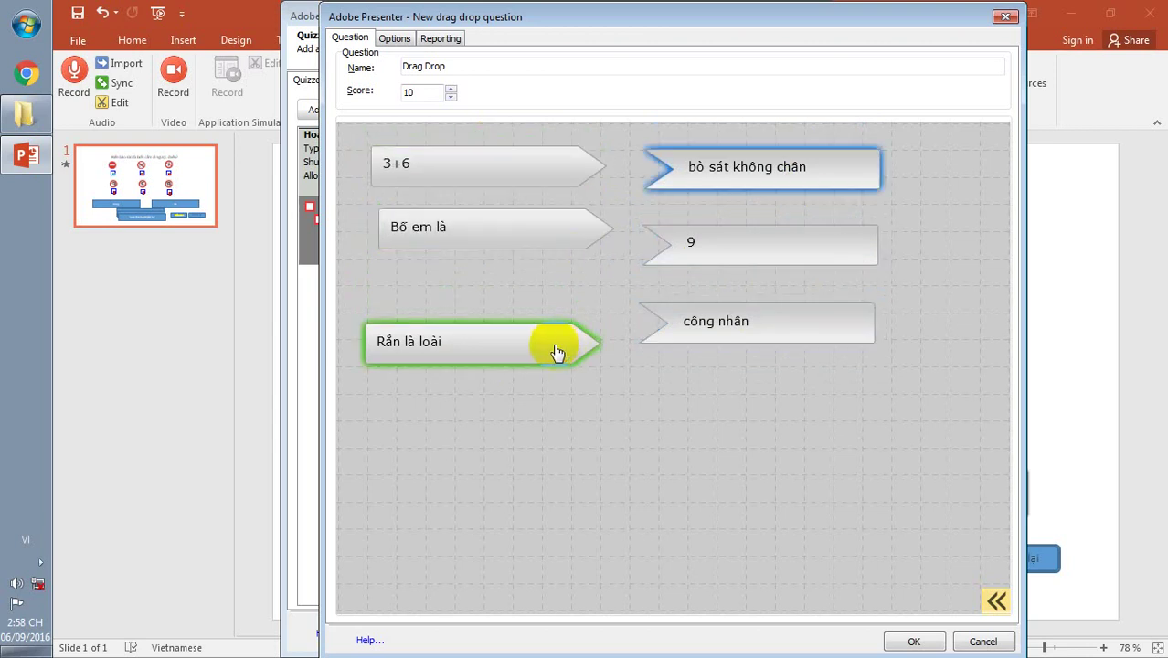
{"action": "left_click_drag", "start_coordinate": [557, 351], "coordinate": [562, 297]}
{"action": "left_click_drag", "start_coordinate": [550, 237], "coordinate": [542, 240]}
{"action": "left_click_drag", "start_coordinate": [542, 303], "coordinate": [539, 305]}
{"action": "left_click_drag", "start_coordinate": [733, 264], "coordinate": [736, 248]}
{"action": "left_click_drag", "start_coordinate": [756, 332], "coordinate": [758, 318]}
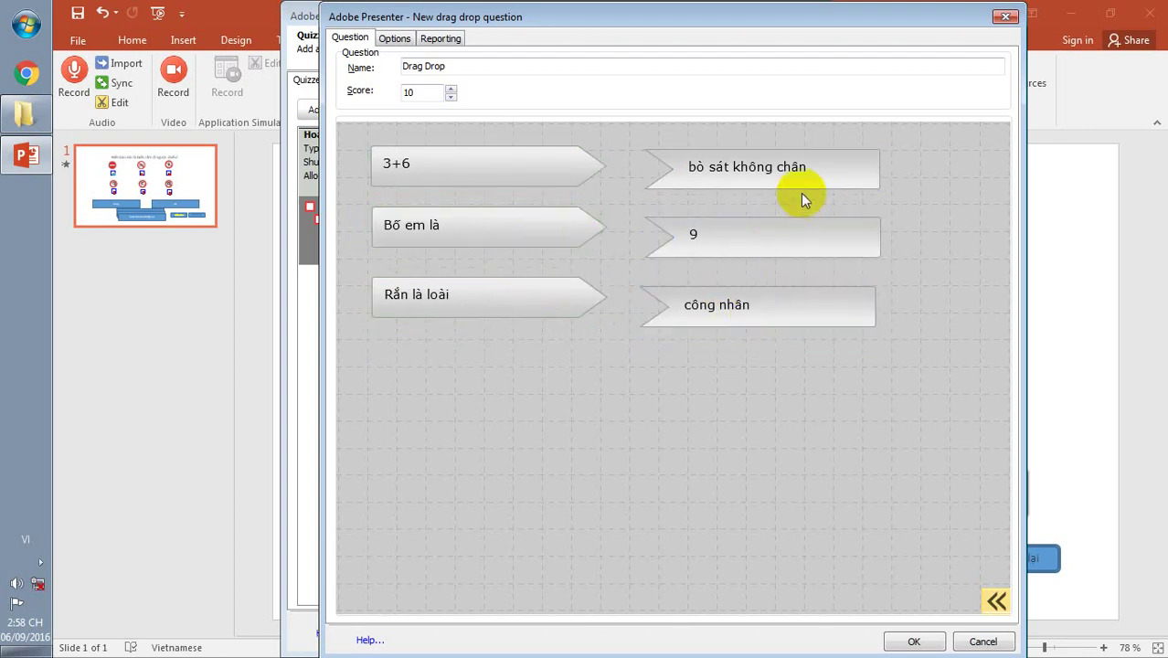
Move the three drop targets farther right to widen the gap between them and the drag items
{"action": "left_click_drag", "start_coordinate": [800, 192], "coordinate": [880, 178]}
{"action": "left_click_drag", "start_coordinate": [840, 254], "coordinate": [899, 237]}
{"action": "left_click_drag", "start_coordinate": [811, 319], "coordinate": [885, 307]}
{"action": "left_click_drag", "start_coordinate": [767, 239], "coordinate": [724, 220]}
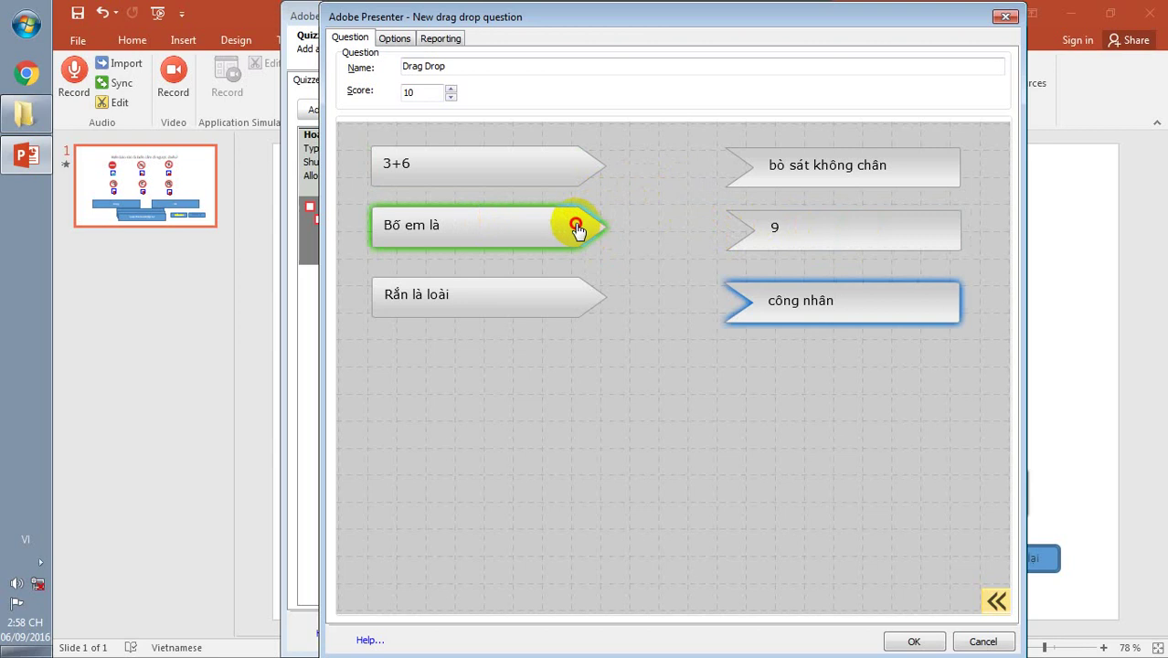
Fine-tune the positions of the Bố em là and Rắn là loài items and the công nhân target, and save the question
{"action": "left_click_drag", "start_coordinate": [577, 229], "coordinate": [576, 235]}
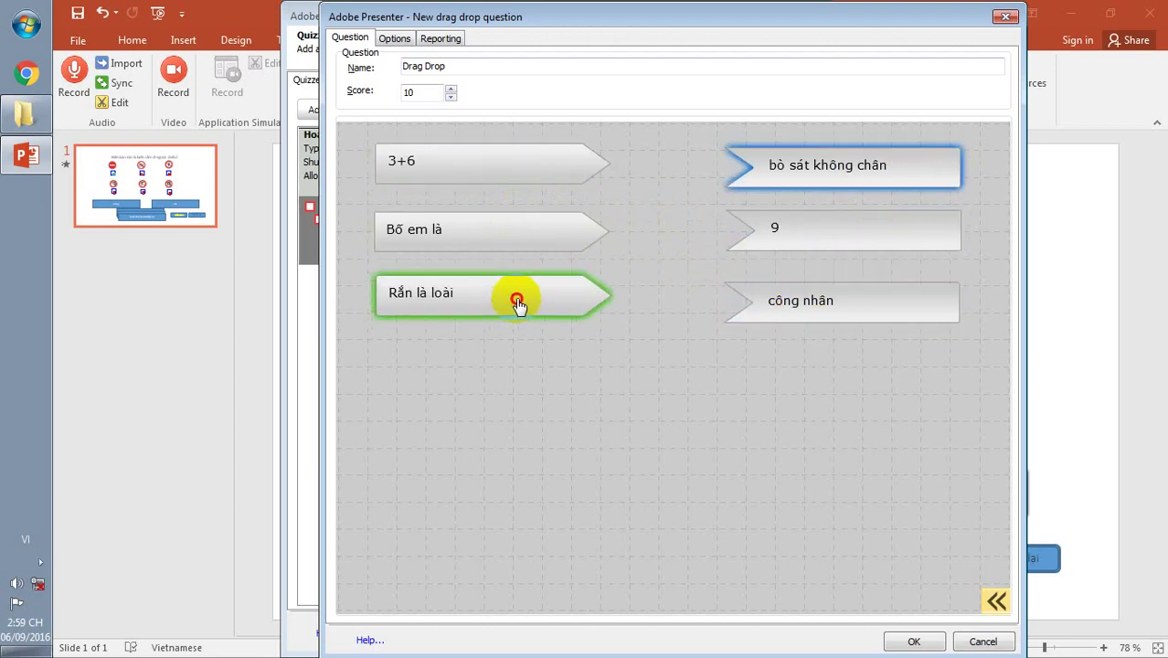
{"action": "mouse_move", "coordinate": [516, 305]}
{"action": "left_mouse_down"}
{"action": "mouse_move", "coordinate": [623, 180]}
{"action": "mouse_move", "coordinate": [649, 175]}
{"action": "mouse_move", "coordinate": [514, 327]}
{"action": "left_mouse_up"}
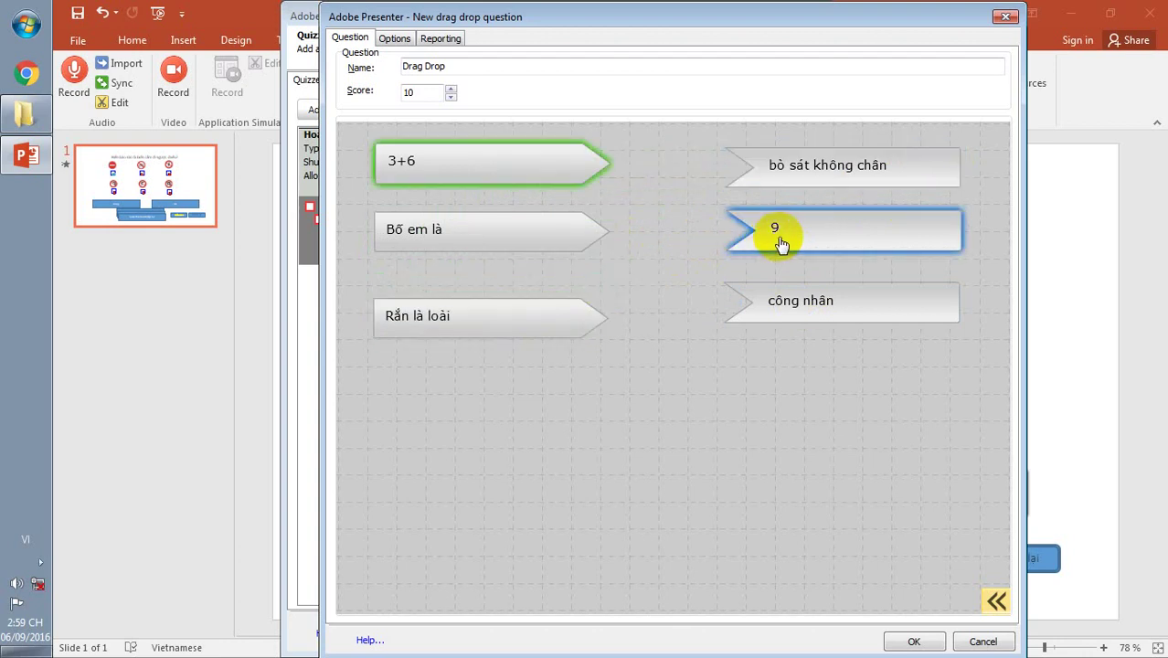
{"action": "left_click_drag", "start_coordinate": [799, 295], "coordinate": [796, 296]}
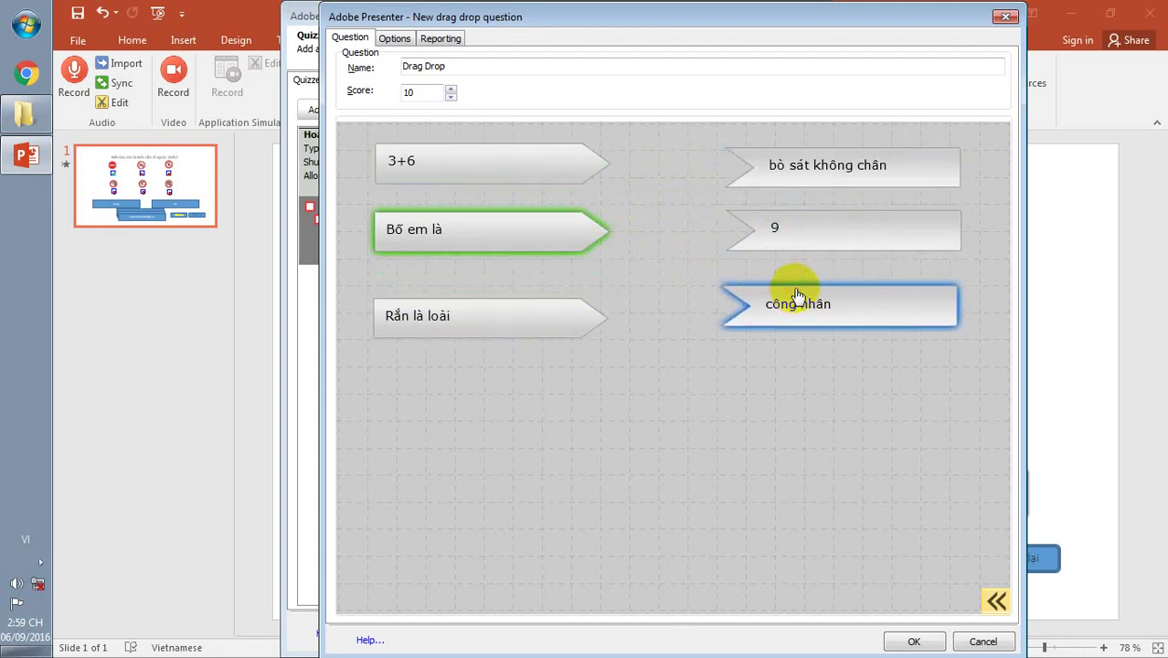
{"action": "left_click", "coordinate": [914, 641]}
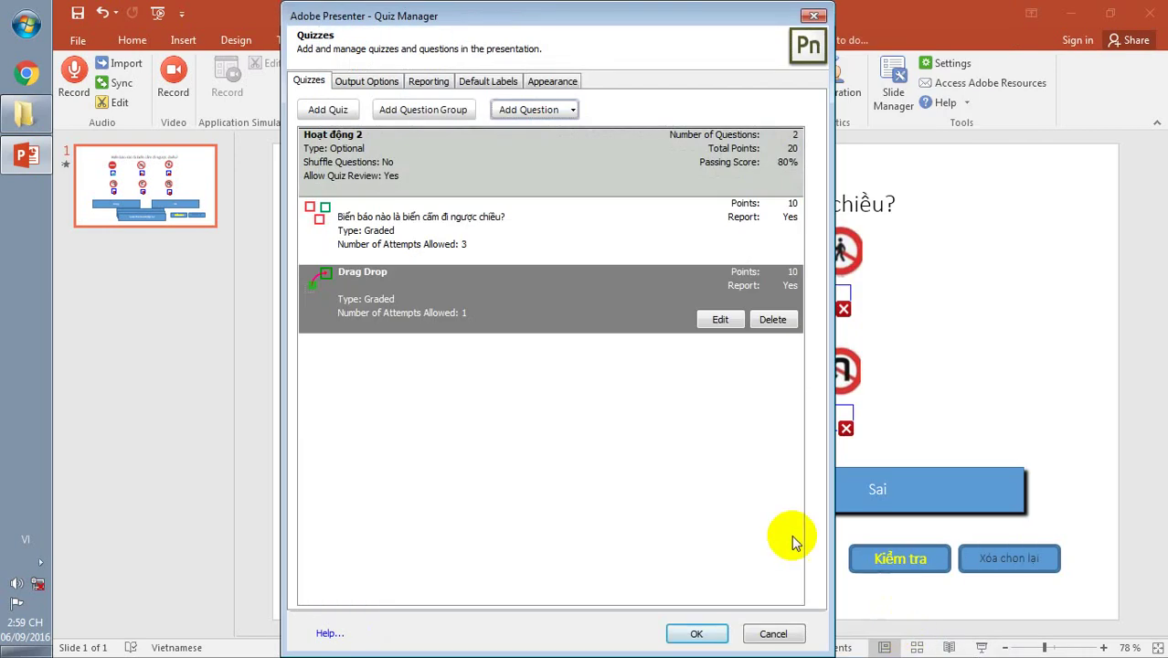
Set the Drag Drop question to allow 4 attempts with a retry message, save the quiz and display slide 2
{"action": "left_click", "coordinate": [721, 320]}
{"action": "left_click", "coordinate": [277, 36]}
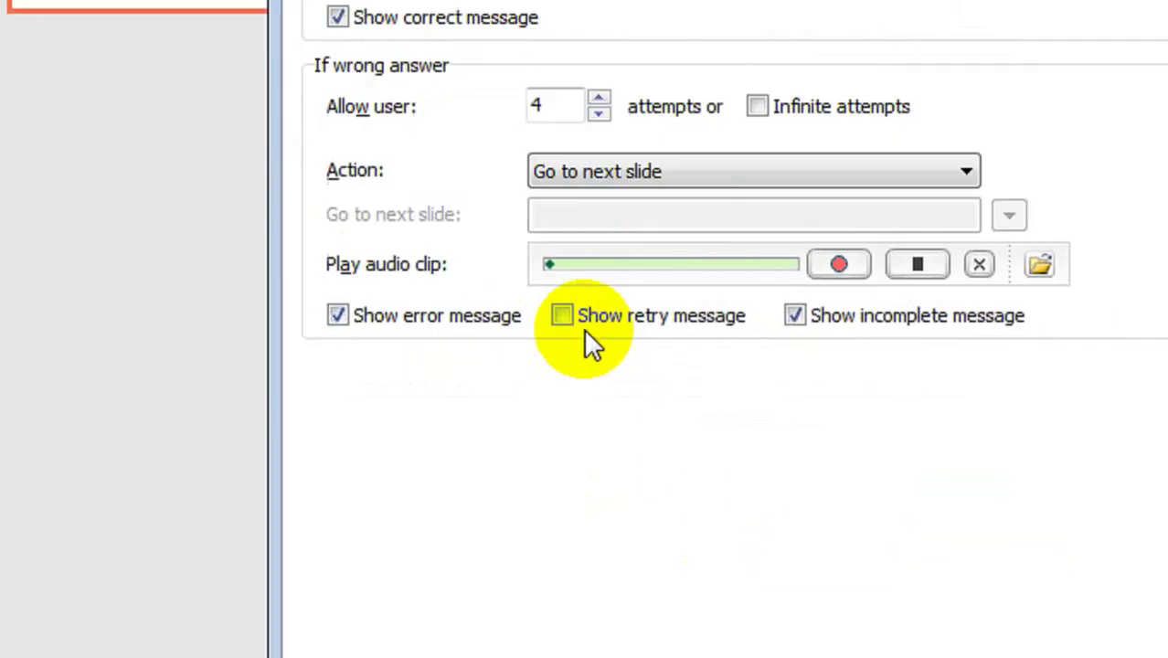
{"action": "left_click", "coordinate": [560, 316]}
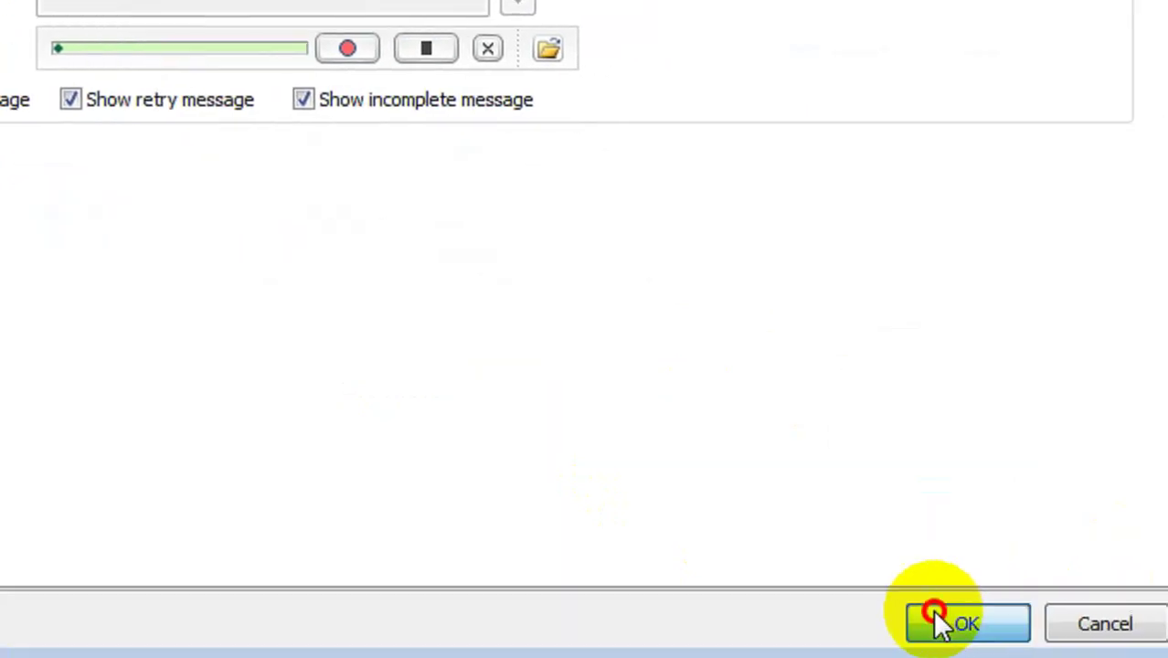
{"action": "left_click", "coordinate": [950, 623]}
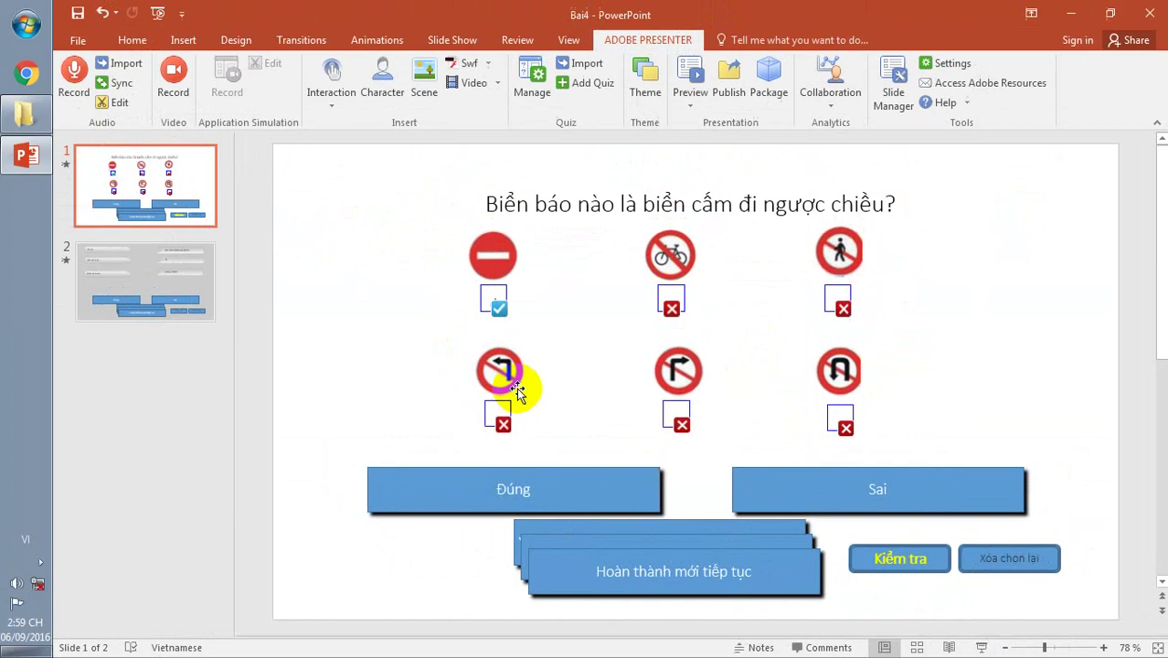
{"action": "left_click", "coordinate": [139, 274]}
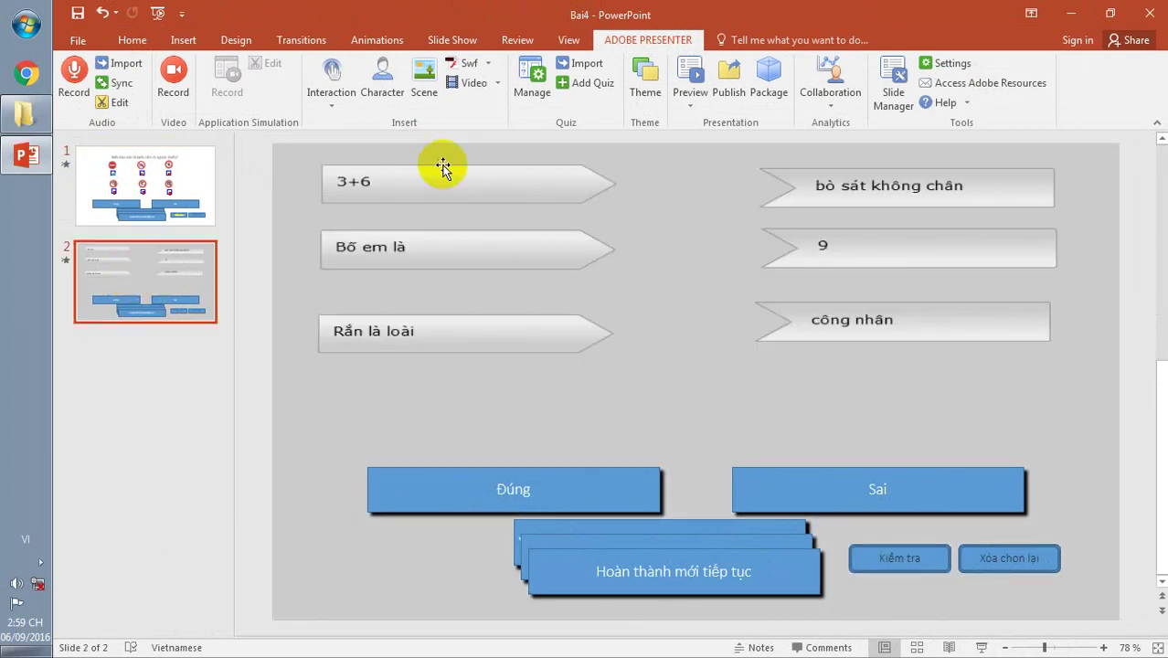
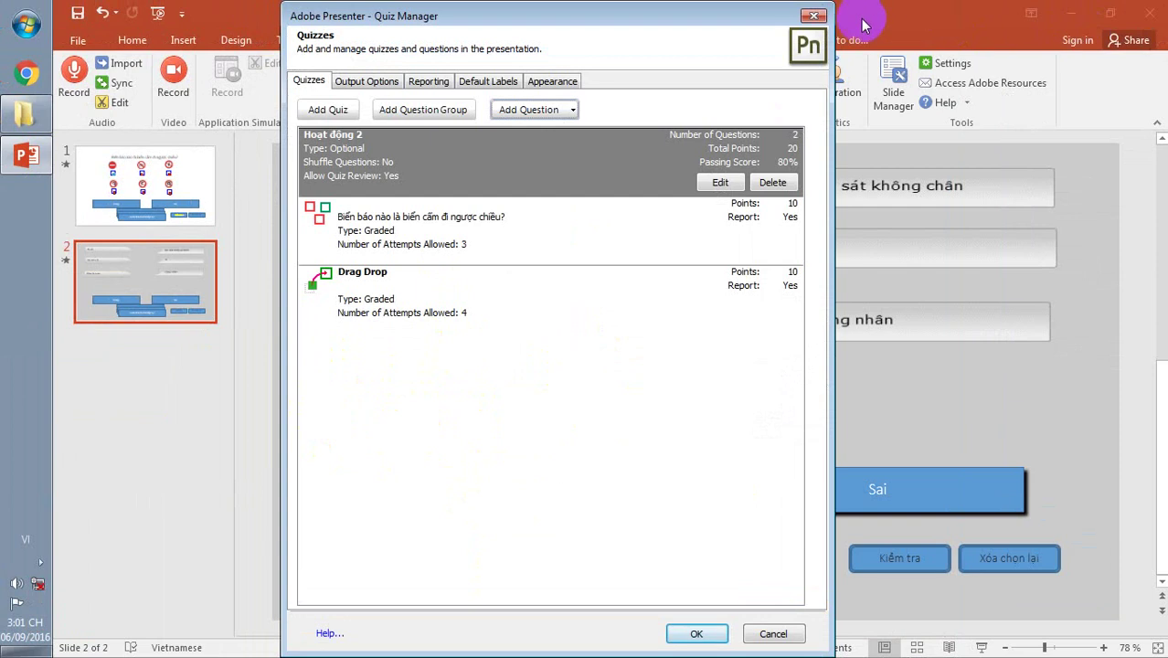
Close the Quiz Manager, switch to File Explorer and preview the HS tin image in the Anh folder on drive F
{"action": "left_click", "coordinate": [814, 16]}
{"action": "left_click", "coordinate": [1069, 14]}
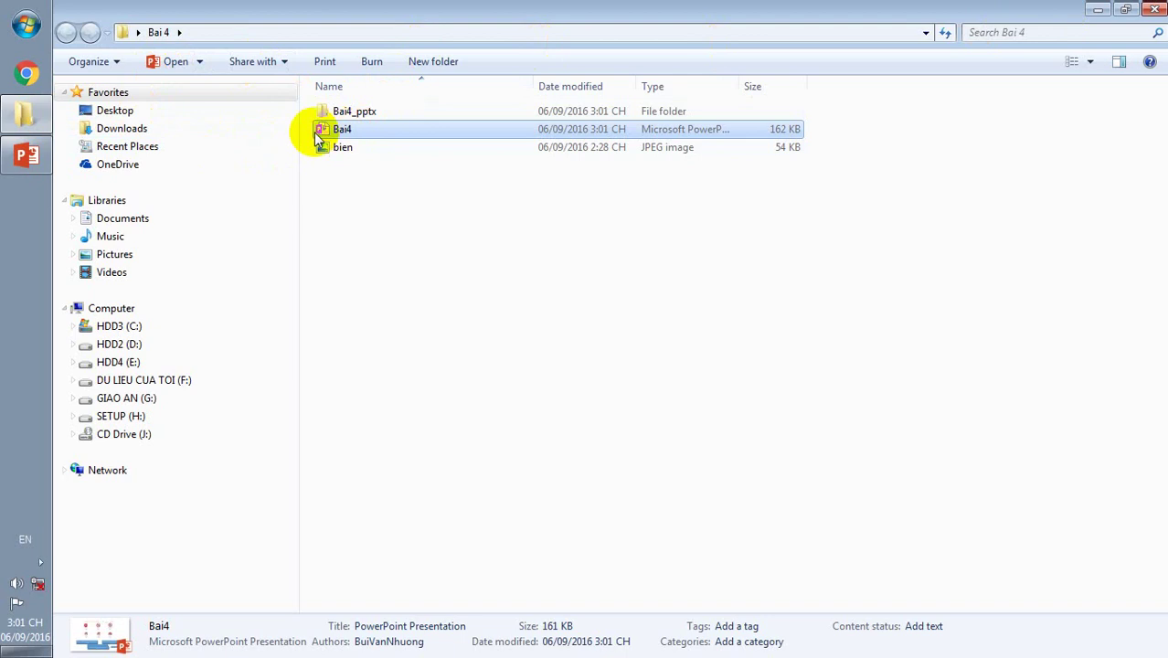
{"action": "left_click", "coordinate": [118, 380]}
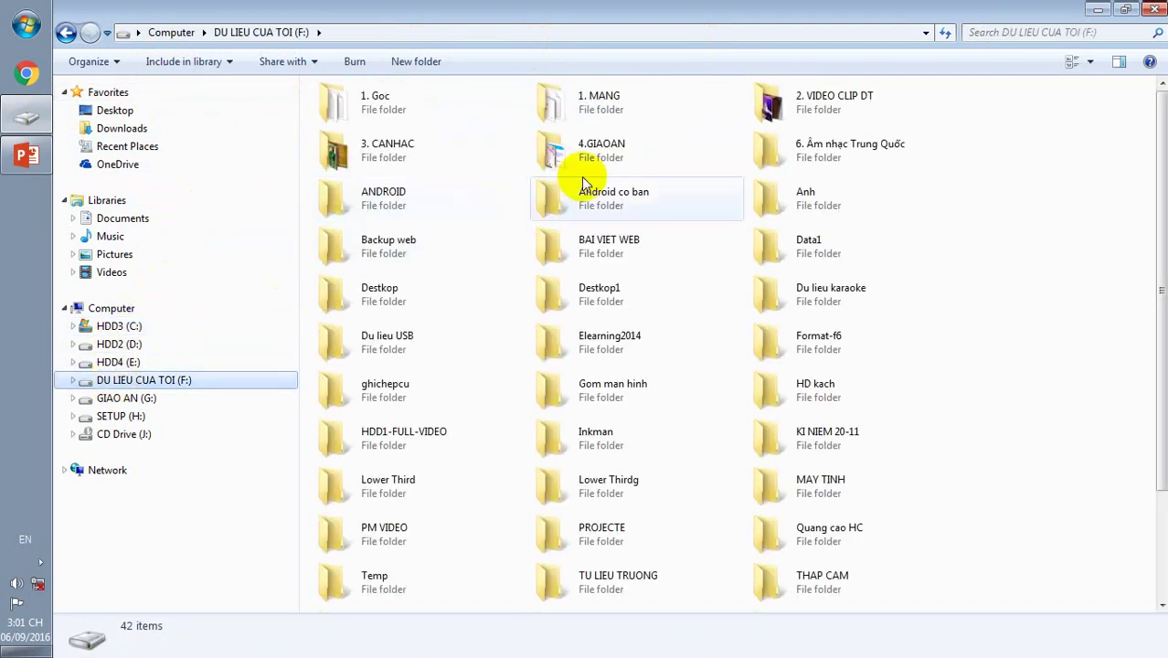
{"action": "double_click", "coordinate": [770, 196]}
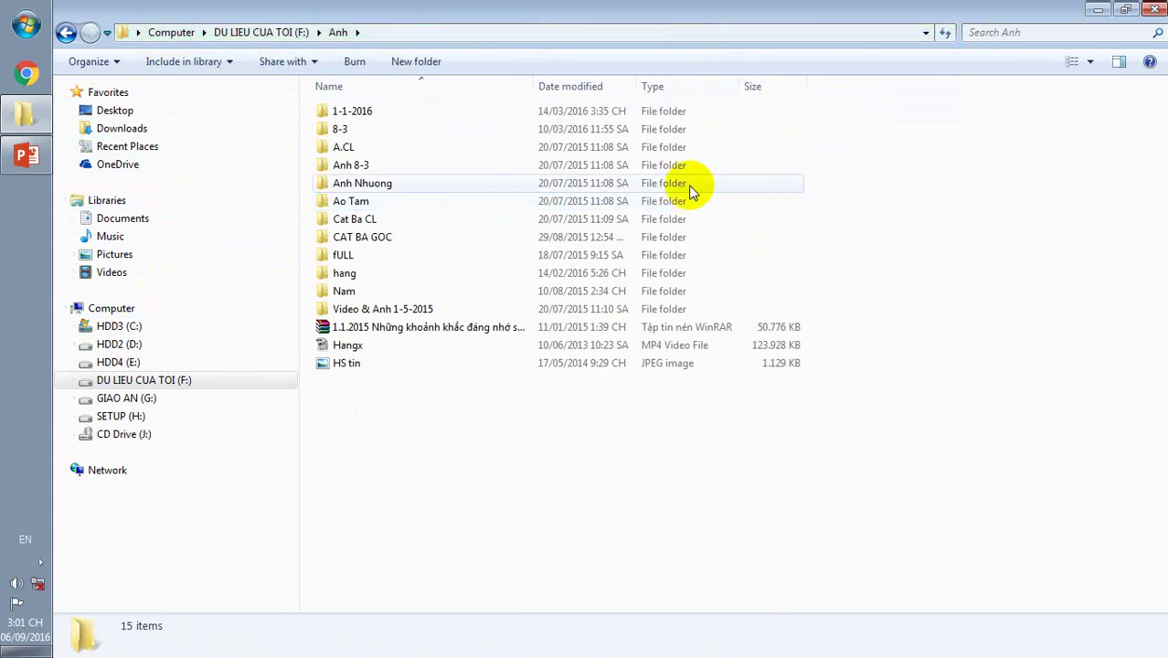
{"action": "left_click", "coordinate": [336, 364]}
{"action": "double_click", "coordinate": [336, 364]}
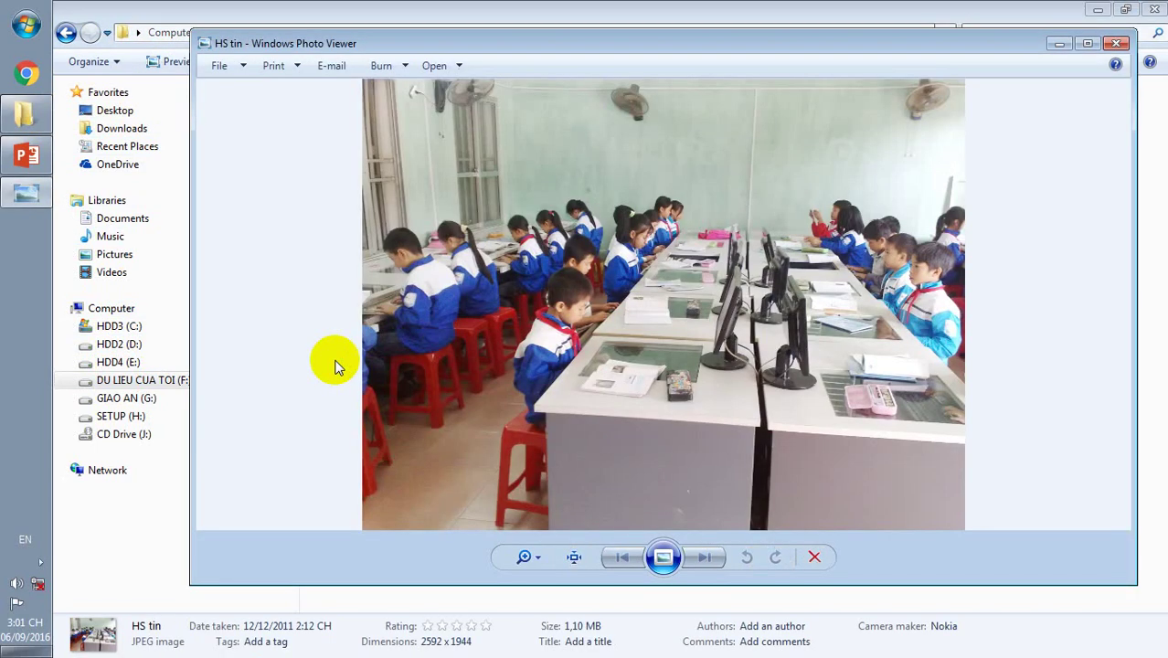
{"action": "left_click", "coordinate": [1117, 43]}
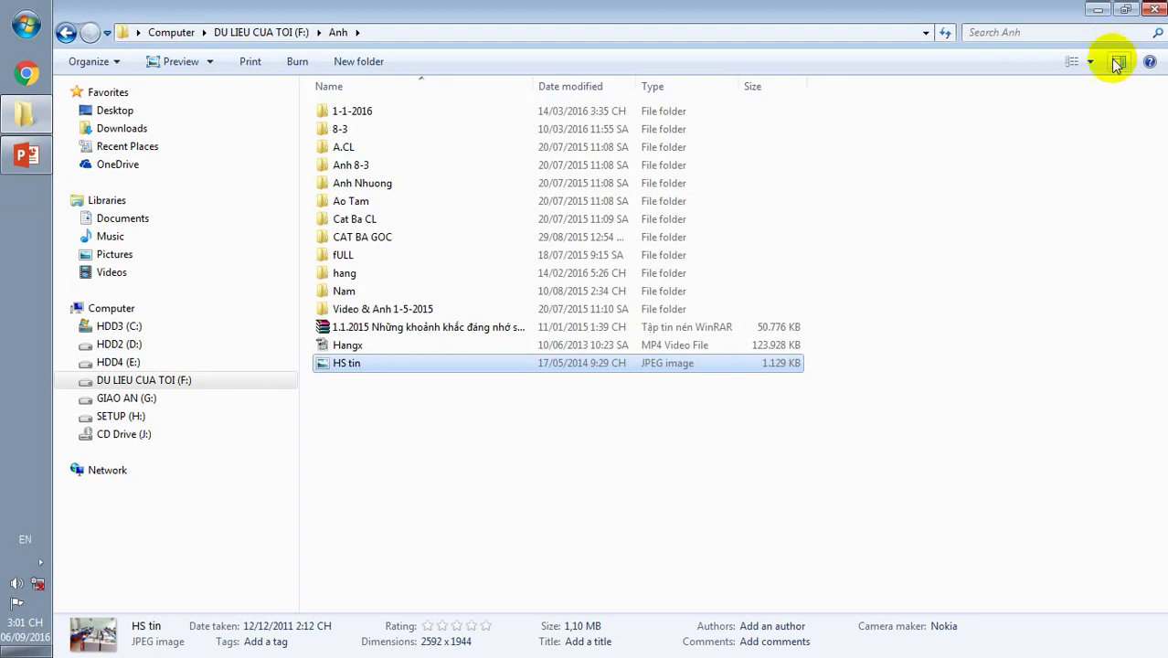
Copy the IMG_0369 photo from the Data1\AnhHS folder on drive F to the desktop
{"action": "left_click", "coordinate": [66, 32]}
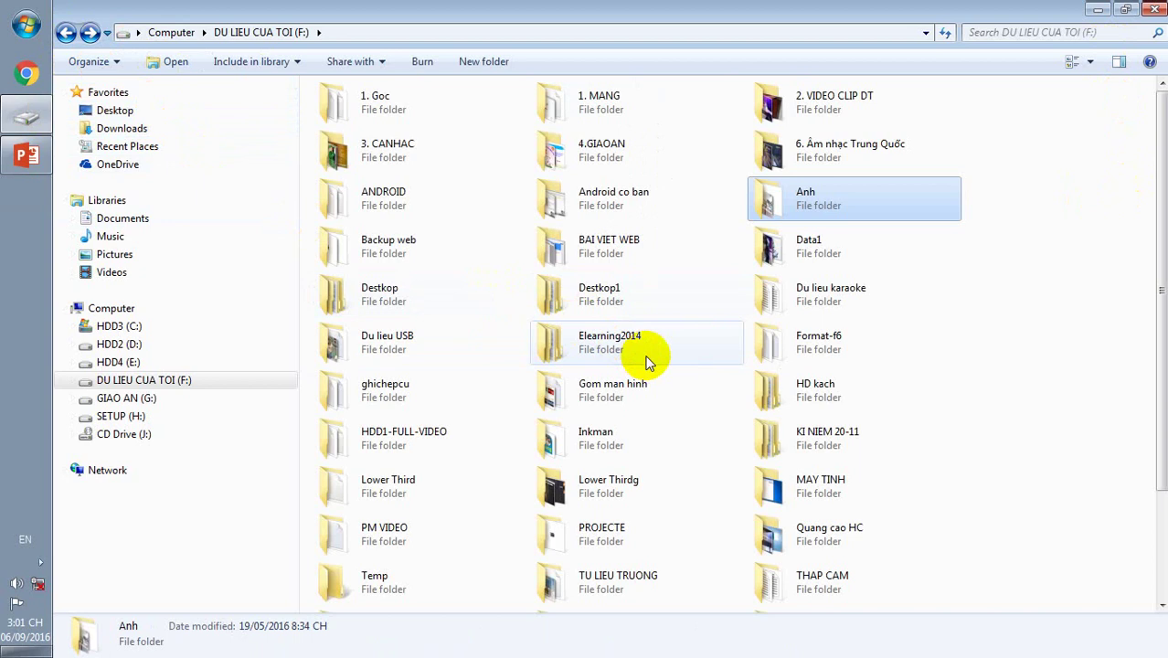
{"action": "scroll", "coordinate": [646, 361], "scroll_direction": "down", "scroll_amount": 3}
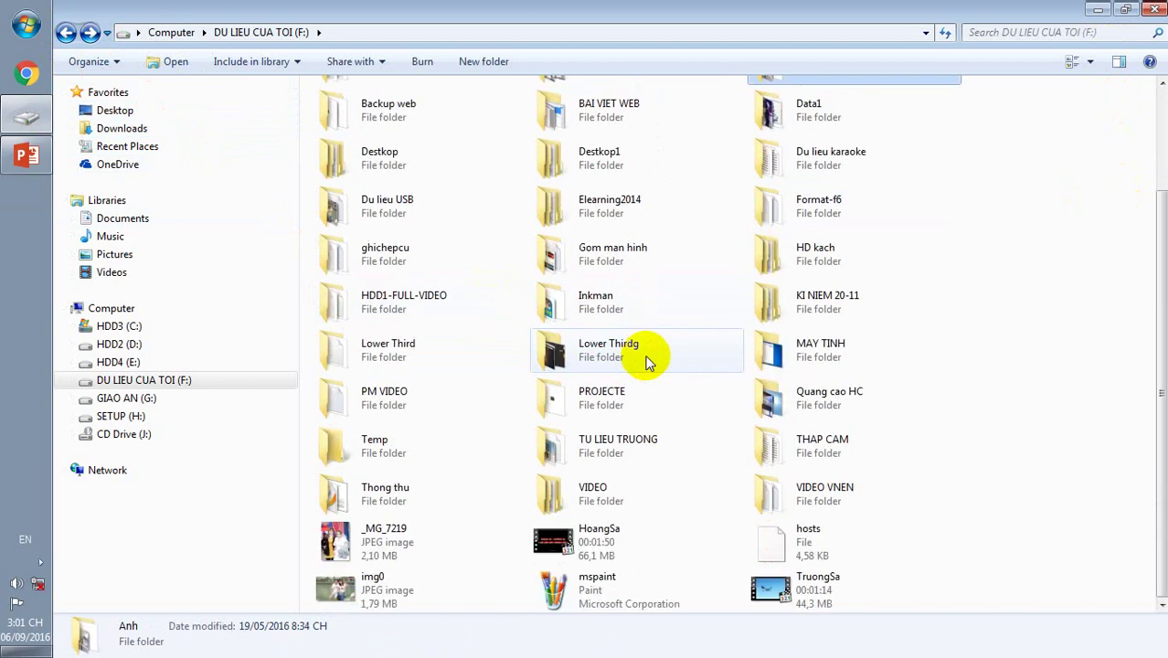
{"action": "scroll", "coordinate": [646, 361], "scroll_direction": "up", "scroll_amount": 3}
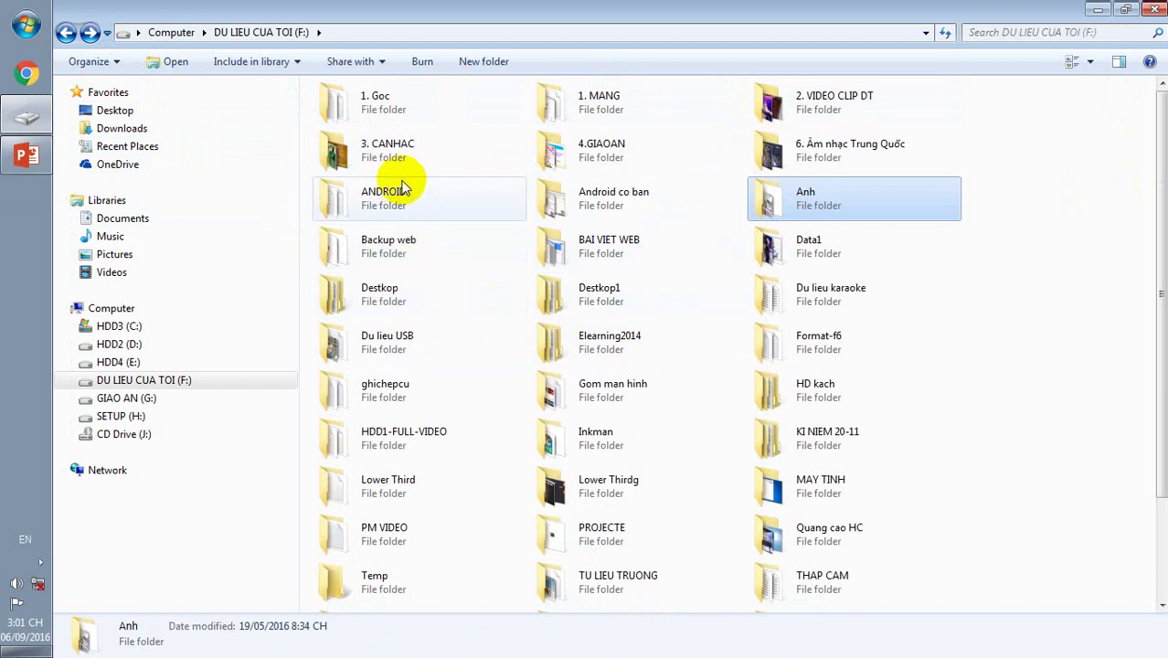
{"action": "double_click", "coordinate": [764, 247]}
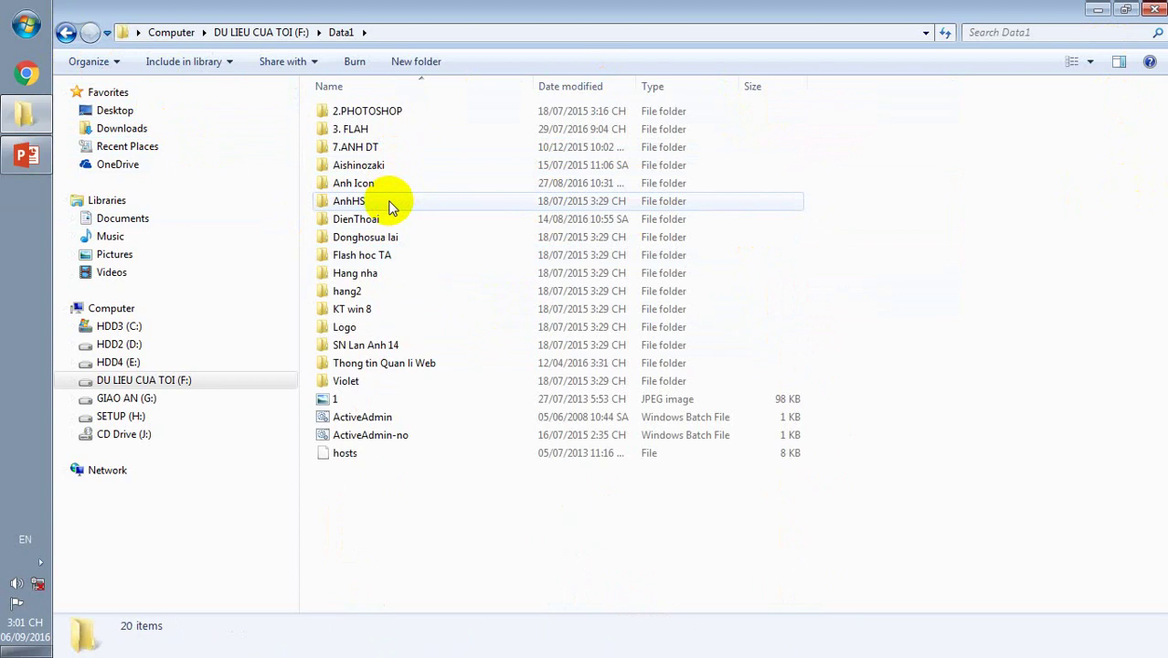
{"action": "double_click", "coordinate": [352, 201]}
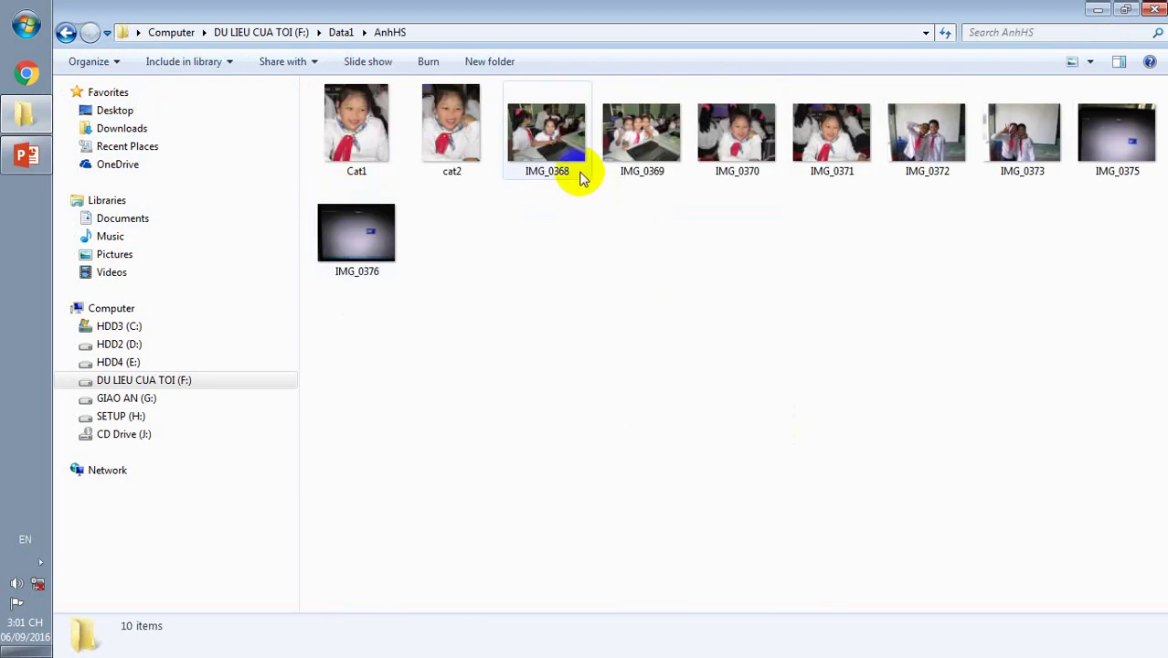
{"action": "right_click", "coordinate": [618, 128]}
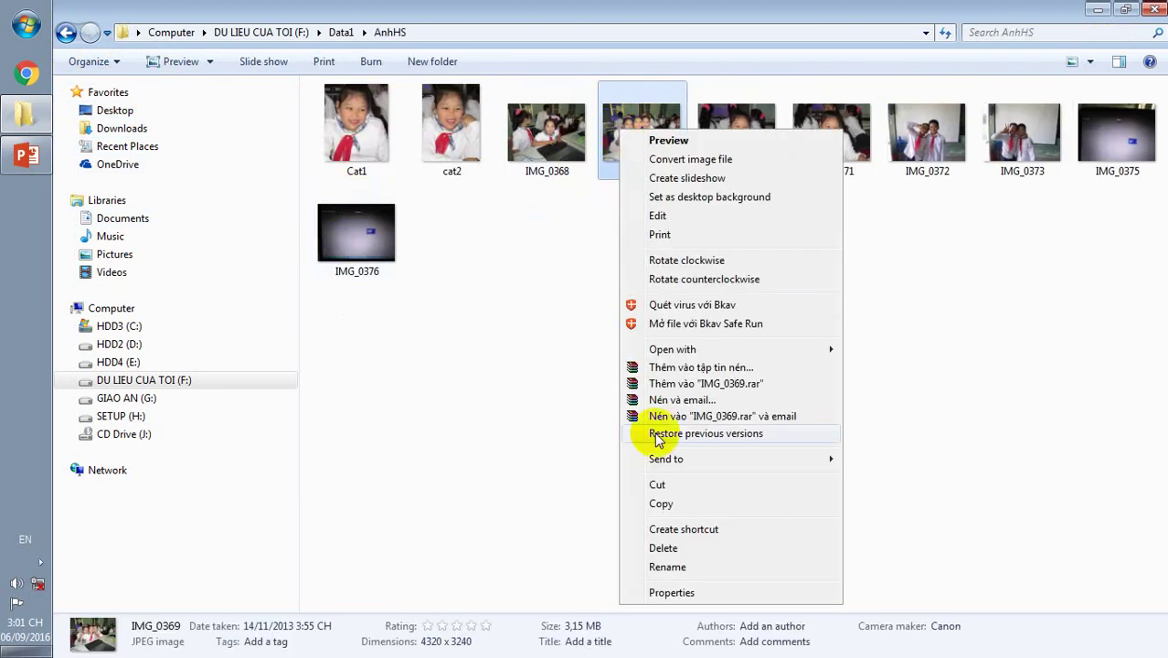
{"action": "left_click", "coordinate": [660, 504]}
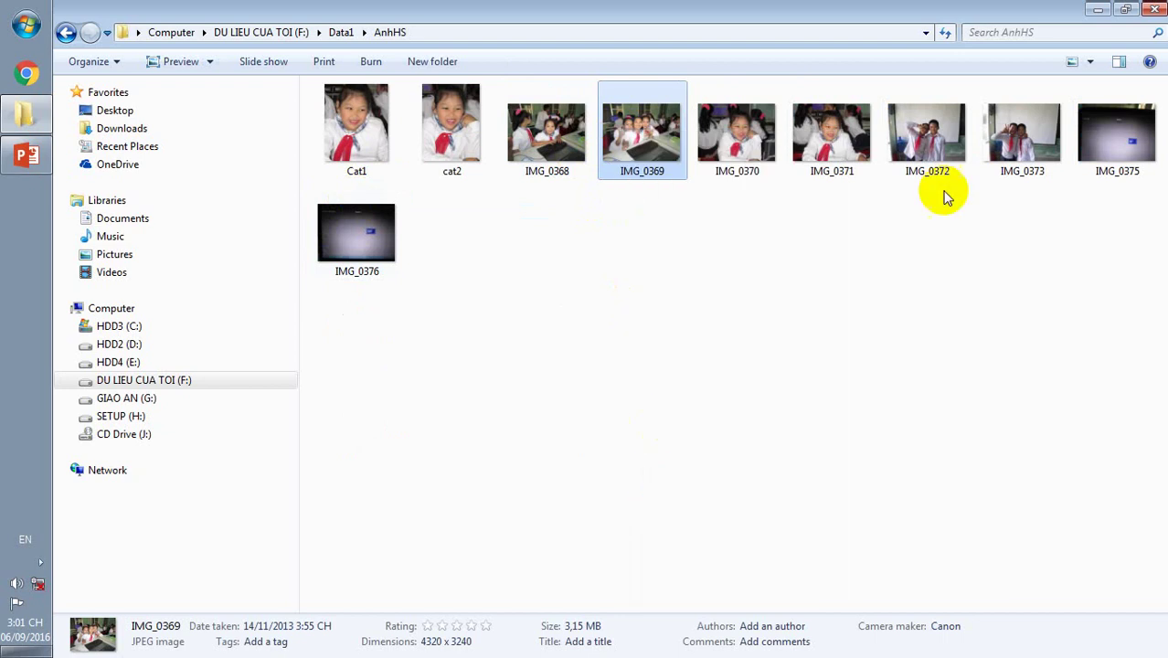
{"action": "left_click", "coordinate": [1157, 11]}
{"action": "right_click", "coordinate": [413, 162]}
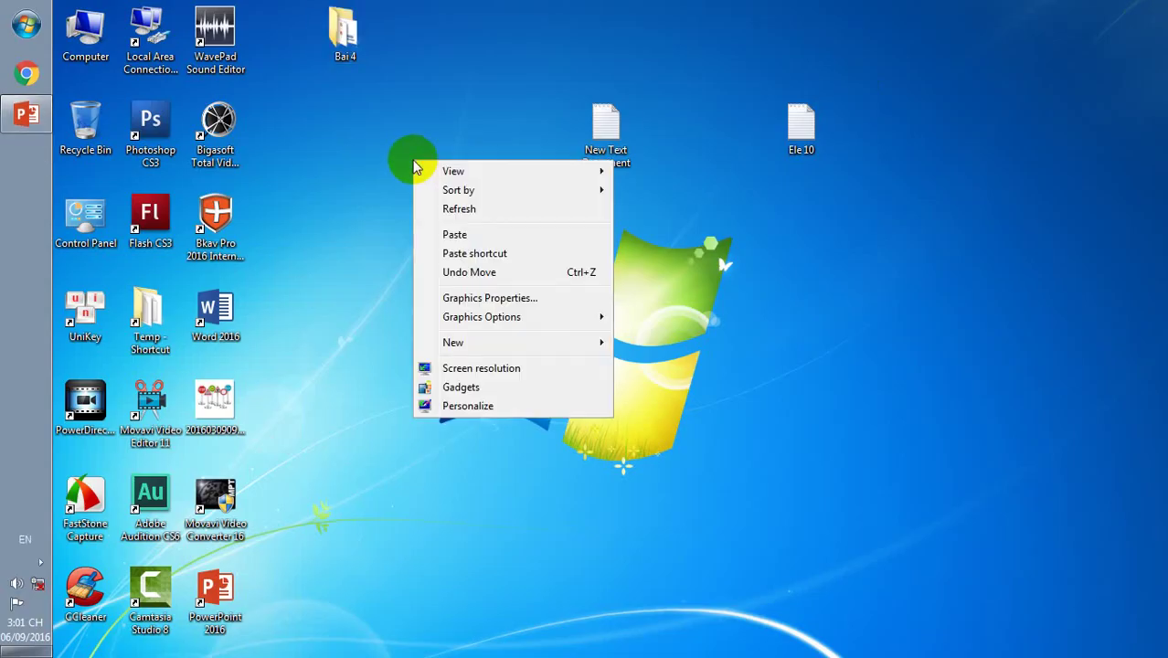
{"action": "left_click", "coordinate": [449, 233]}
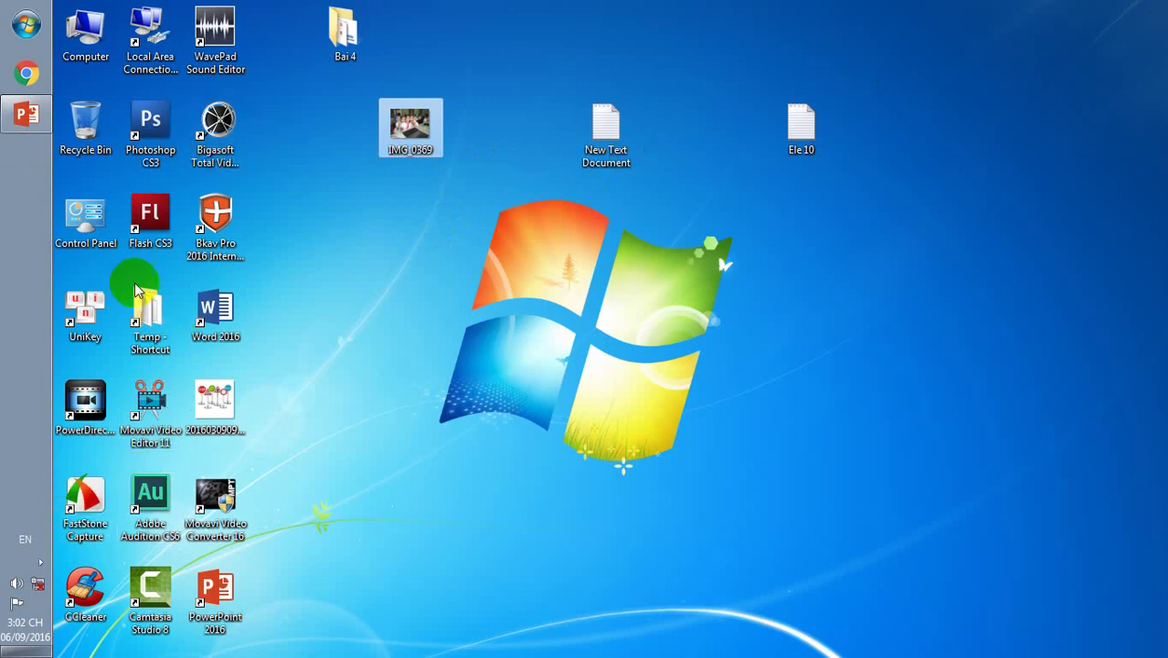
Launch Photoshop CS3 and open the IMG_0369 photo from the desktop
{"action": "left_click", "coordinate": [85, 494]}
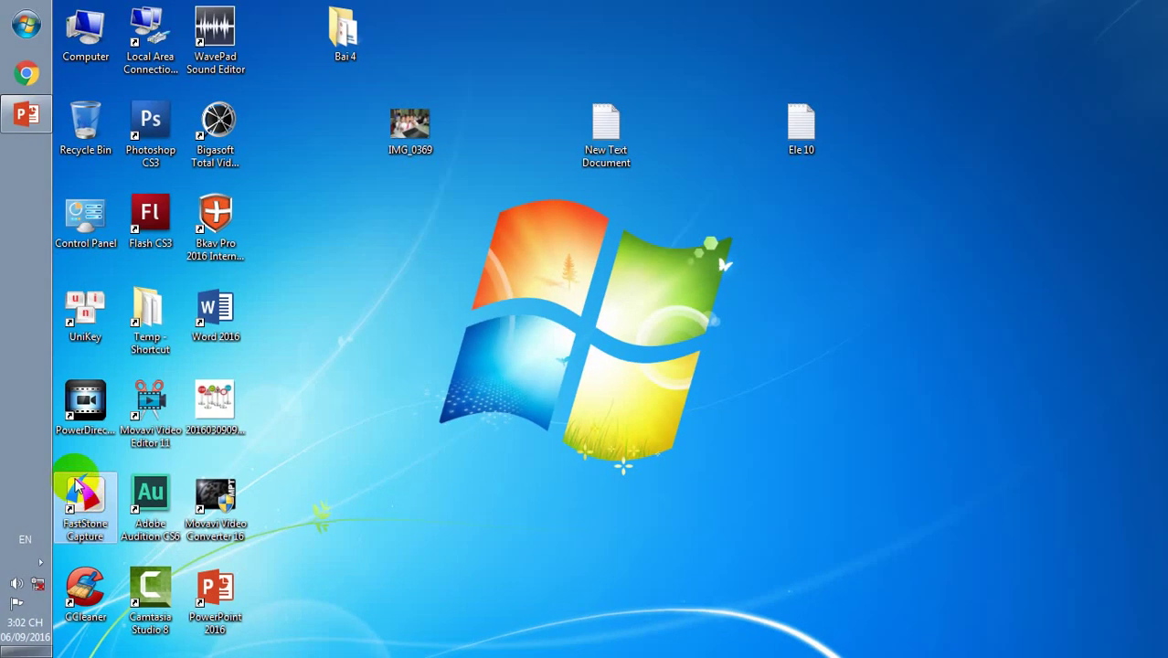
{"action": "left_click", "coordinate": [391, 124]}
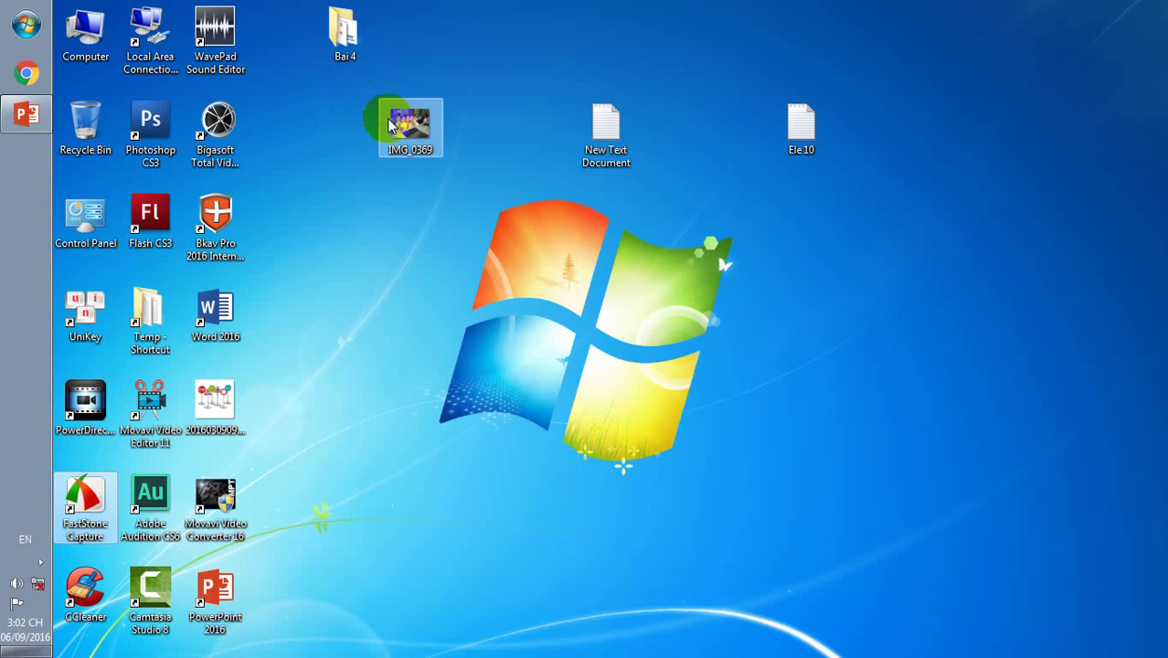
{"action": "left_click", "coordinate": [160, 133]}
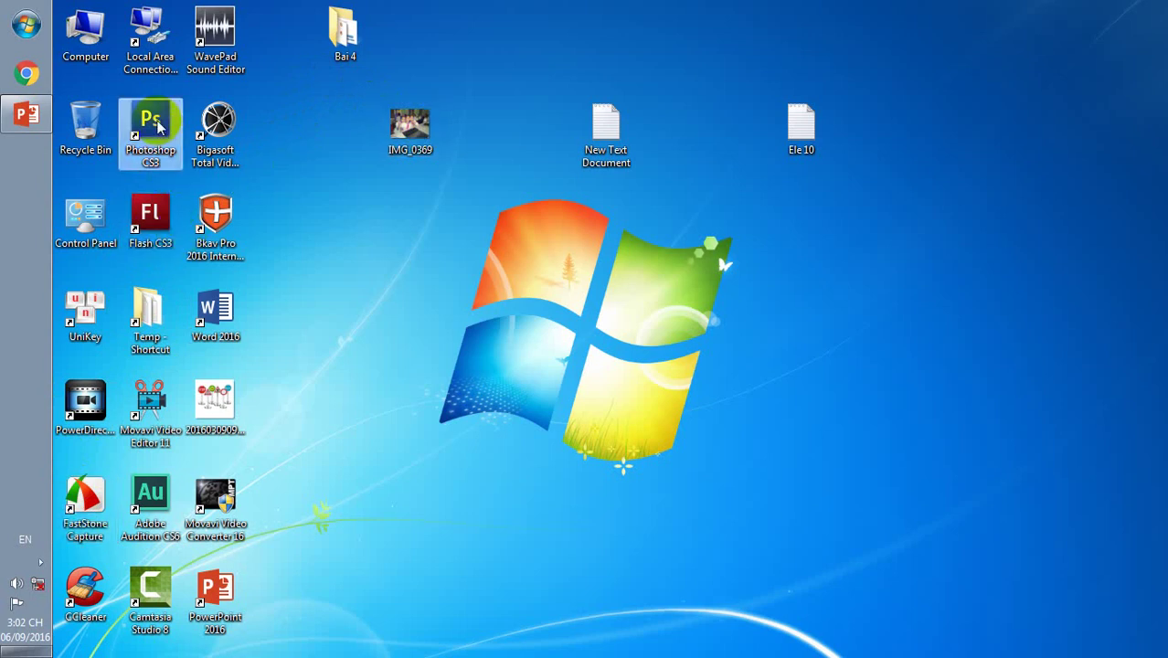
{"action": "double_click", "coordinate": [161, 128]}
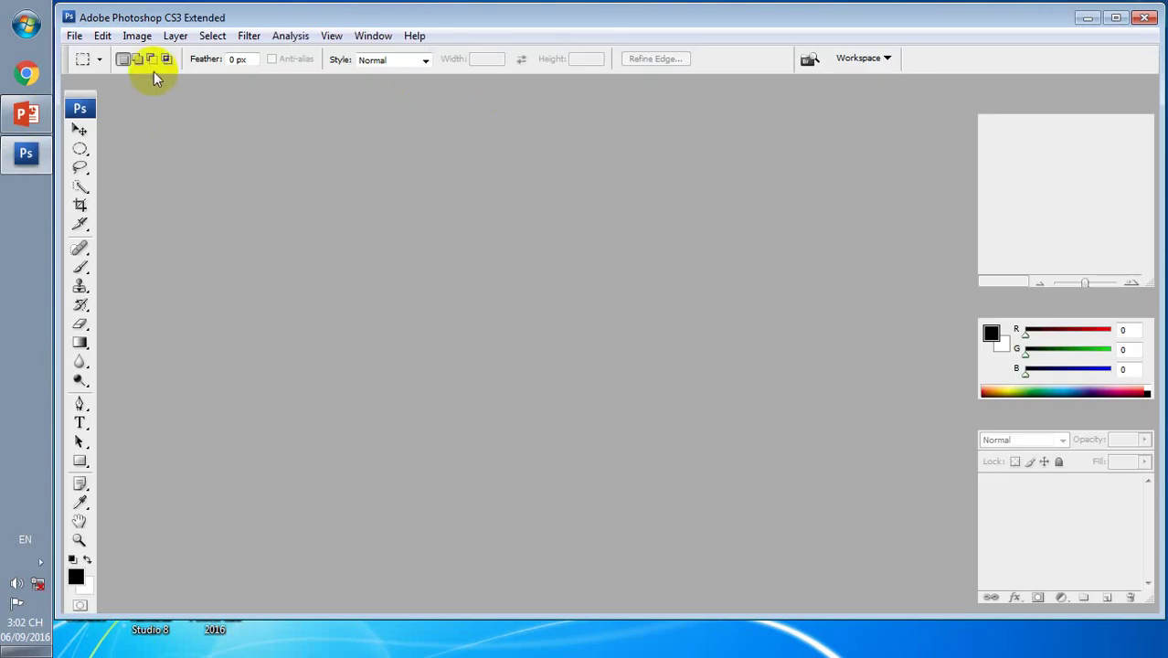
{"action": "left_click", "coordinate": [75, 36]}
{"action": "left_click", "coordinate": [92, 71]}
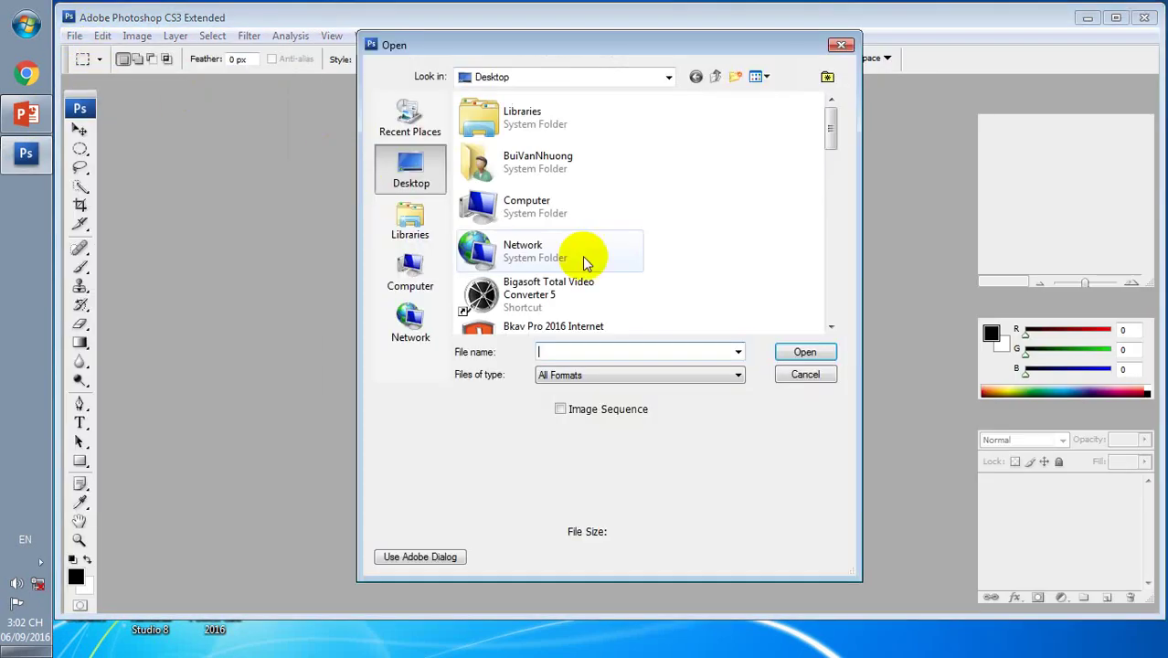
{"action": "left_click_drag", "start_coordinate": [833, 136], "coordinate": [829, 252]}
{"action": "left_click", "coordinate": [516, 278]}
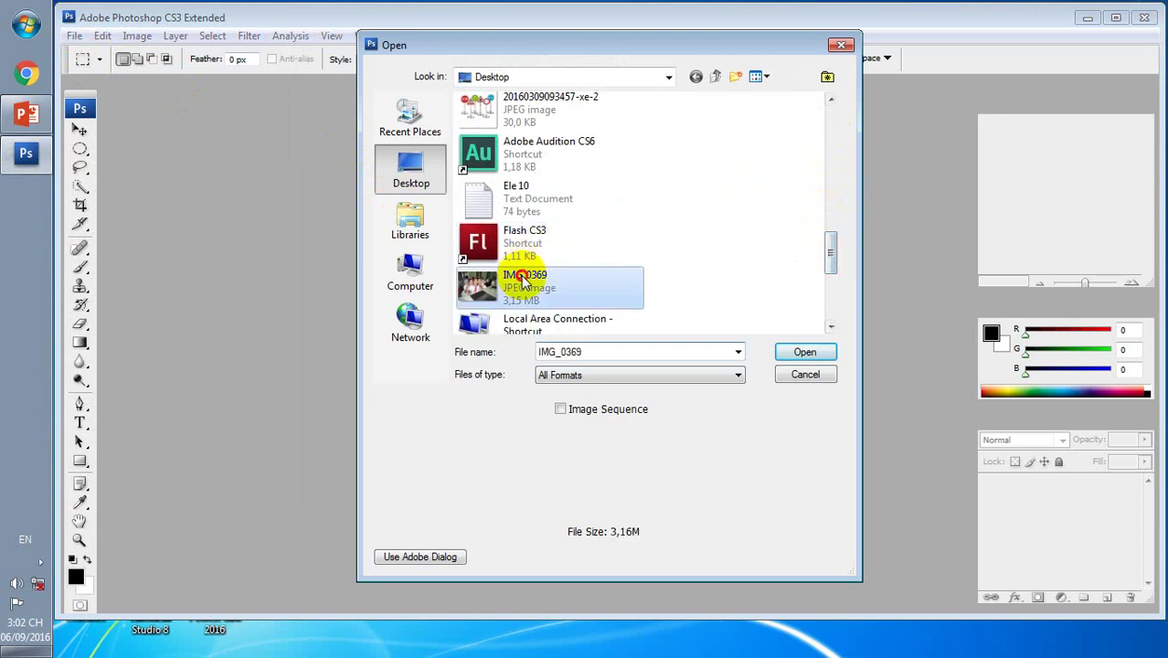
{"action": "left_click", "coordinate": [781, 352]}
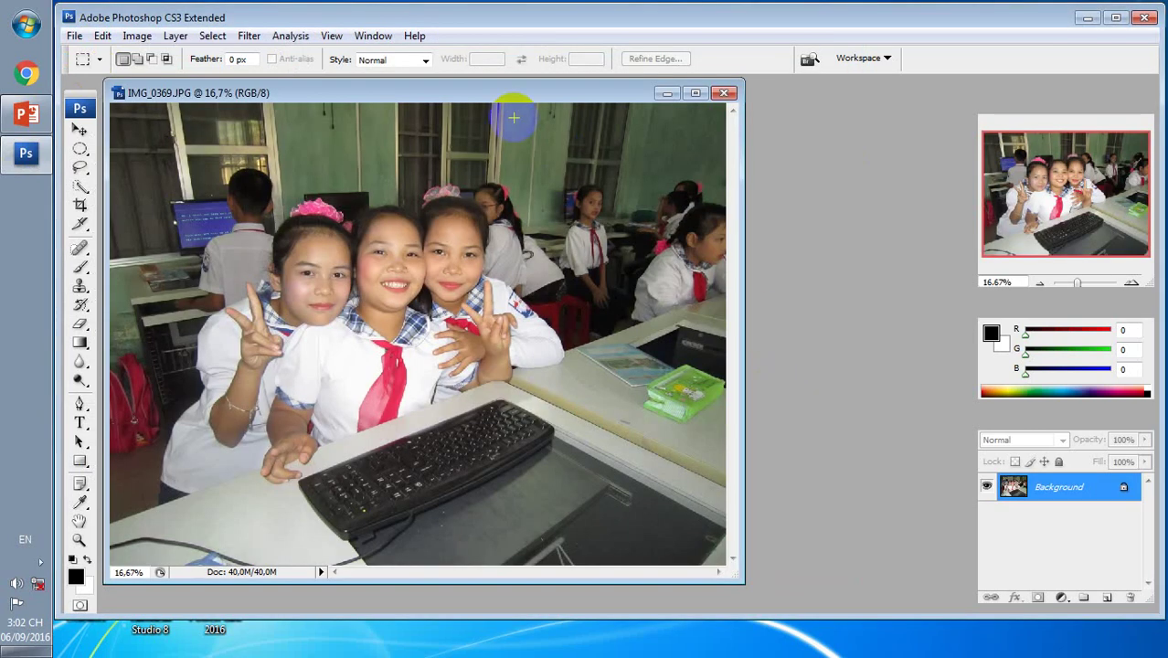
Copy a rectangular marquee selection around the raised hand of the girl nearest the red backpack
{"action": "left_click_drag", "start_coordinate": [496, 93], "coordinate": [629, 82]}
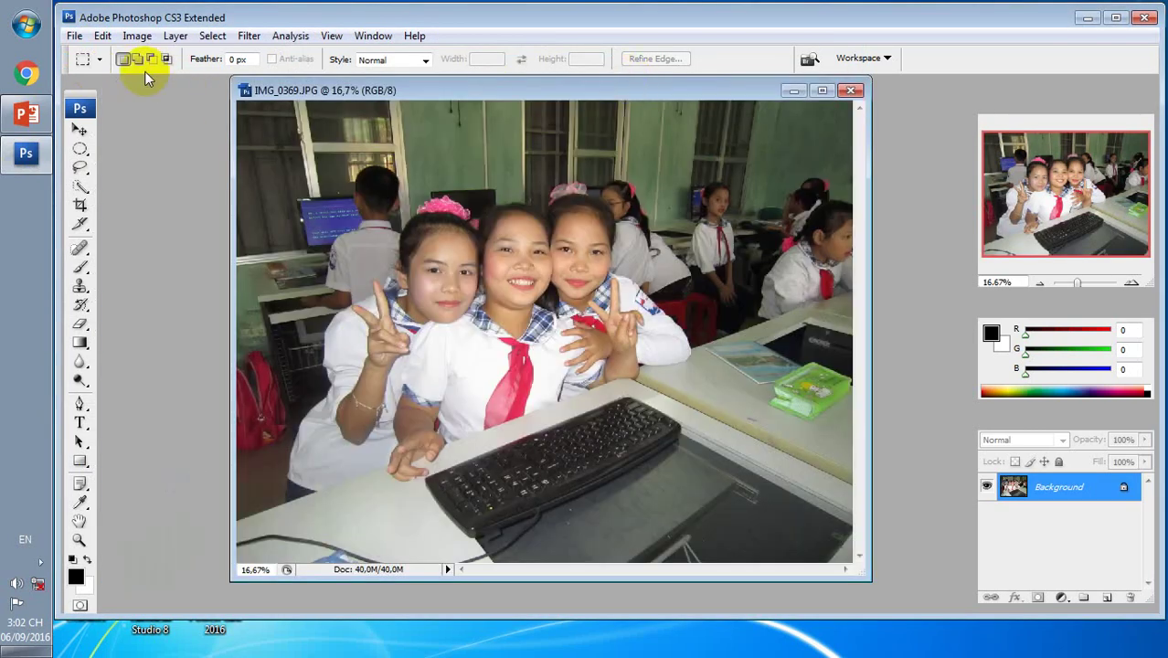
{"action": "left_click", "coordinate": [85, 58]}
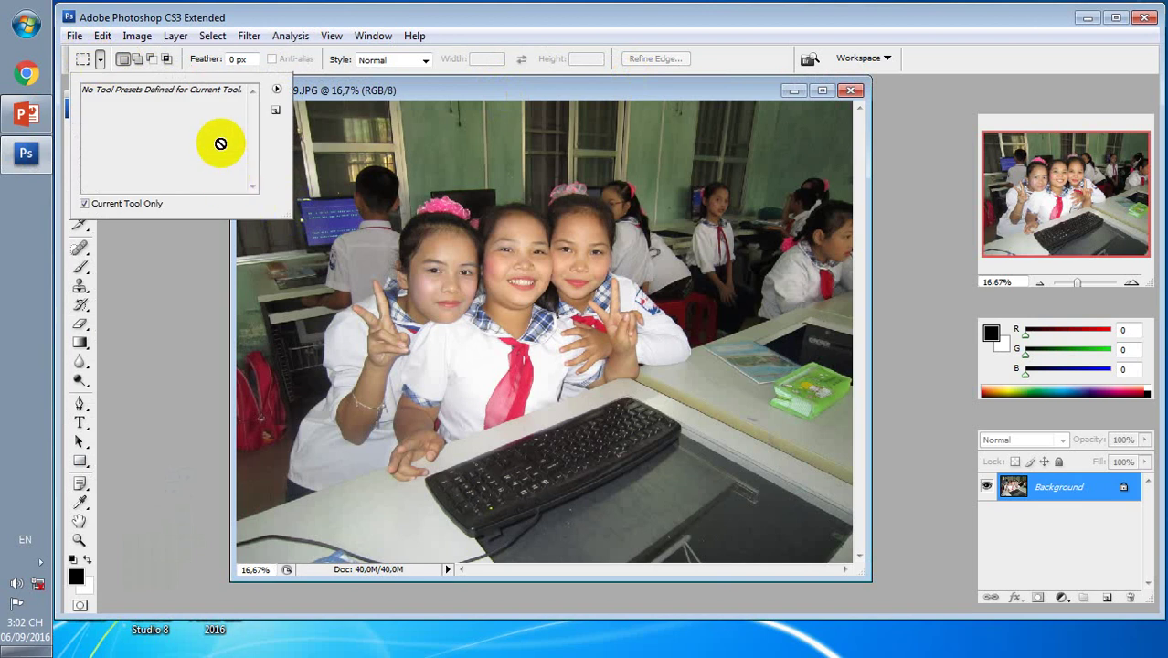
{"action": "left_click", "coordinate": [449, 59]}
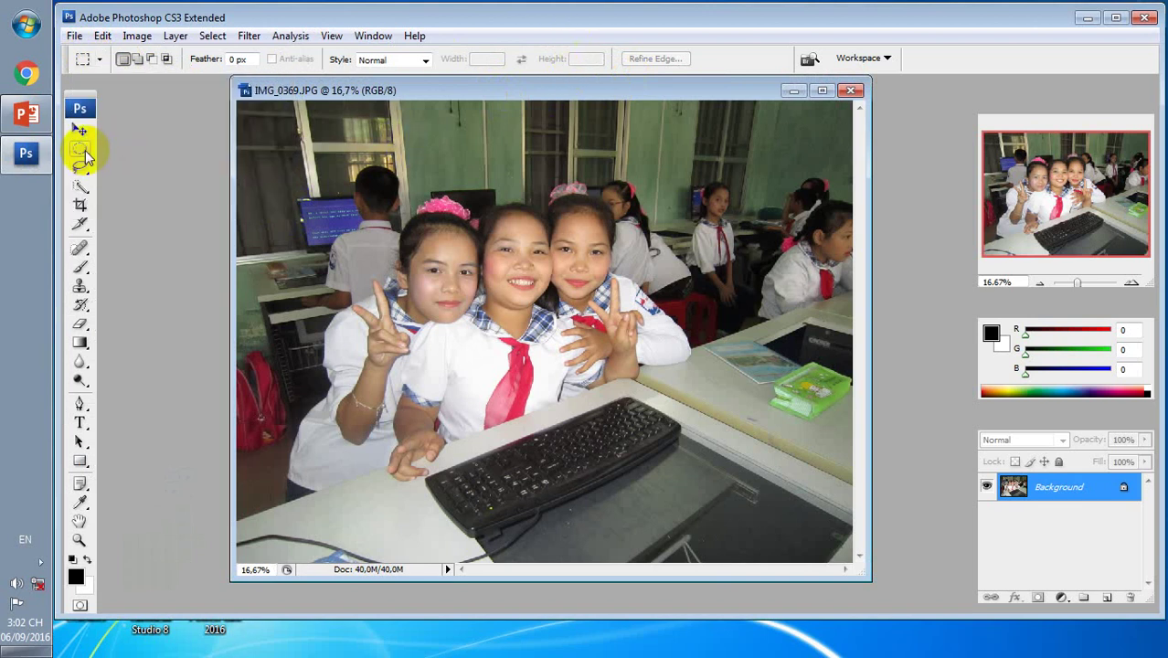
{"action": "right_click", "coordinate": [82, 151]}
{"action": "left_click", "coordinate": [128, 149]}
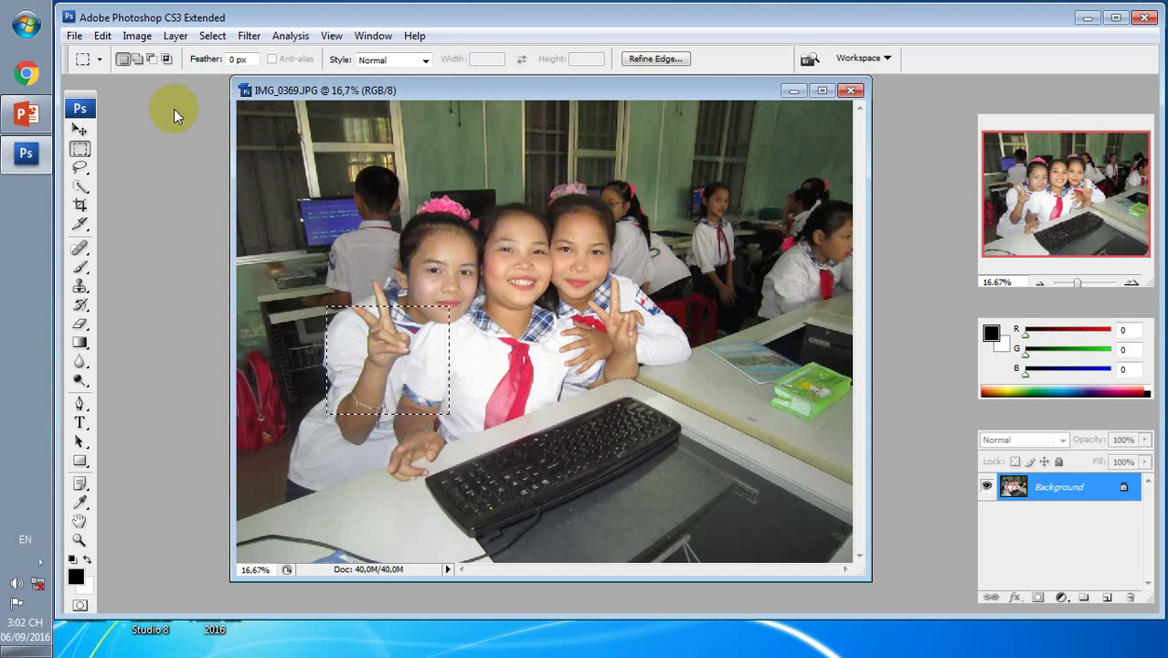
{"action": "left_click", "coordinate": [110, 35]}
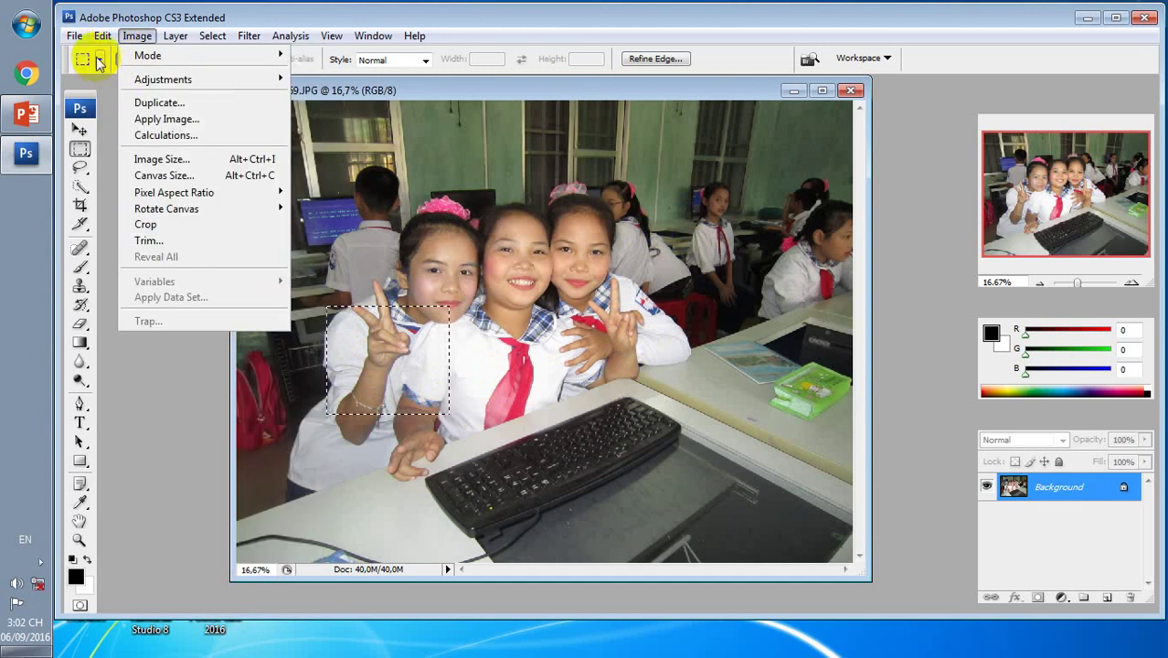
{"action": "left_click", "coordinate": [82, 89]}
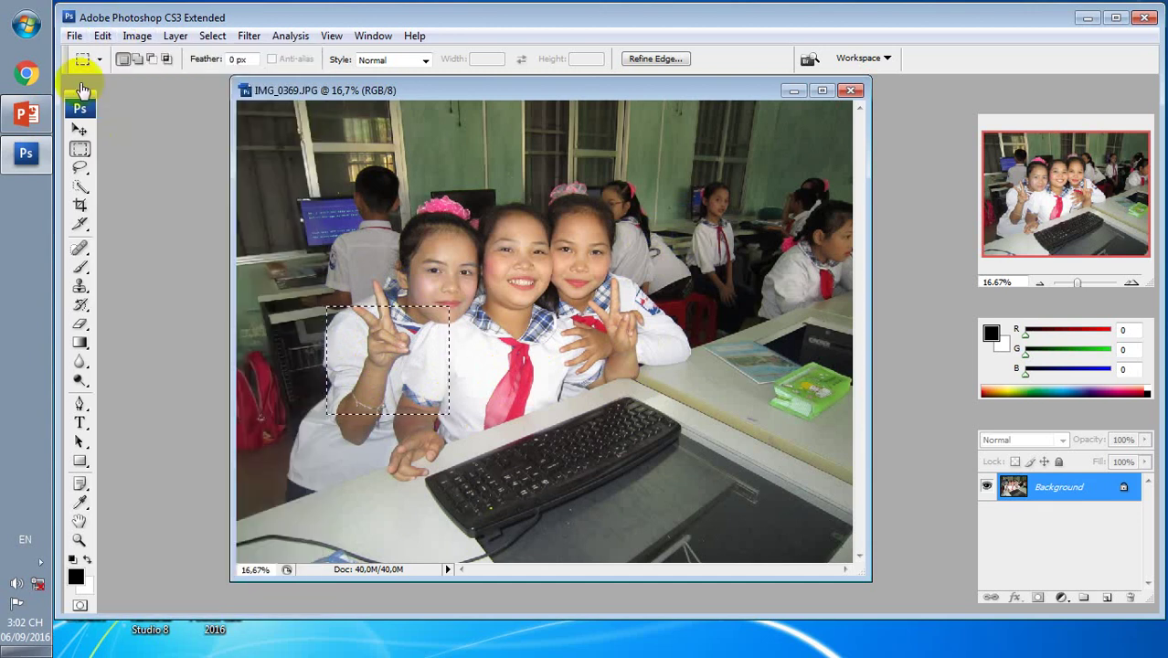
Create a clipboard-sized document named 1 and close it
{"action": "left_click", "coordinate": [74, 35]}
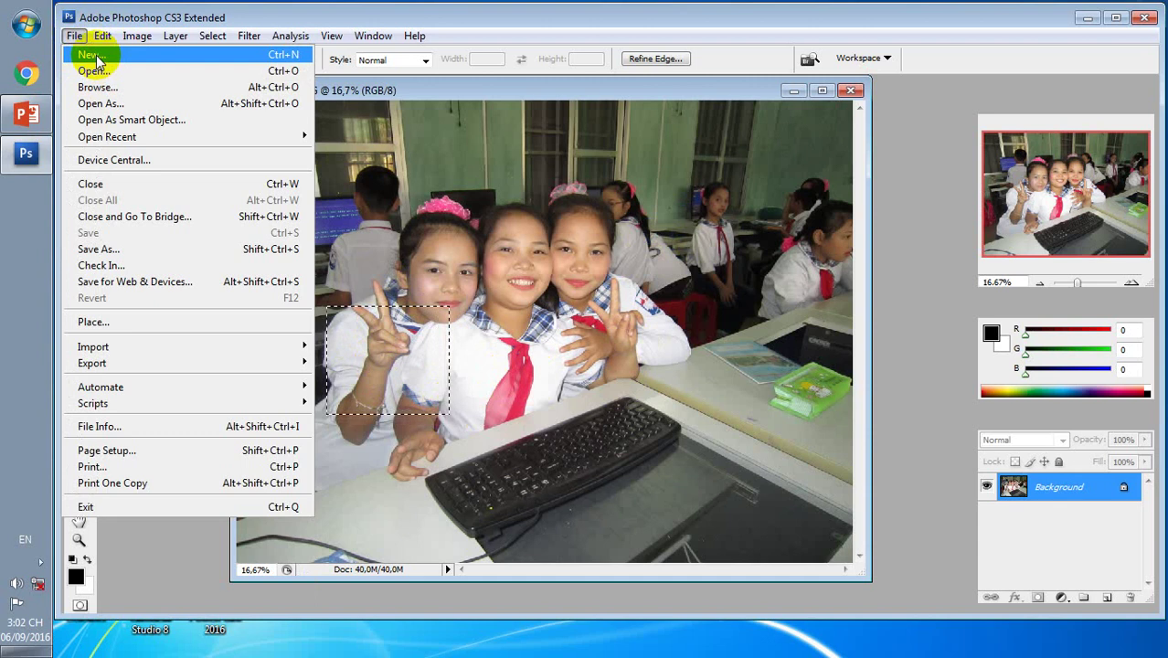
{"action": "left_click", "coordinate": [92, 55]}
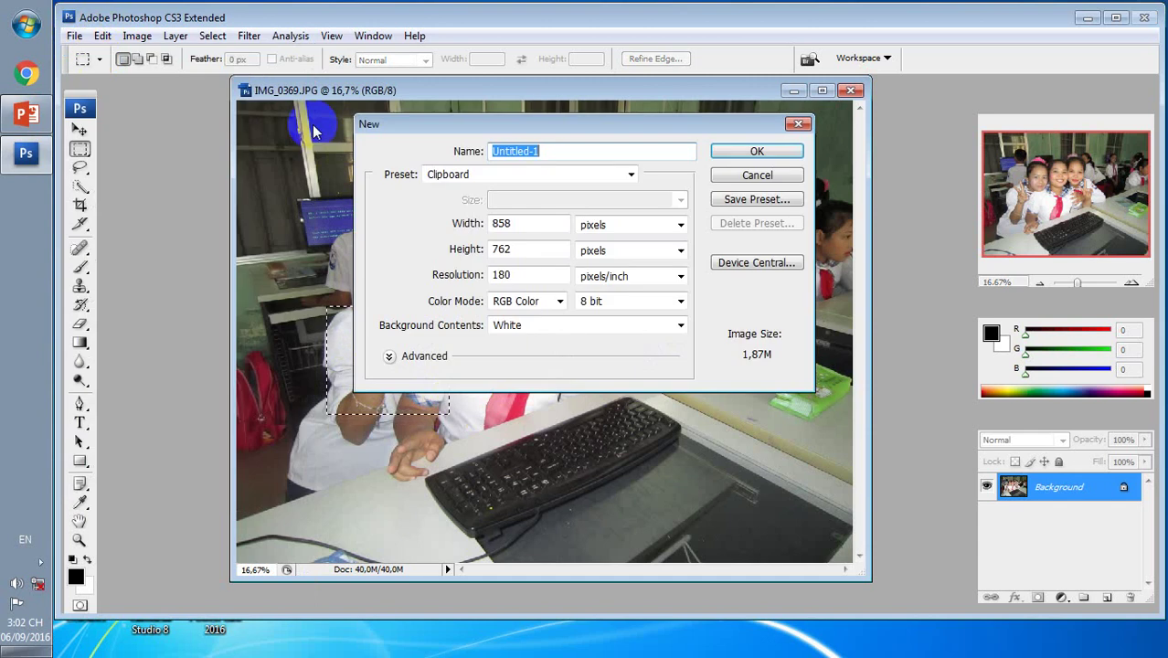
{"action": "type", "text": "1"}
{"action": "left_click", "coordinate": [739, 153]}
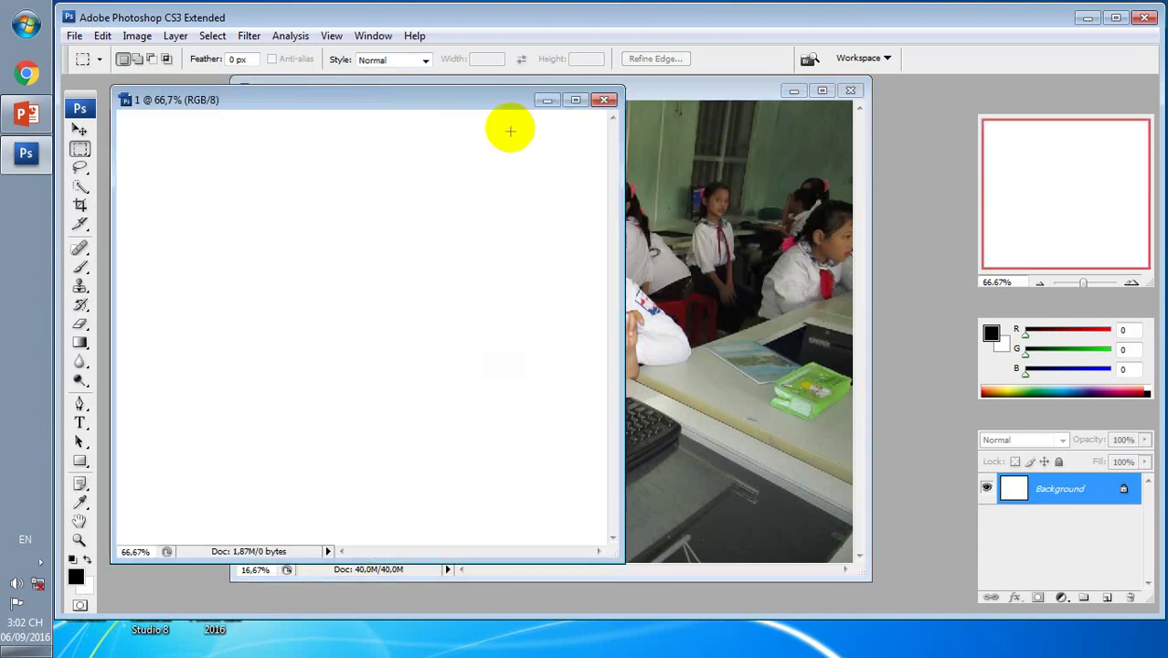
{"action": "left_click", "coordinate": [605, 103]}
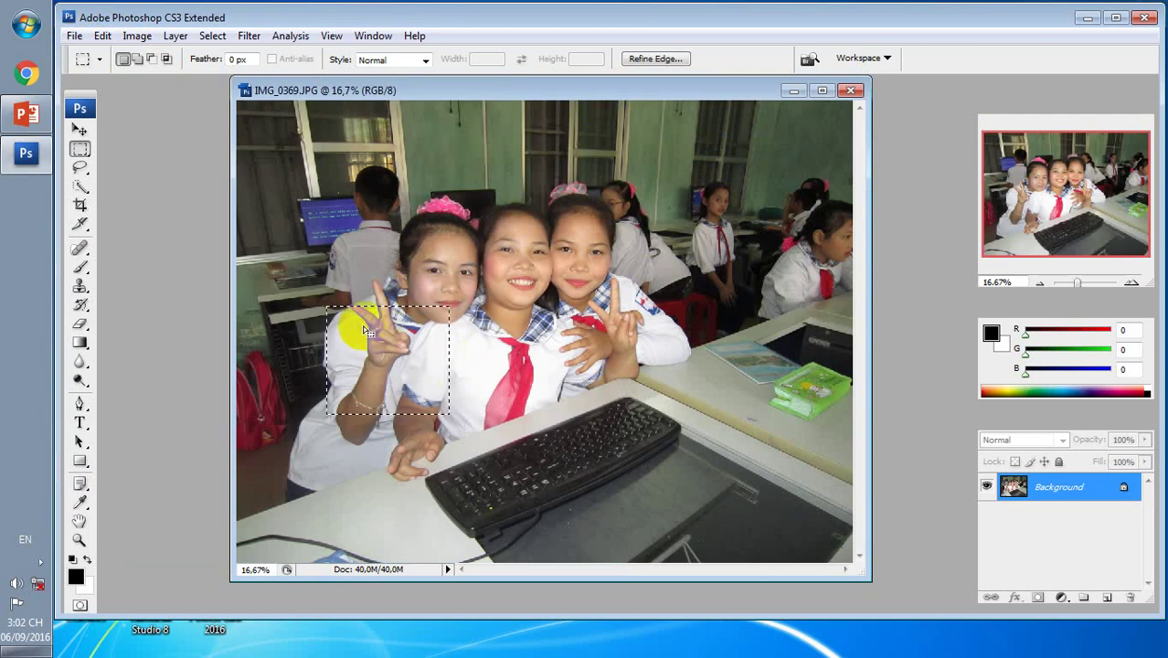
Close the IMG_0369 photo, minimise Photoshop and select the traffic sign image on the desktop
{"action": "left_click", "coordinate": [849, 92]}
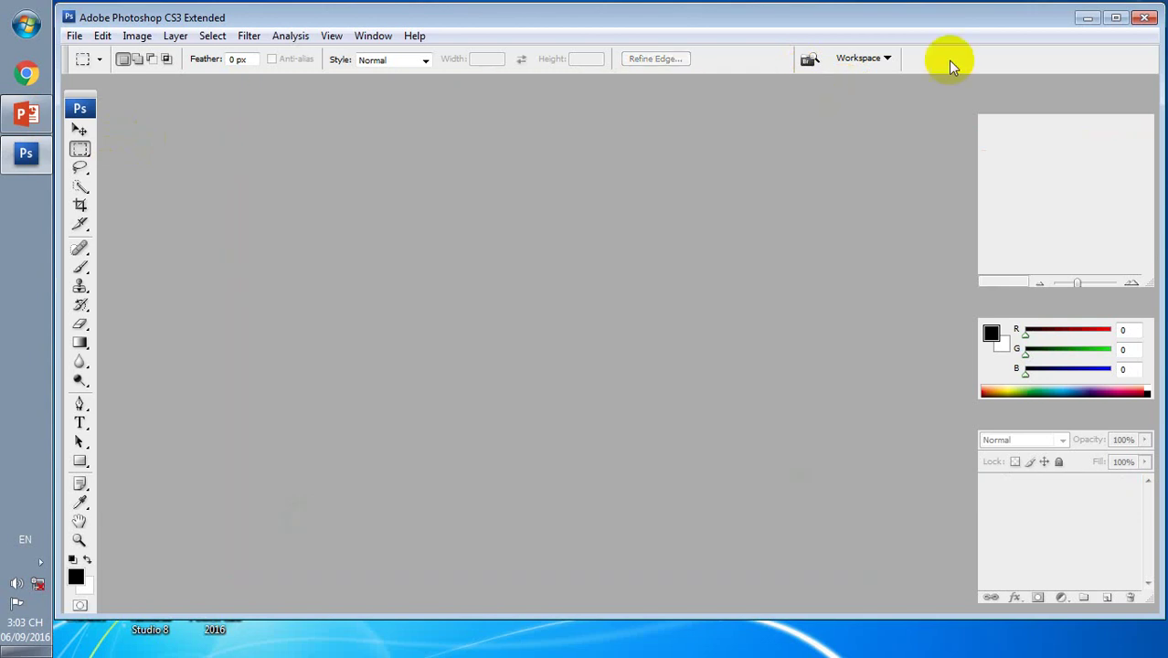
{"action": "left_click", "coordinate": [1087, 23]}
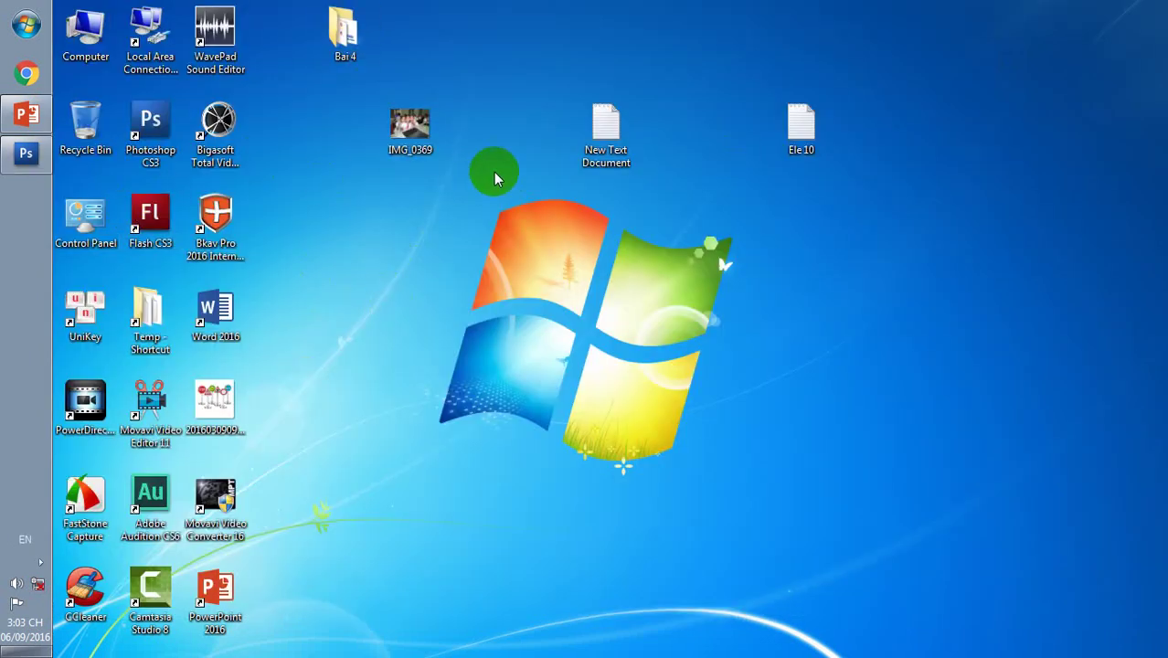
{"action": "left_click", "coordinate": [218, 401]}
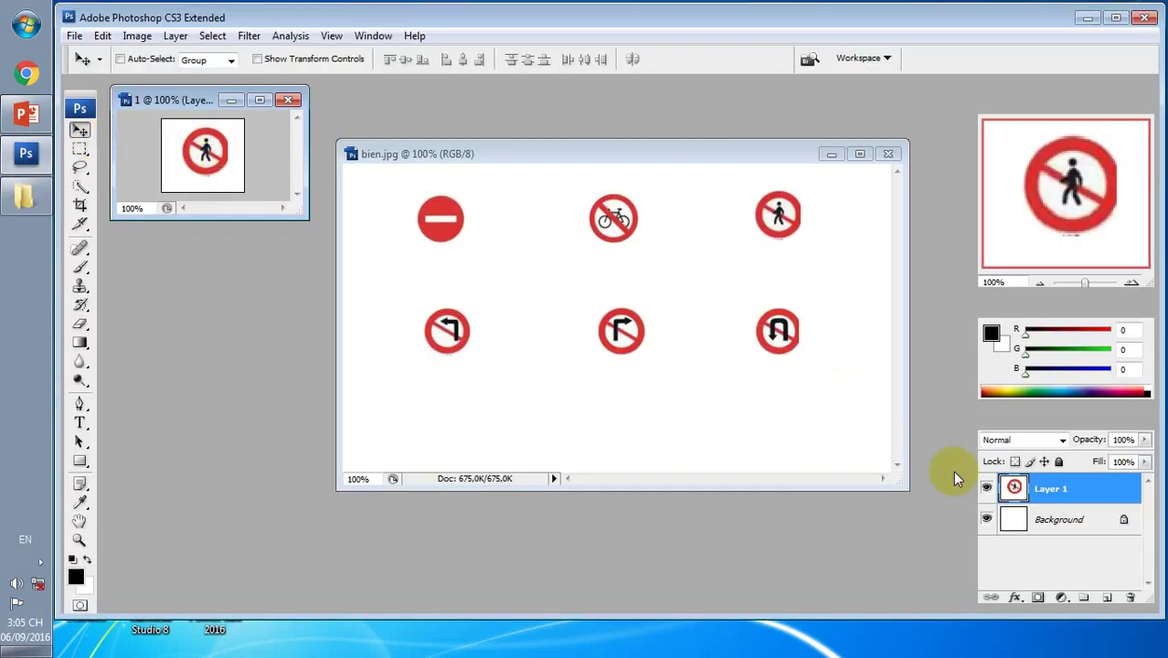
Delete Layer 1 from document 1 and copy the no-right-turn sign from bien.jpg into it using a rectangular selection
{"action": "left_click", "coordinate": [1132, 596]}
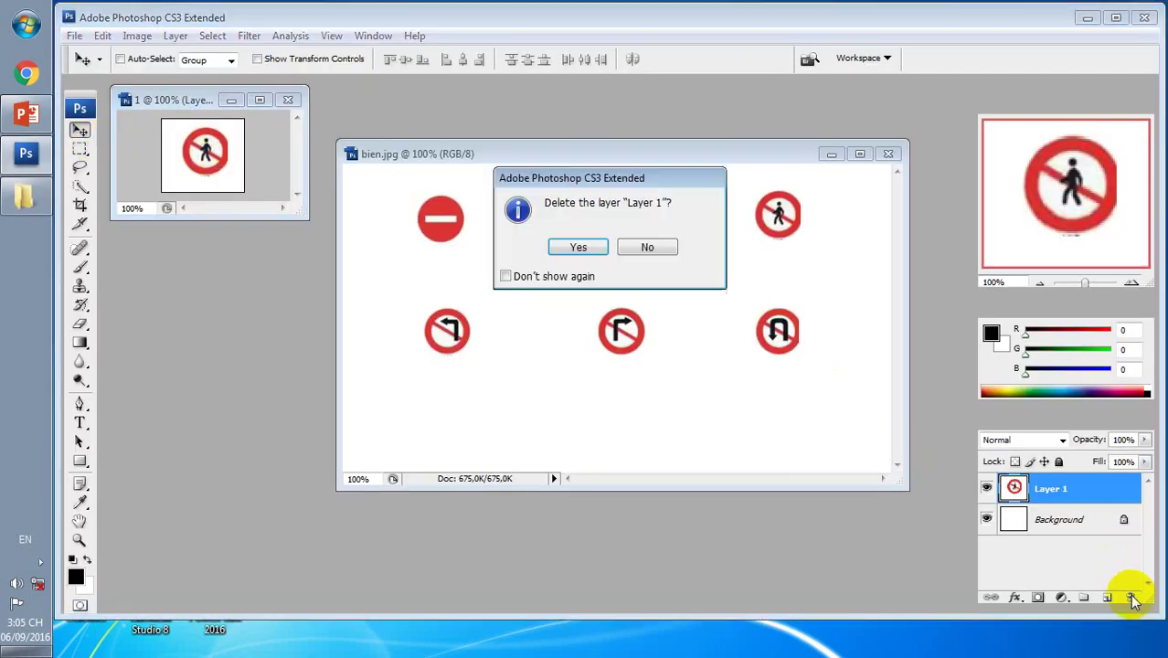
{"action": "left_click", "coordinate": [589, 248]}
{"action": "left_click", "coordinate": [80, 149]}
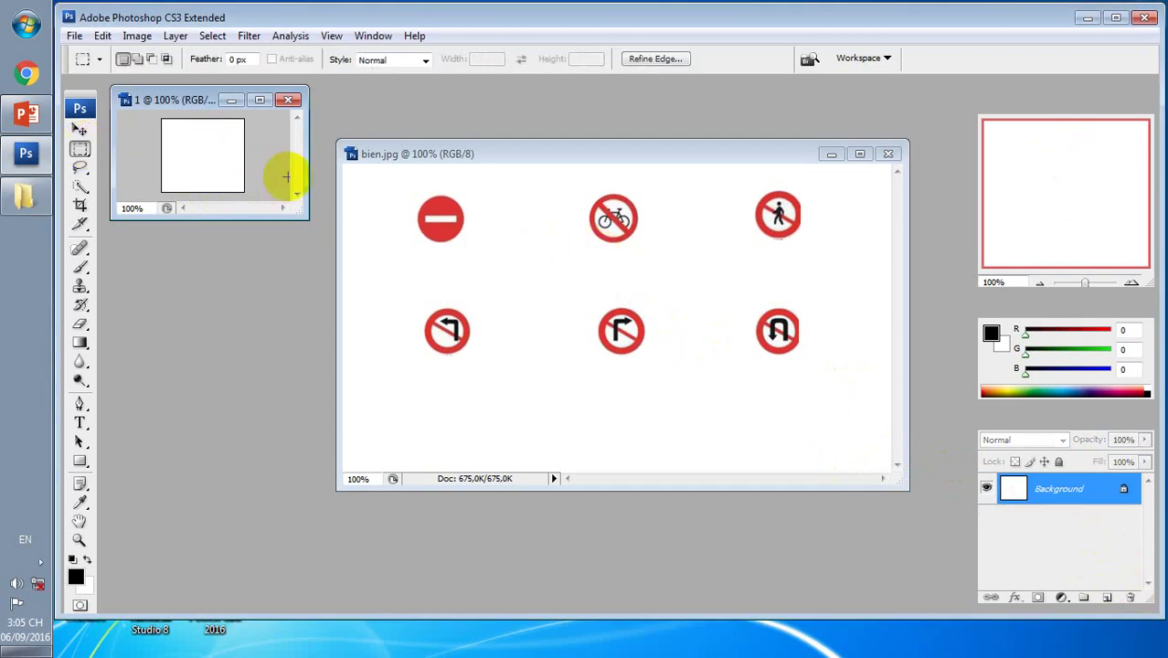
{"action": "left_click", "coordinate": [778, 215]}
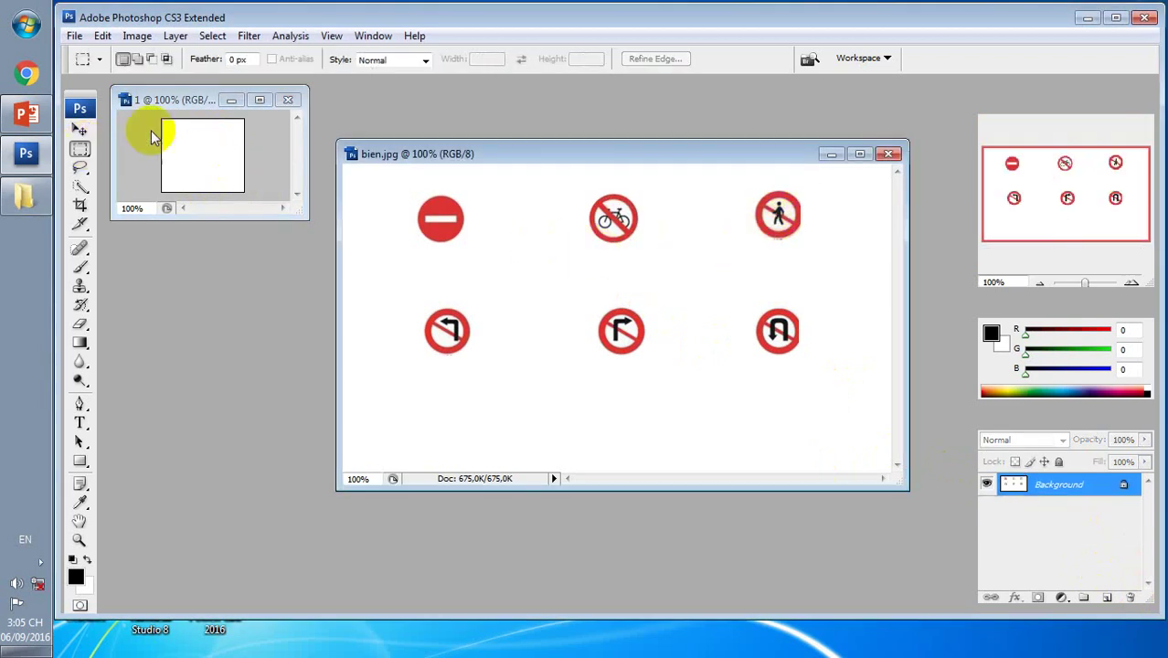
{"action": "left_click", "coordinate": [755, 238]}
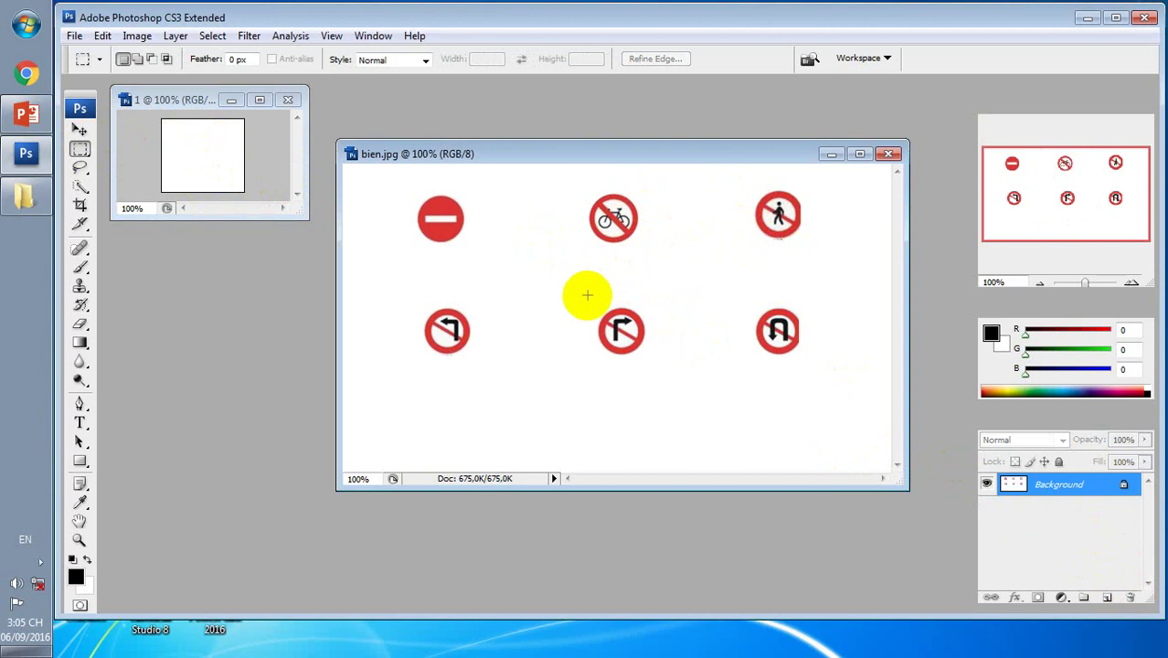
{"action": "left_click_drag", "start_coordinate": [585, 306], "coordinate": [647, 336]}
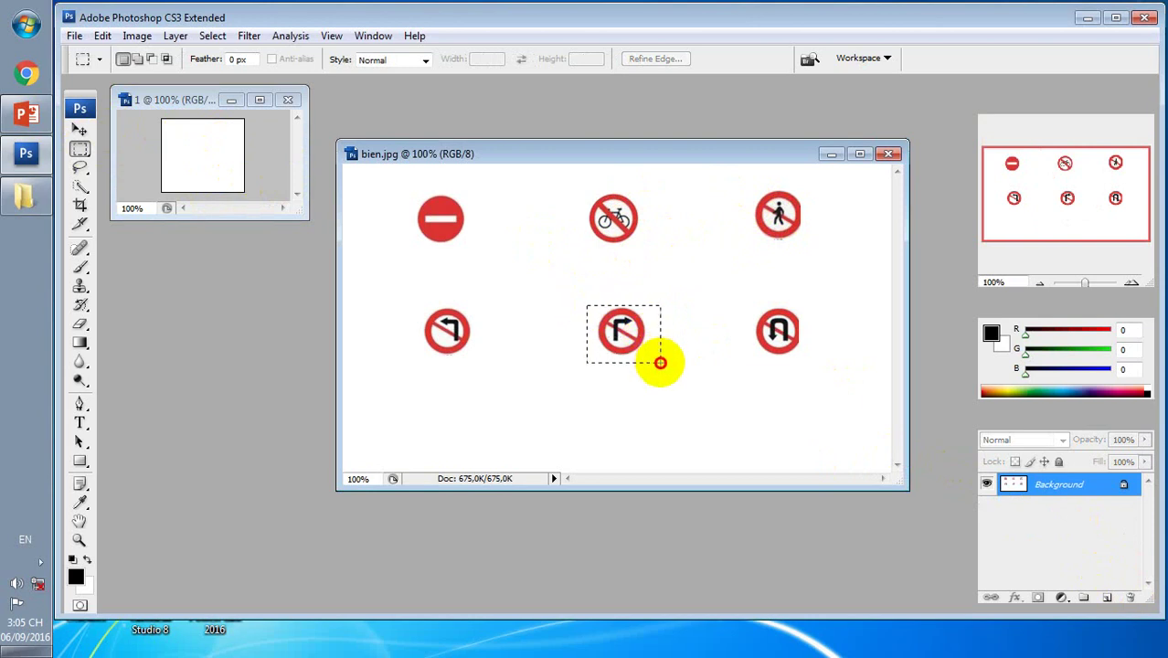
{"action": "left_click", "coordinate": [80, 128]}
{"action": "left_click_drag", "start_coordinate": [636, 307], "coordinate": [218, 157]}
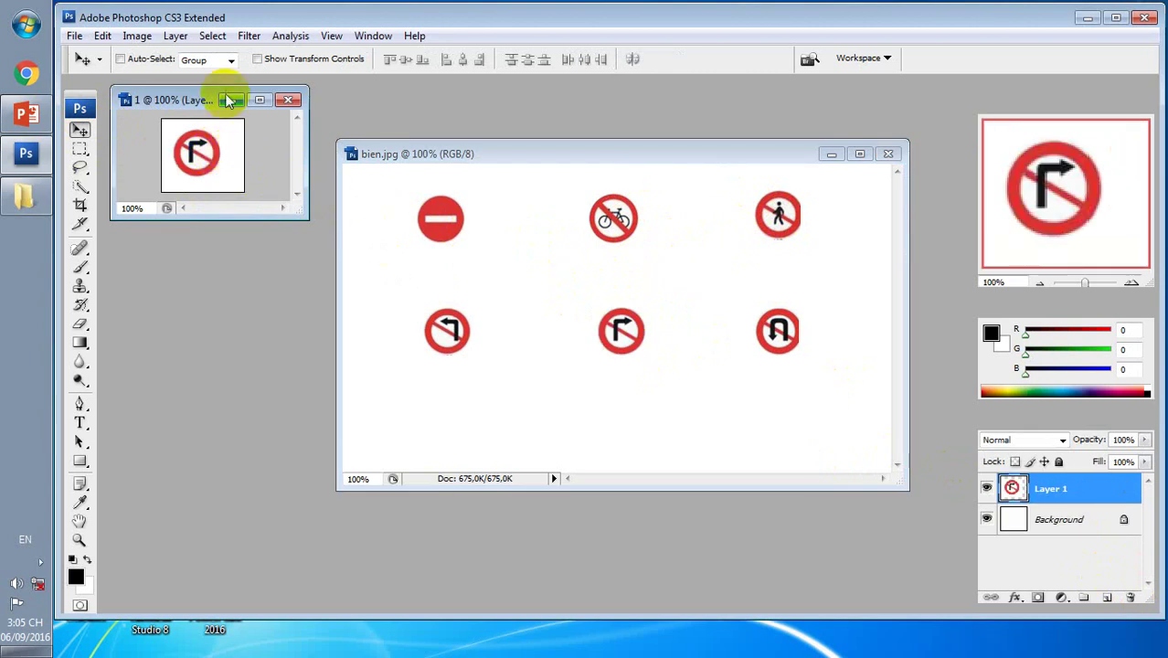
Save the no-right-turn sign as a JPEG named 4 in the Bai 4 folder
{"action": "left_click", "coordinate": [75, 36]}
{"action": "left_click", "coordinate": [108, 233]}
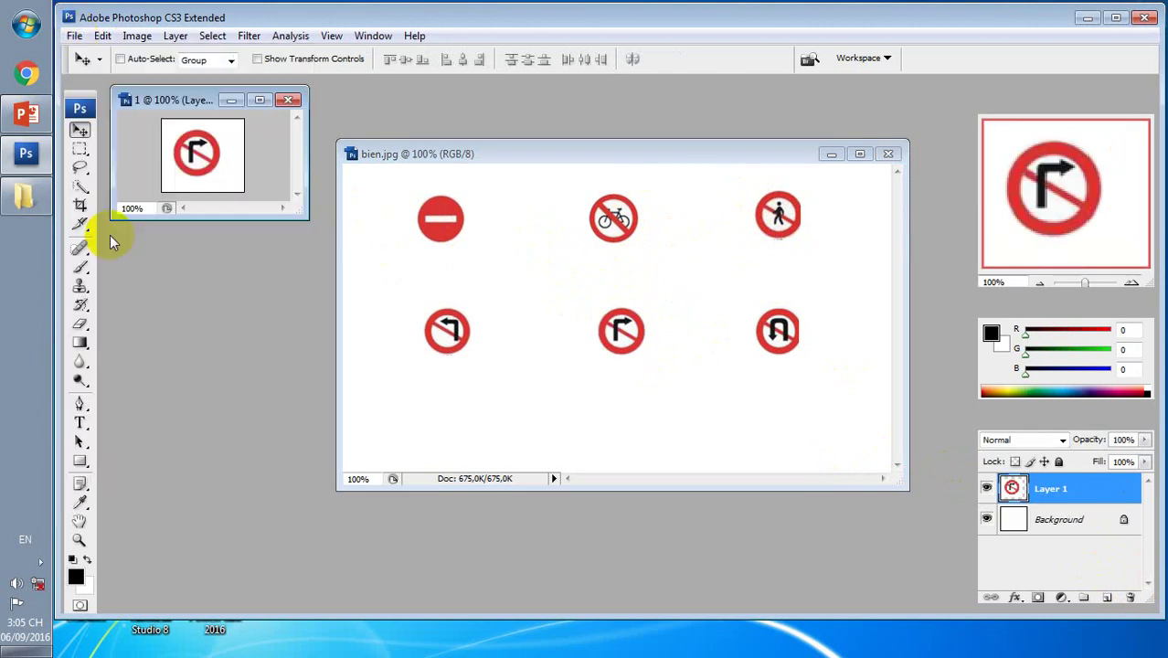
{"action": "left_click", "coordinate": [681, 370]}
{"action": "left_click", "coordinate": [620, 463]}
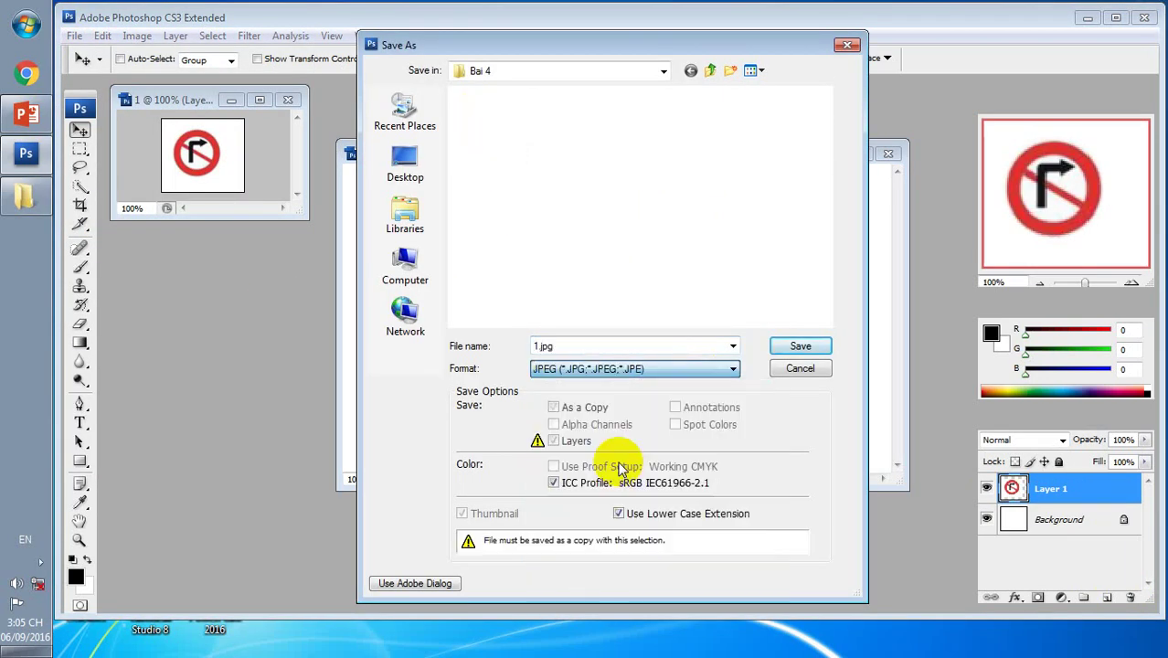
{"action": "type", "text": "4"}
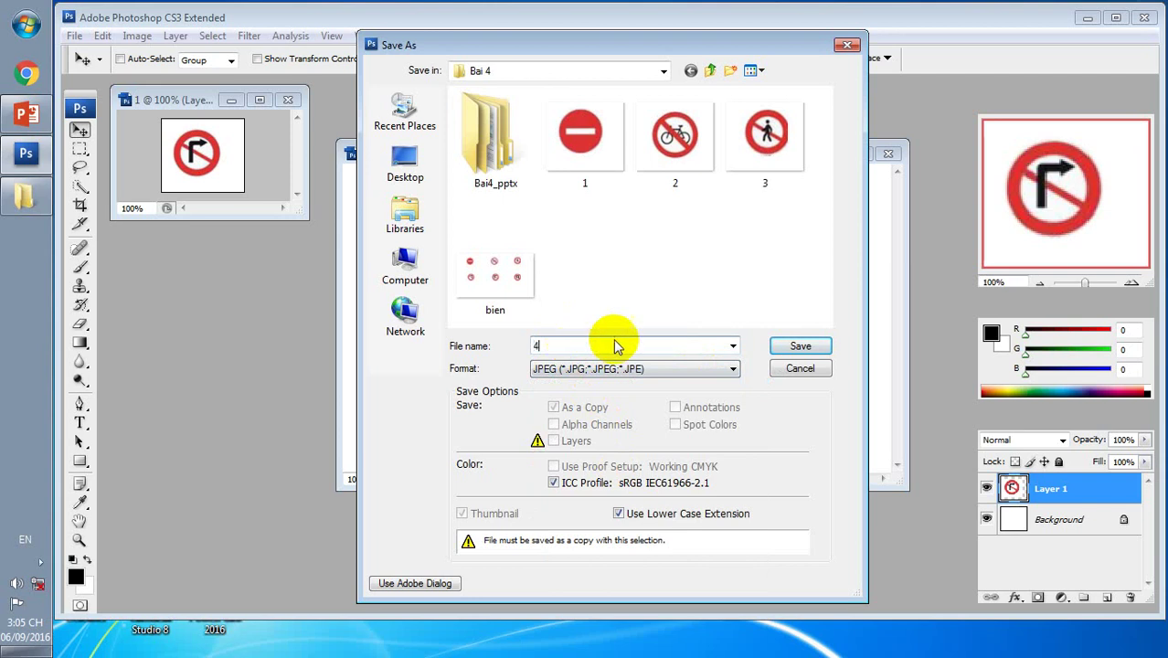
{"action": "left_click", "coordinate": [801, 348]}
{"action": "left_click", "coordinate": [697, 160]}
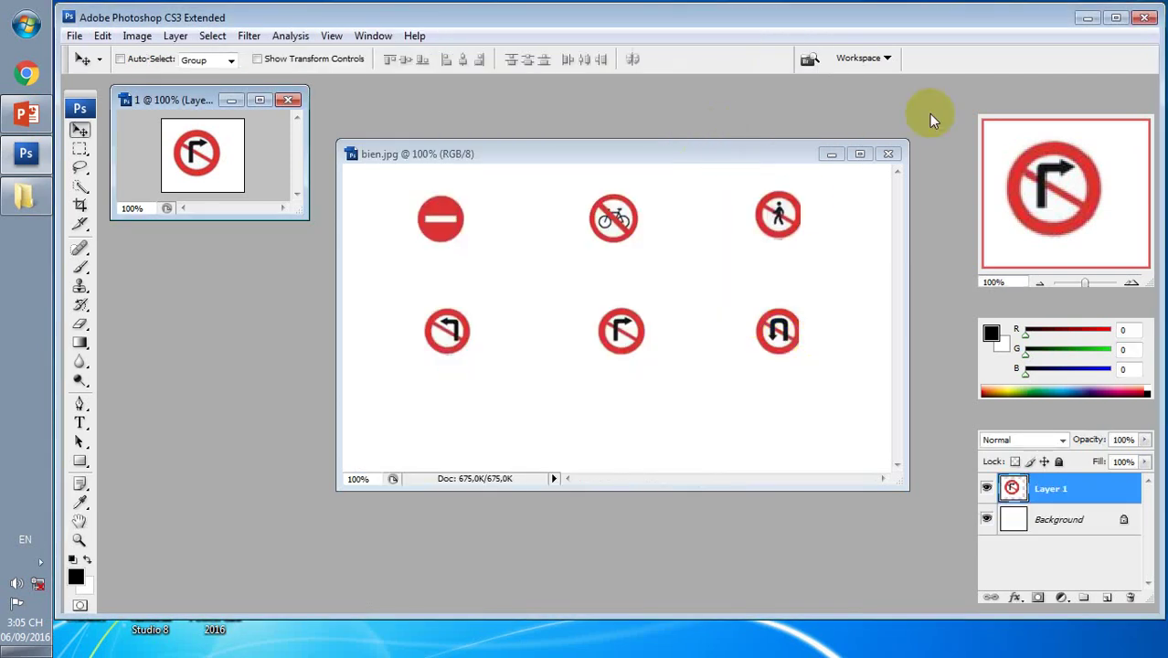
Exit Photoshop without saving changes to the open documents
{"action": "left_click", "coordinate": [1144, 19]}
{"action": "left_click", "coordinate": [663, 255]}
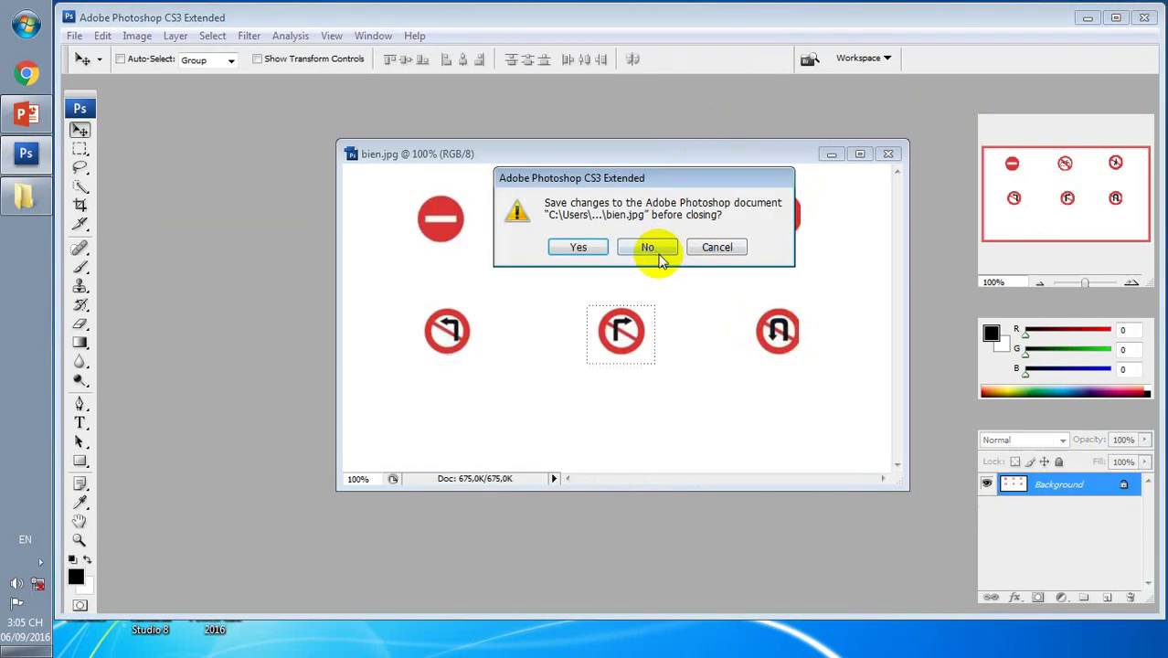
{"action": "left_click", "coordinate": [648, 249]}
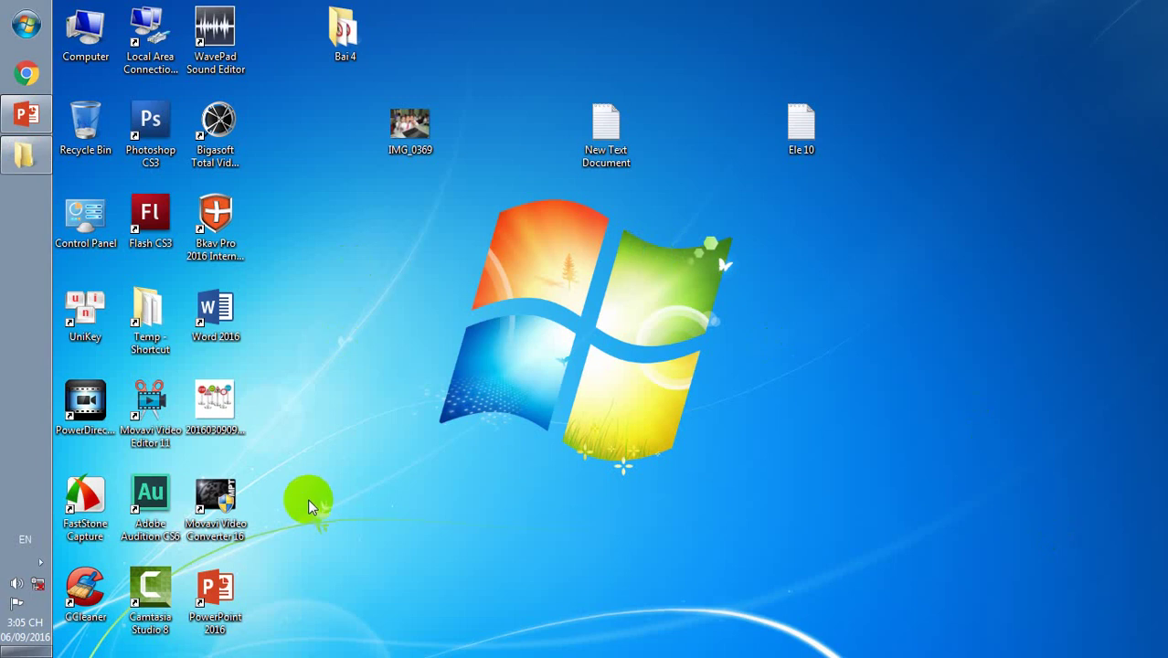
Switch to PowerPoint and create a new graded Drag Drop question in the Adobe Presenter Quiz Manager
{"action": "left_click", "coordinate": [22, 117]}
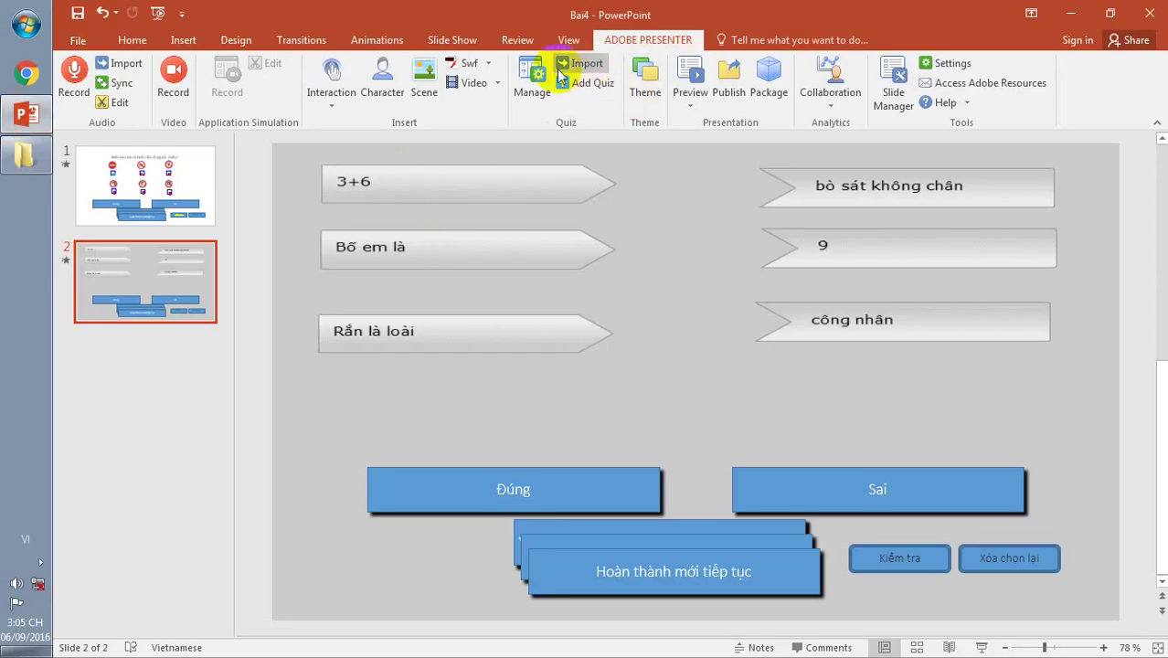
{"action": "left_click", "coordinate": [532, 87]}
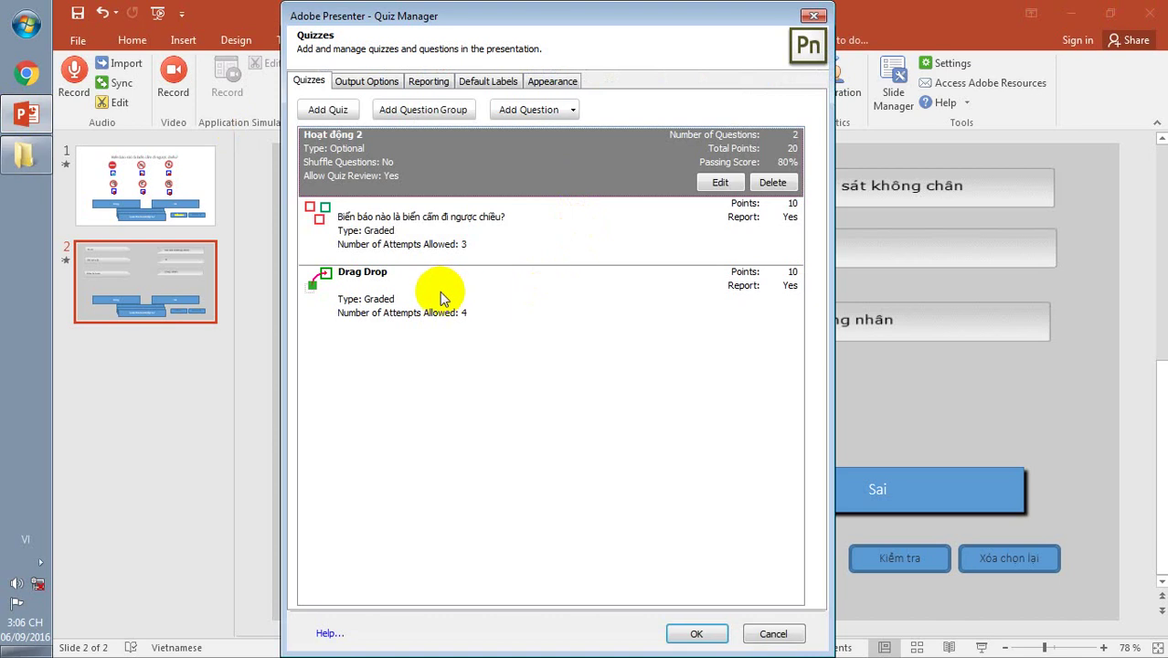
{"action": "left_click", "coordinate": [530, 110]}
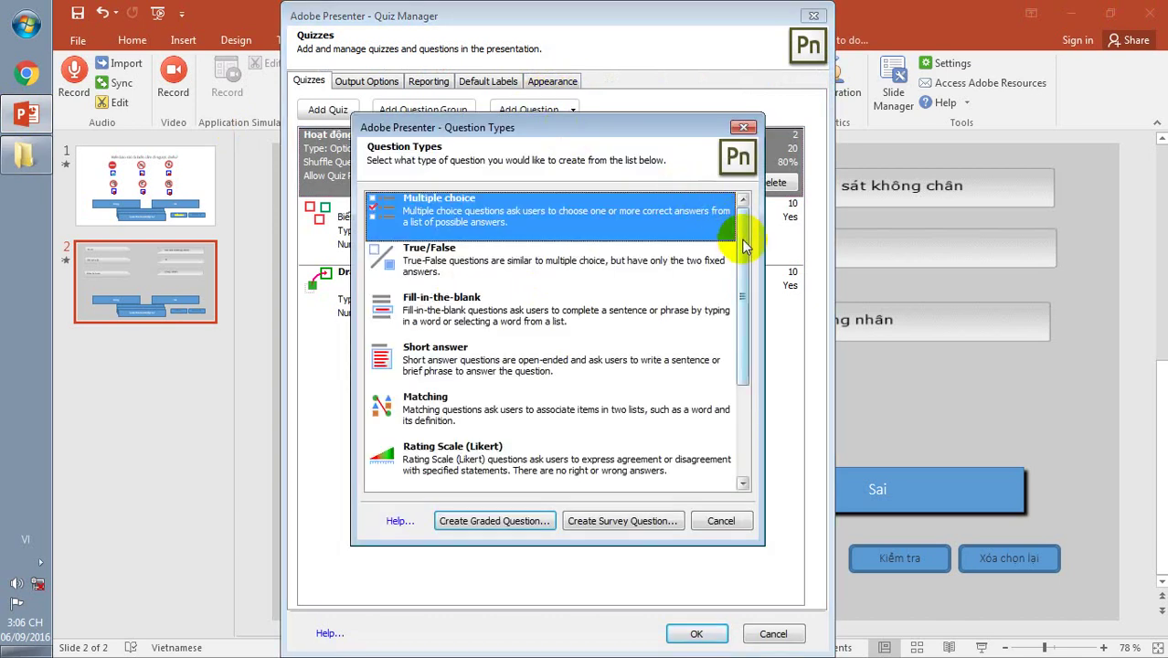
{"action": "left_click_drag", "start_coordinate": [748, 243], "coordinate": [749, 352]}
{"action": "left_click", "coordinate": [461, 457]}
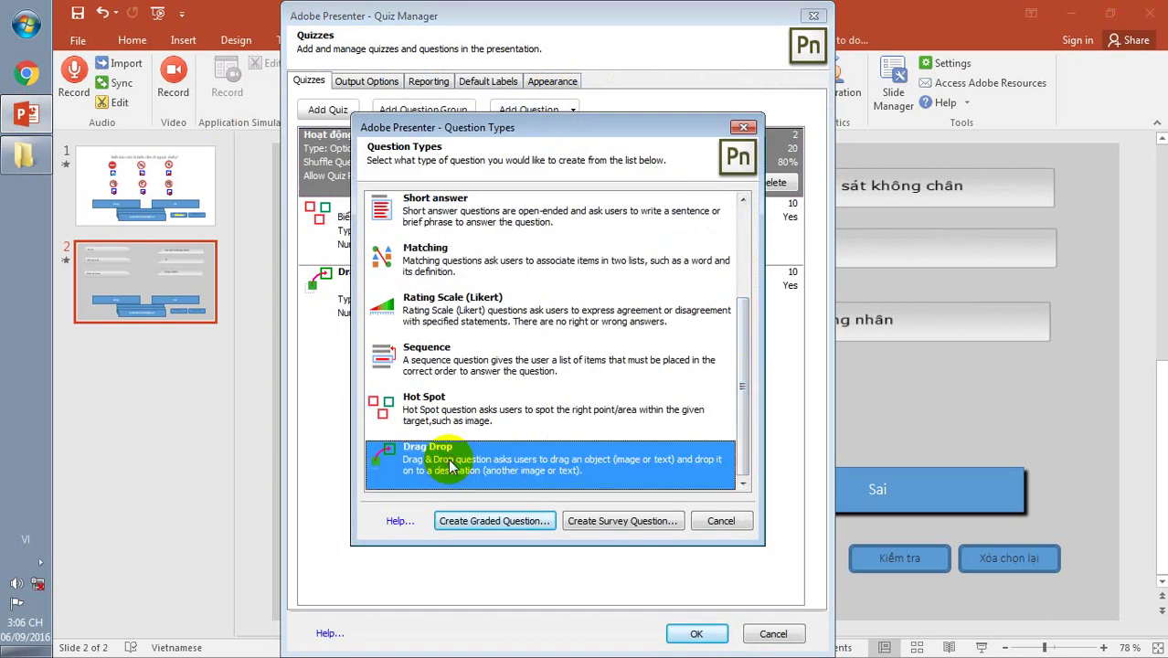
{"action": "left_click", "coordinate": [494, 521]}
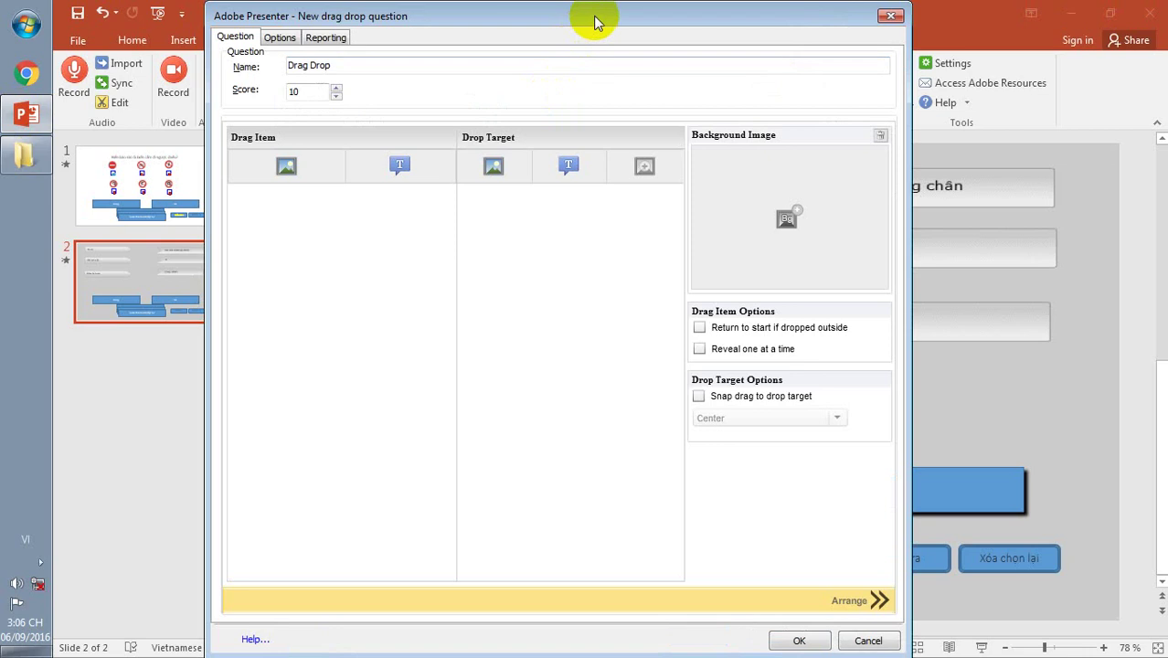
Add image 1, the no-entry sign, from the Bai 4 folder on the desktop as a drag item
{"action": "left_click_drag", "start_coordinate": [594, 20], "coordinate": [687, 20]}
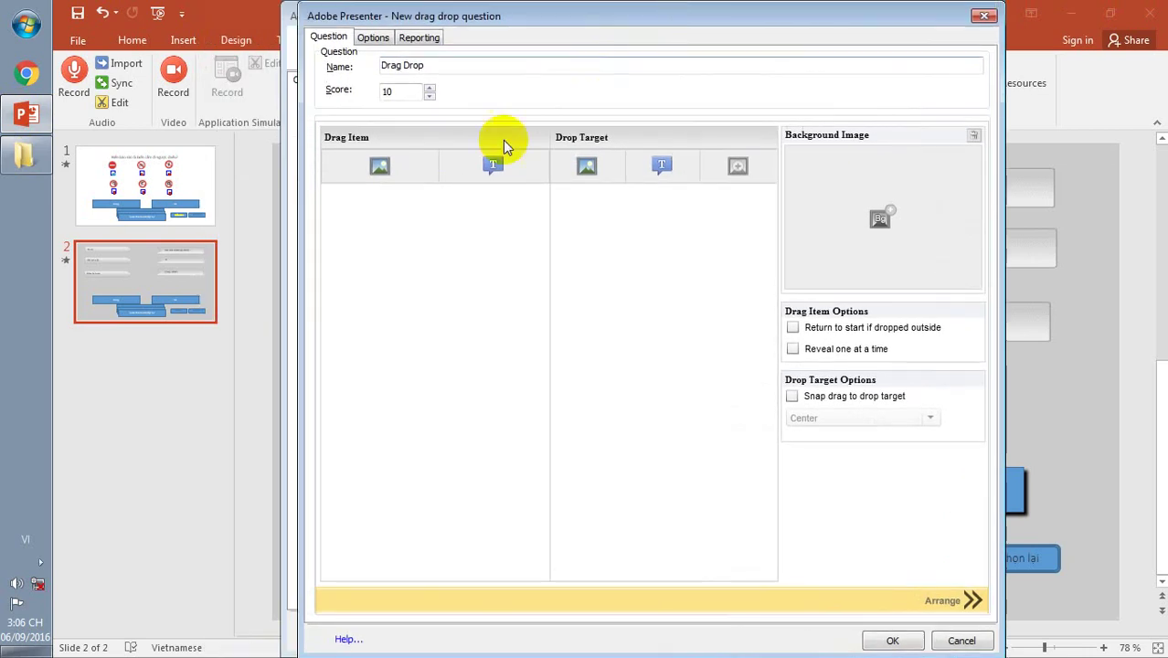
{"action": "left_click", "coordinate": [368, 177]}
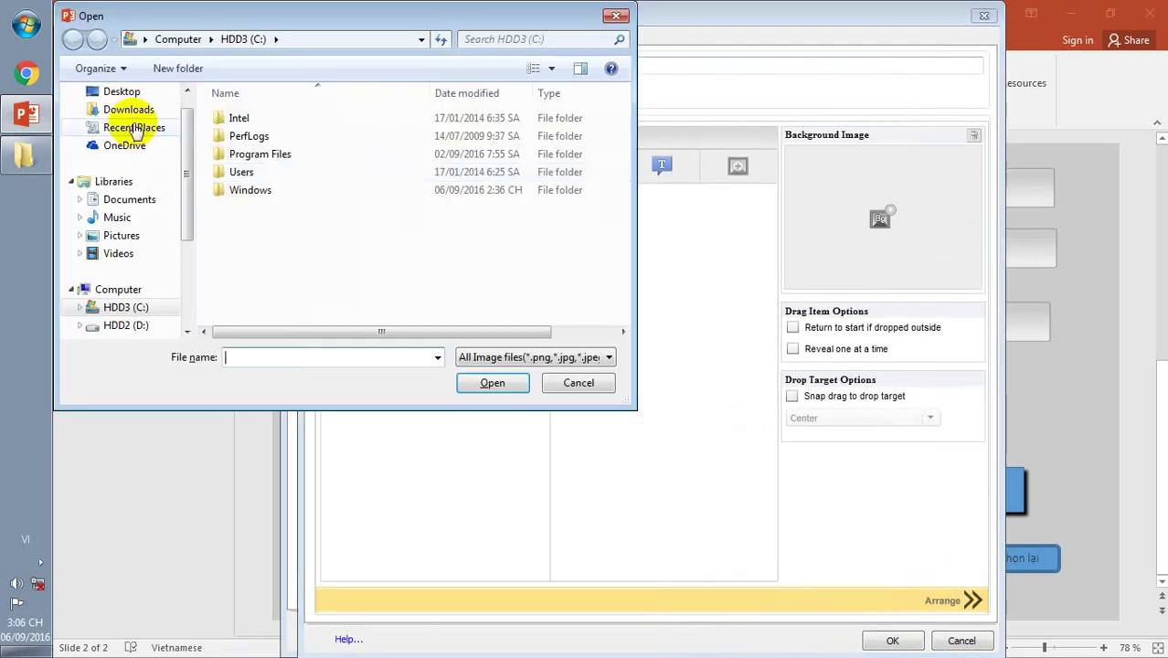
{"action": "left_click", "coordinate": [117, 92]}
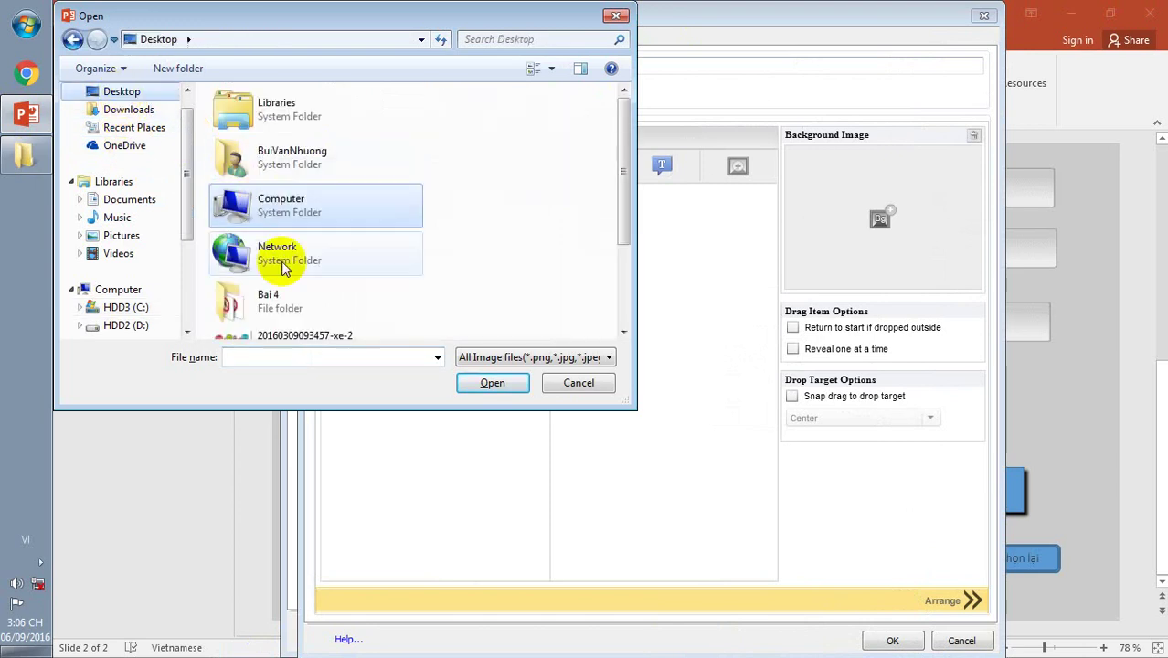
{"action": "double_click", "coordinate": [269, 301]}
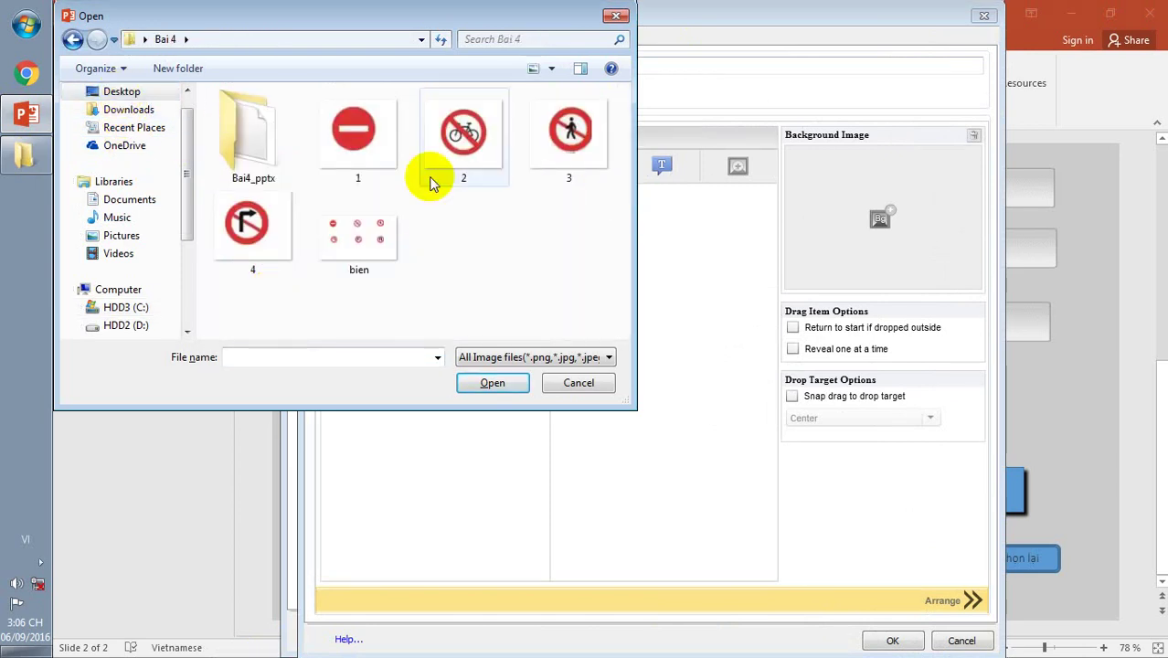
{"action": "left_click", "coordinate": [365, 153]}
{"action": "left_click", "coordinate": [490, 382]}
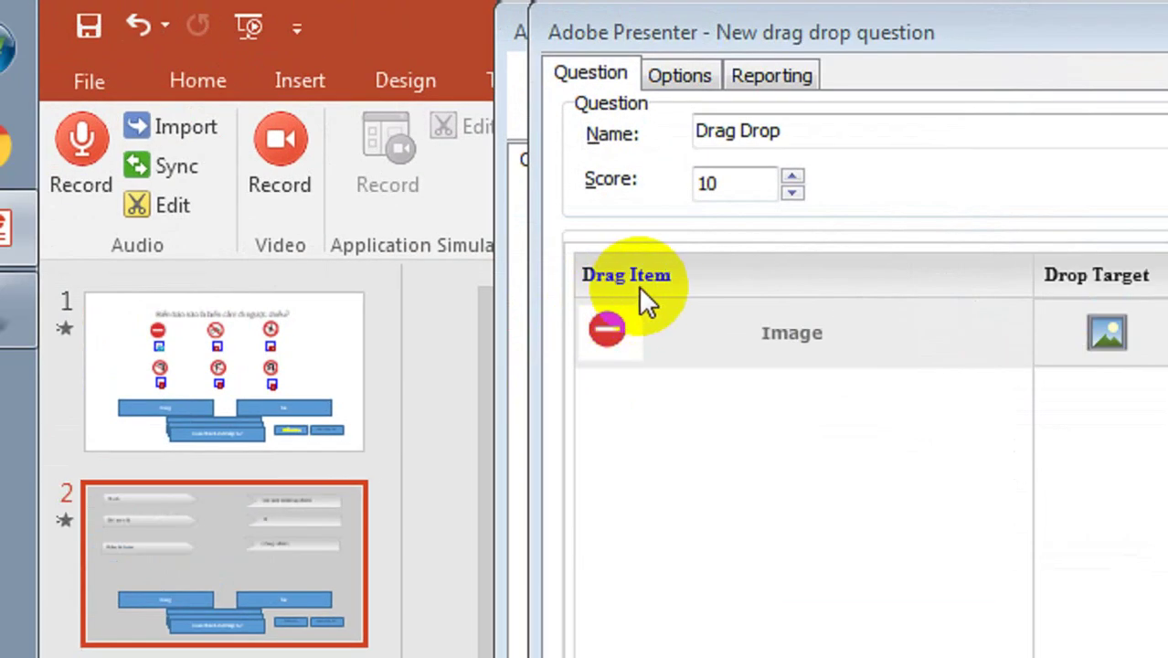
Add image 2, the no-bicycles sign, from the desktop's Bai 4 folder as the drop target for the no-entry sign
{"action": "left_click", "coordinate": [1127, 342]}
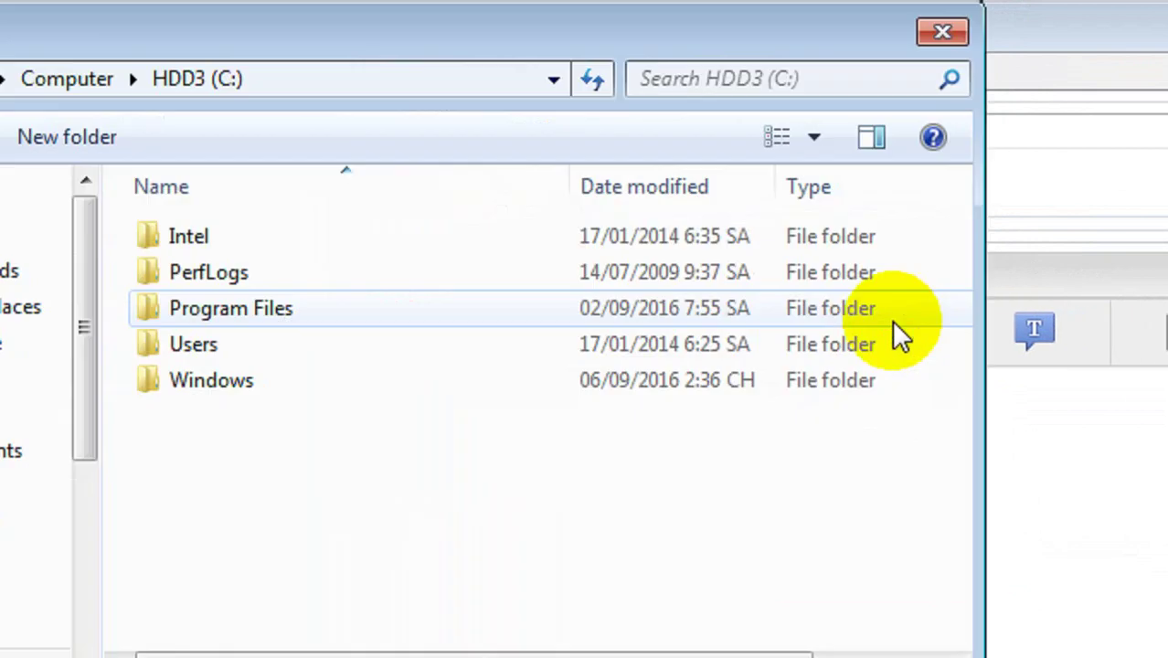
{"action": "left_click", "coordinate": [229, 240]}
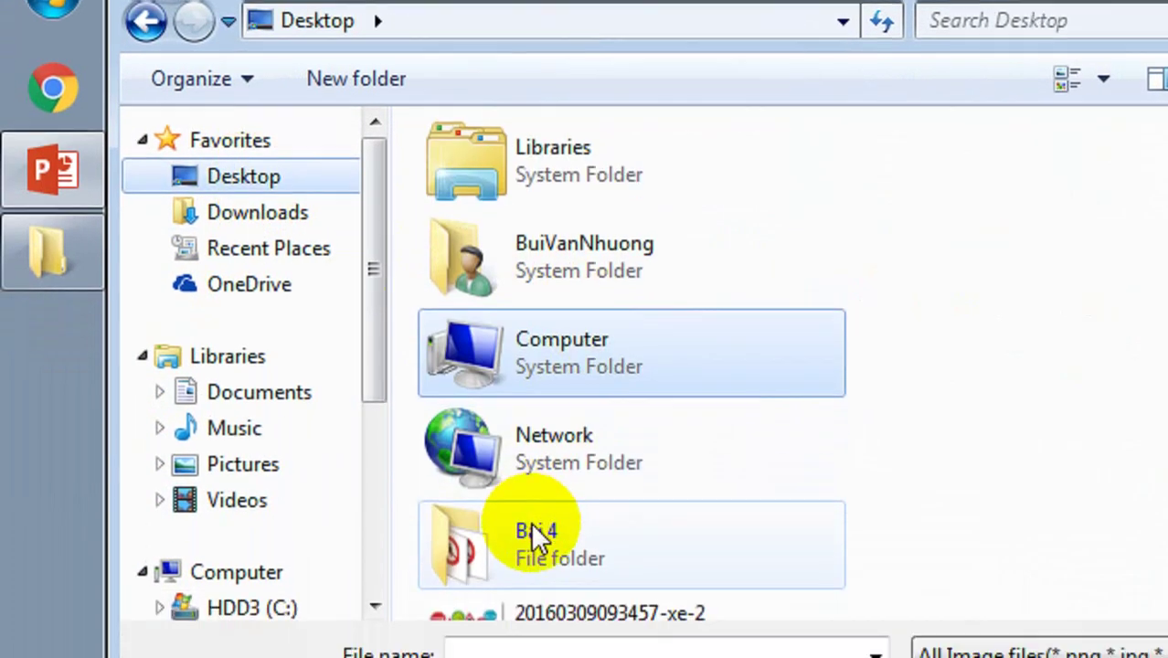
{"action": "double_click", "coordinate": [535, 598]}
{"action": "left_click", "coordinate": [902, 224]}
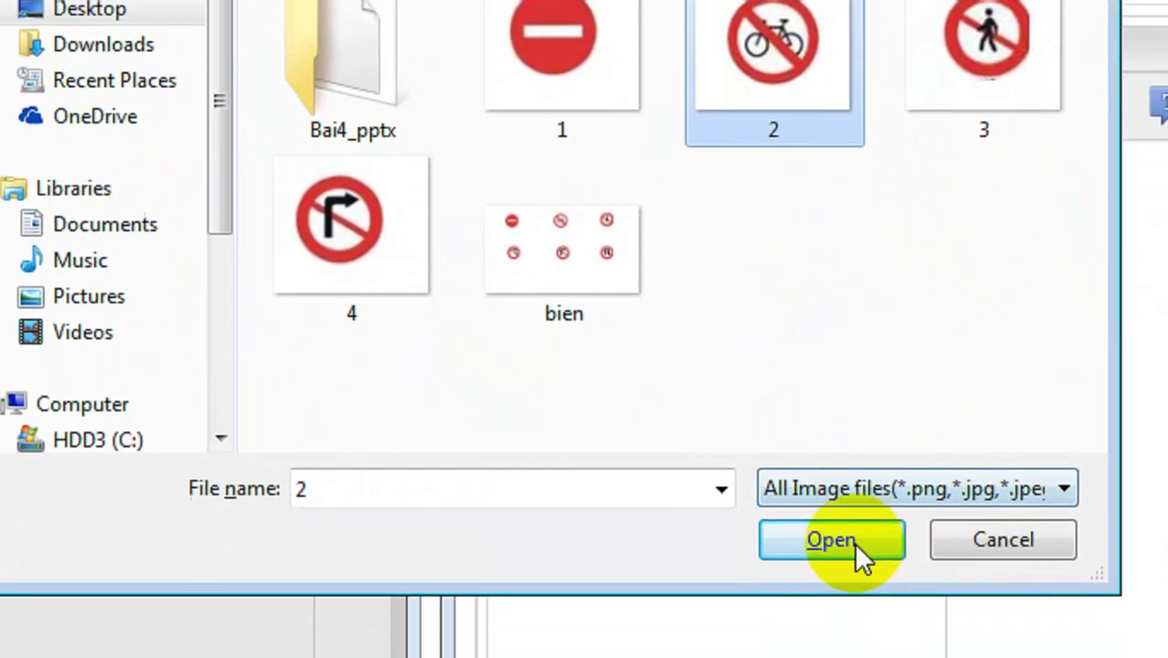
{"action": "left_click", "coordinate": [856, 550]}
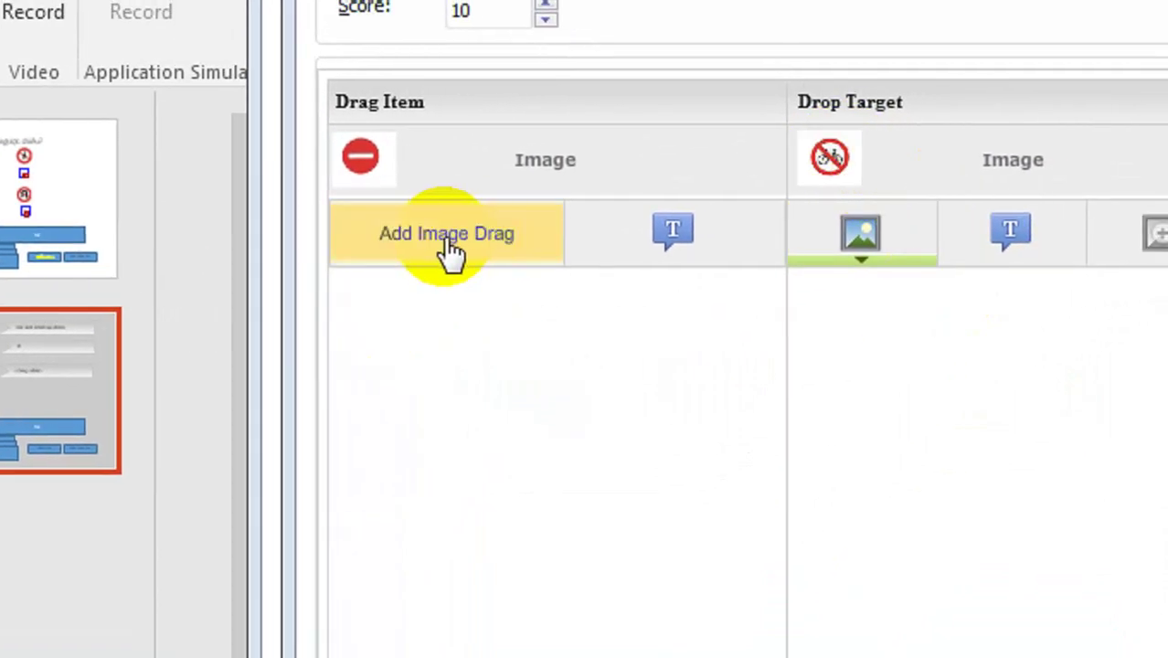
Add image 3, the no-pedestrians sign, from the desktop's Bai 4 folder as the second drag item
{"action": "left_click", "coordinate": [451, 254]}
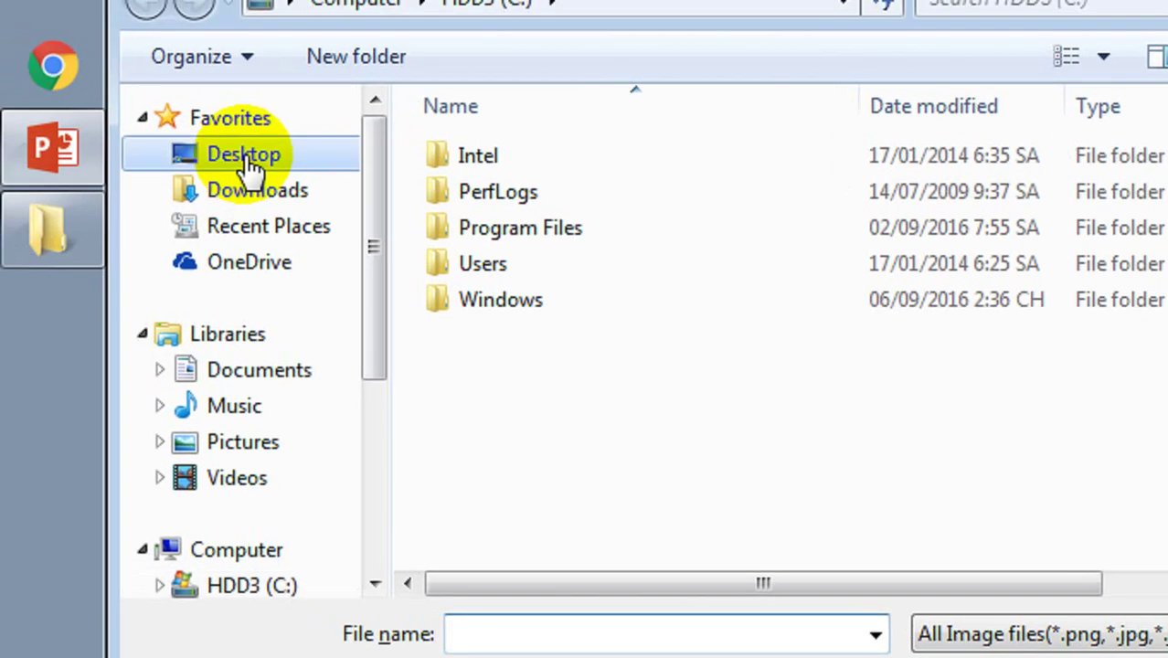
{"action": "left_click", "coordinate": [249, 162]}
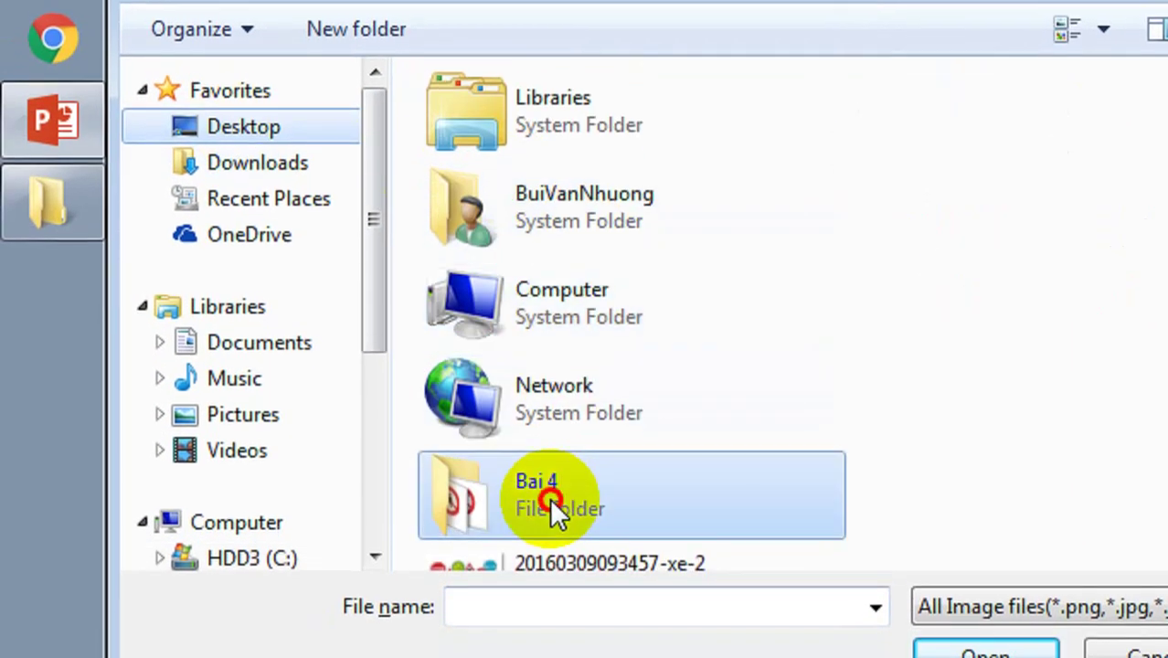
{"action": "double_click", "coordinate": [553, 516]}
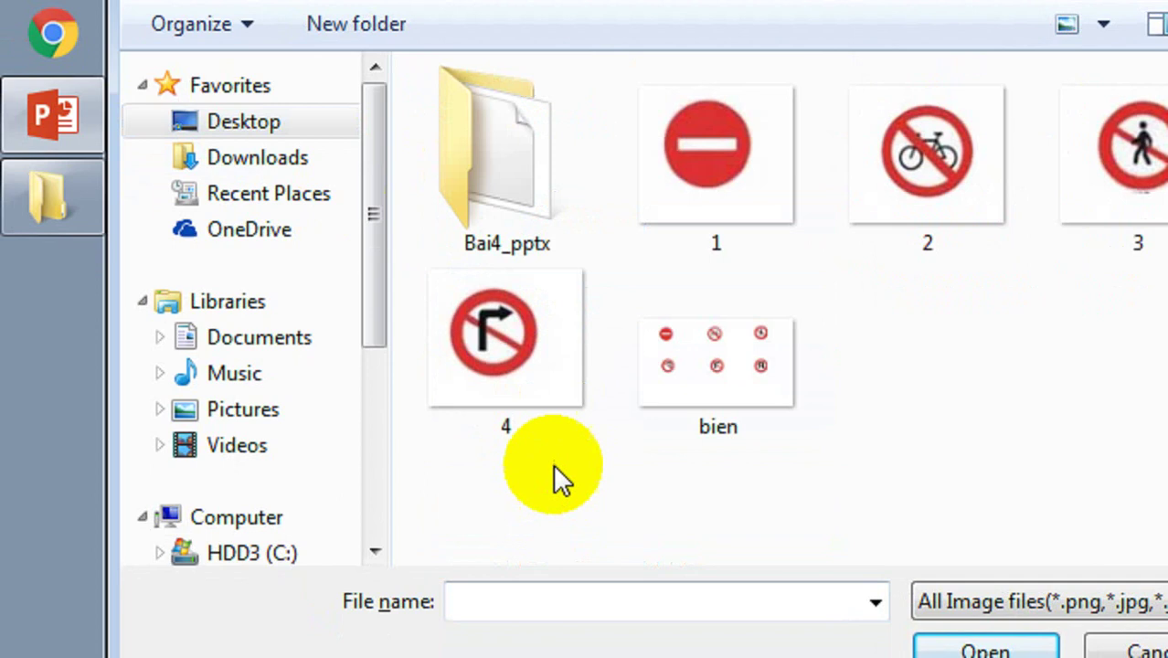
{"action": "left_click", "coordinate": [1111, 175]}
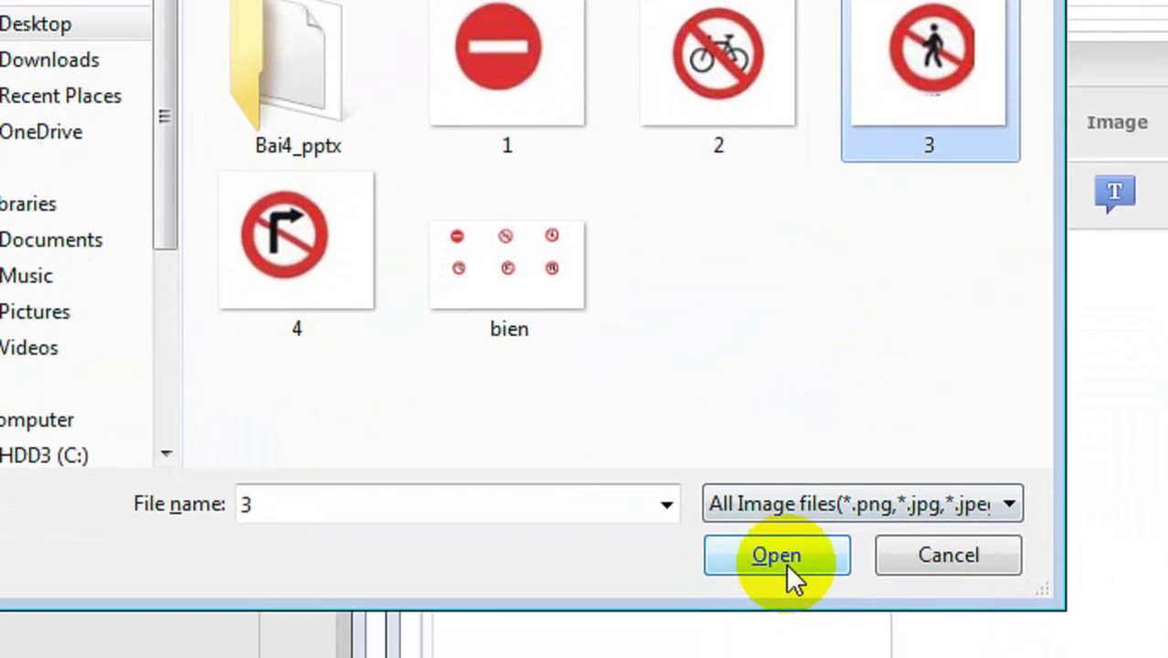
{"action": "left_click", "coordinate": [776, 653]}
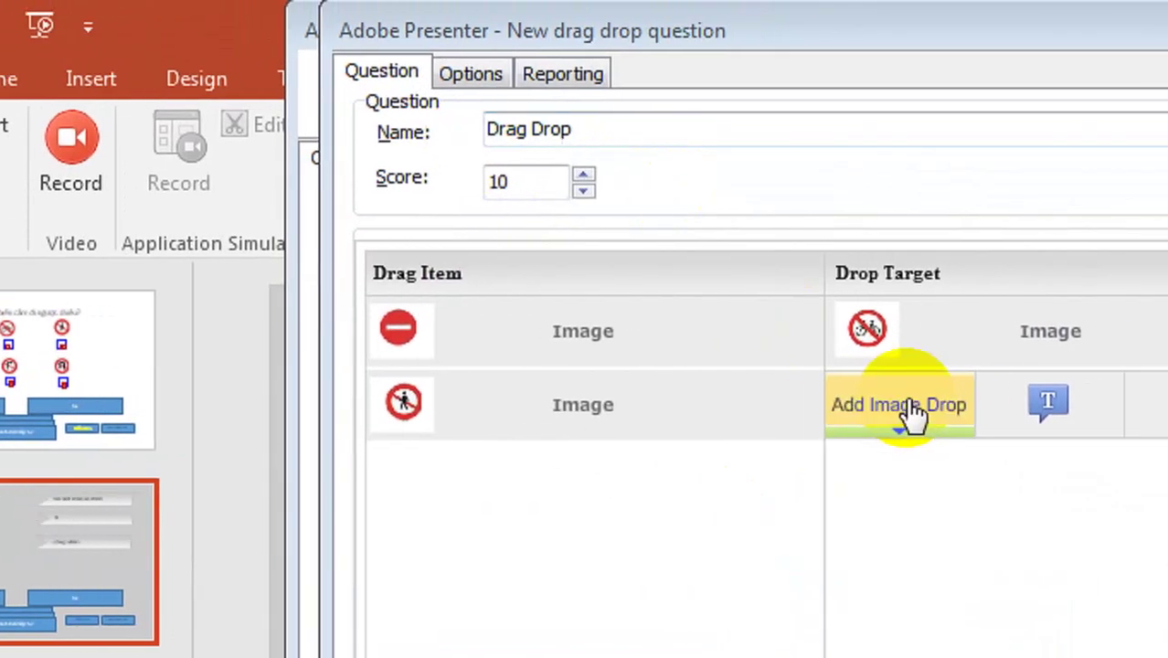
Add image 4, the no-right-turn sign, from the Bai 4 folder as the drop target for the no-pedestrians sign
{"action": "left_click", "coordinate": [966, 407]}
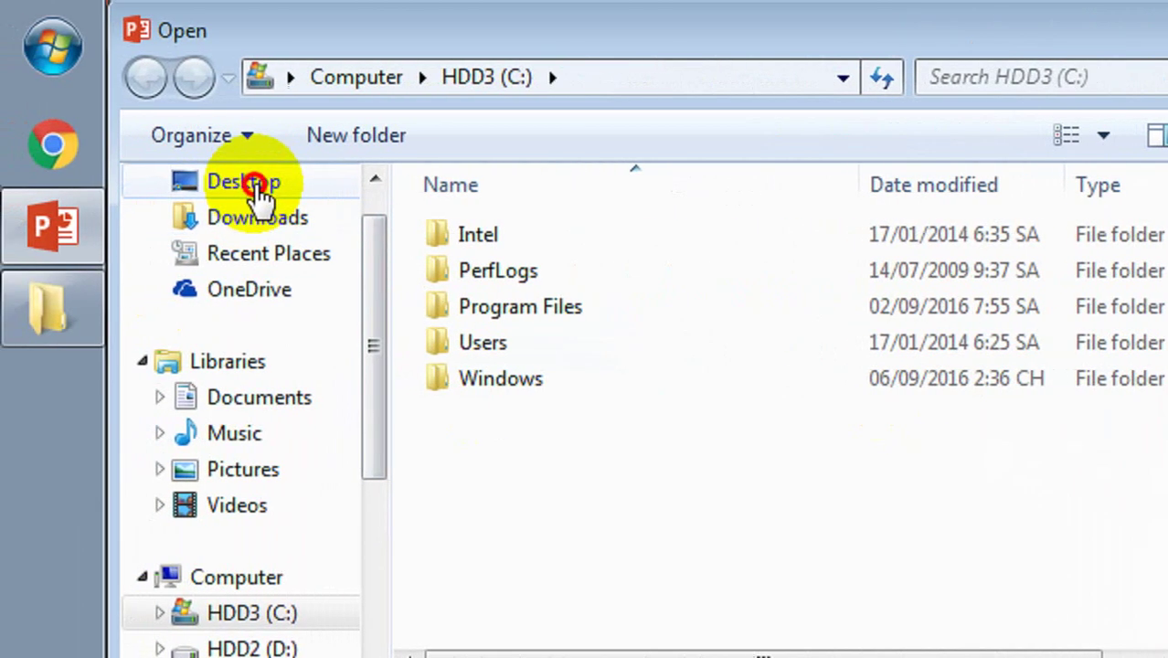
{"action": "left_click", "coordinate": [169, 183]}
{"action": "left_click", "coordinate": [464, 586]}
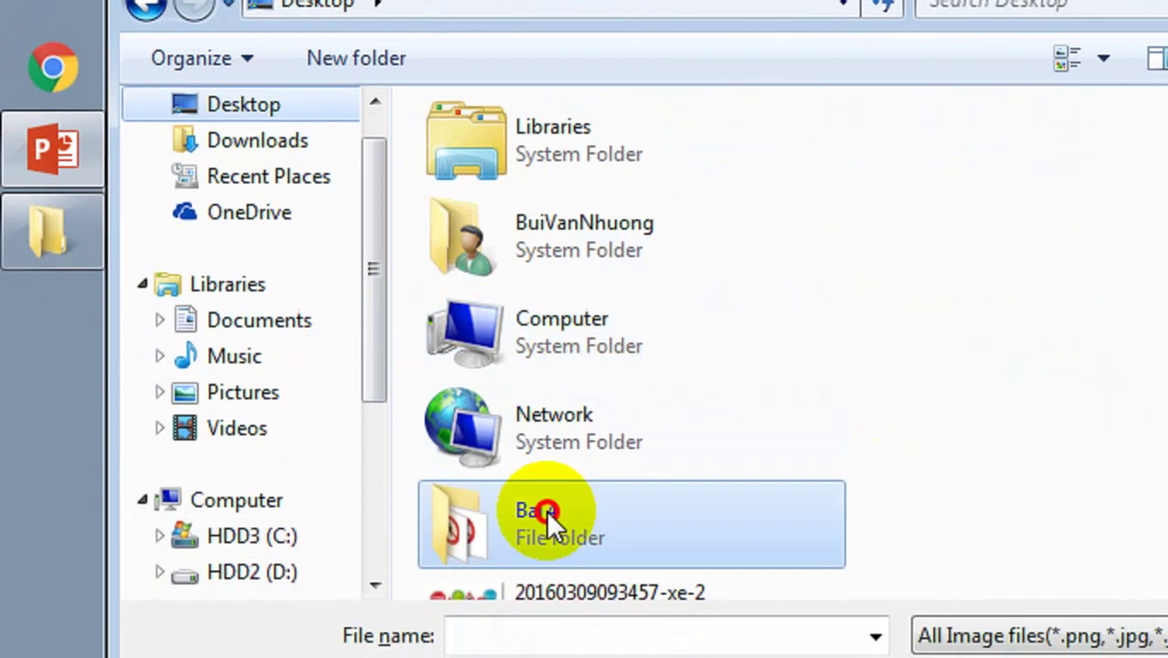
{"action": "double_click", "coordinate": [546, 509]}
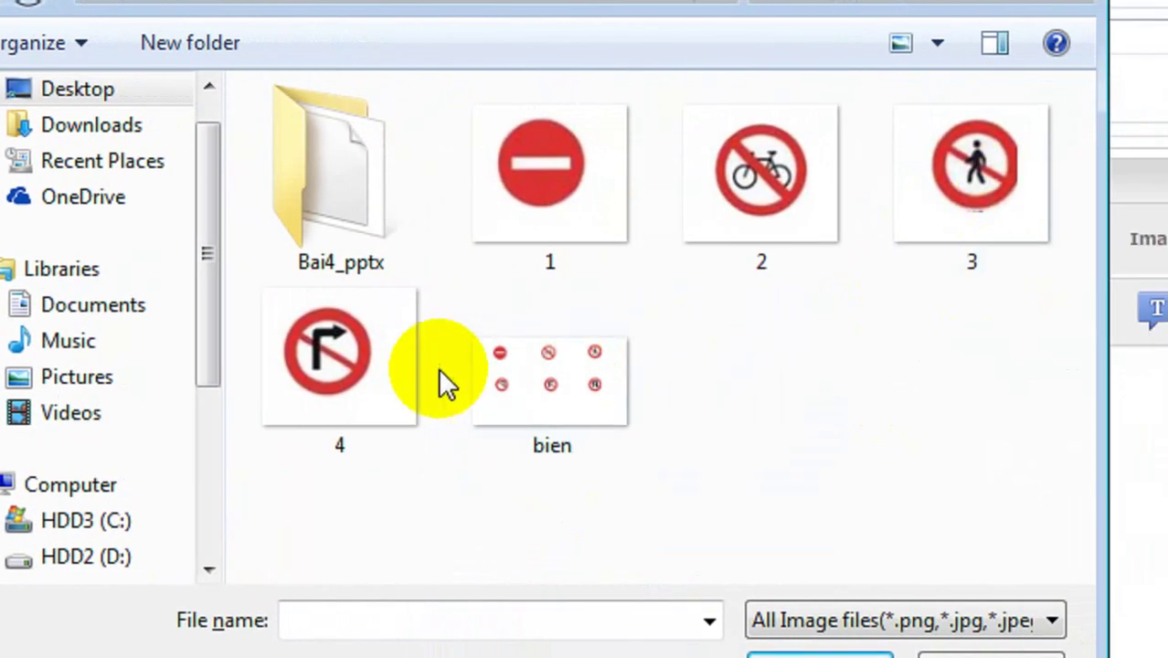
{"action": "left_click", "coordinate": [357, 376]}
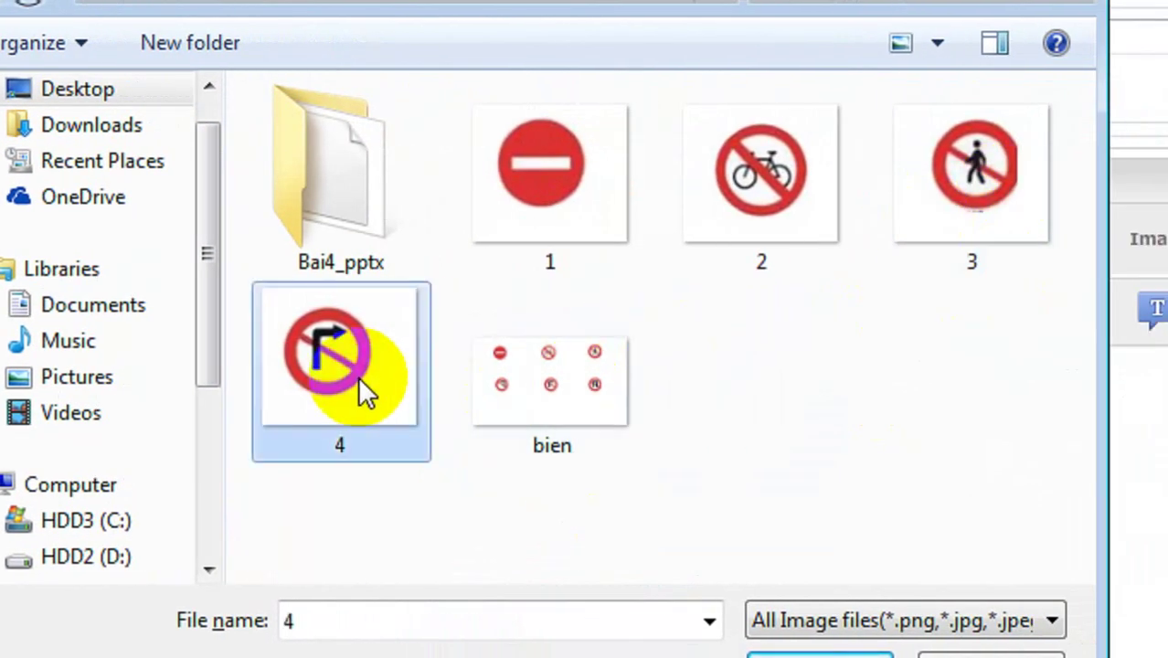
{"action": "left_click", "coordinate": [818, 599]}
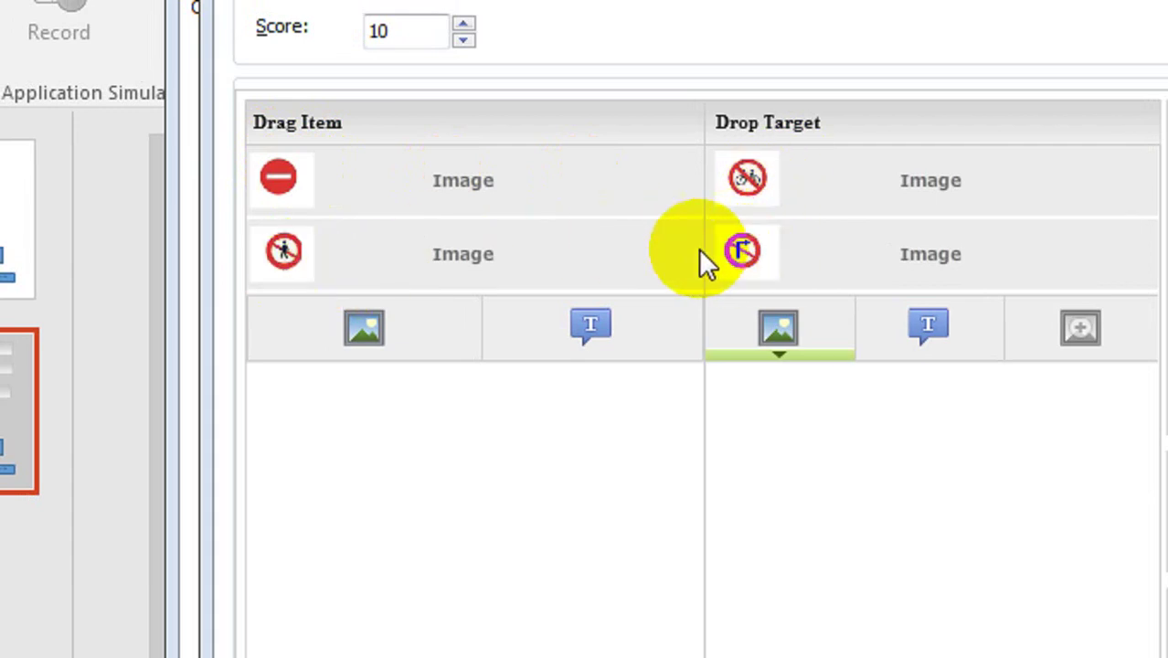
{"action": "left_click", "coordinate": [781, 177]}
{"action": "left_click", "coordinate": [777, 261]}
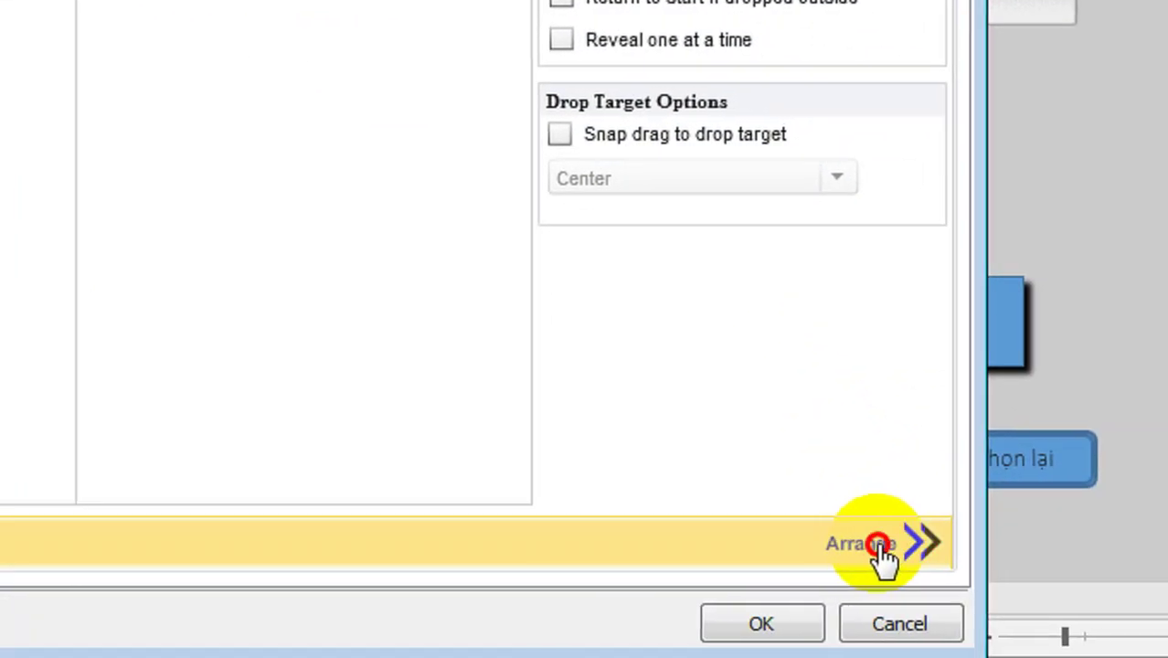
Open the question's arrange view and place the no-pedestrians sign below the no-entry sign and the no-right-turn sign below the no-bicycles sign
{"action": "left_click", "coordinate": [877, 544]}
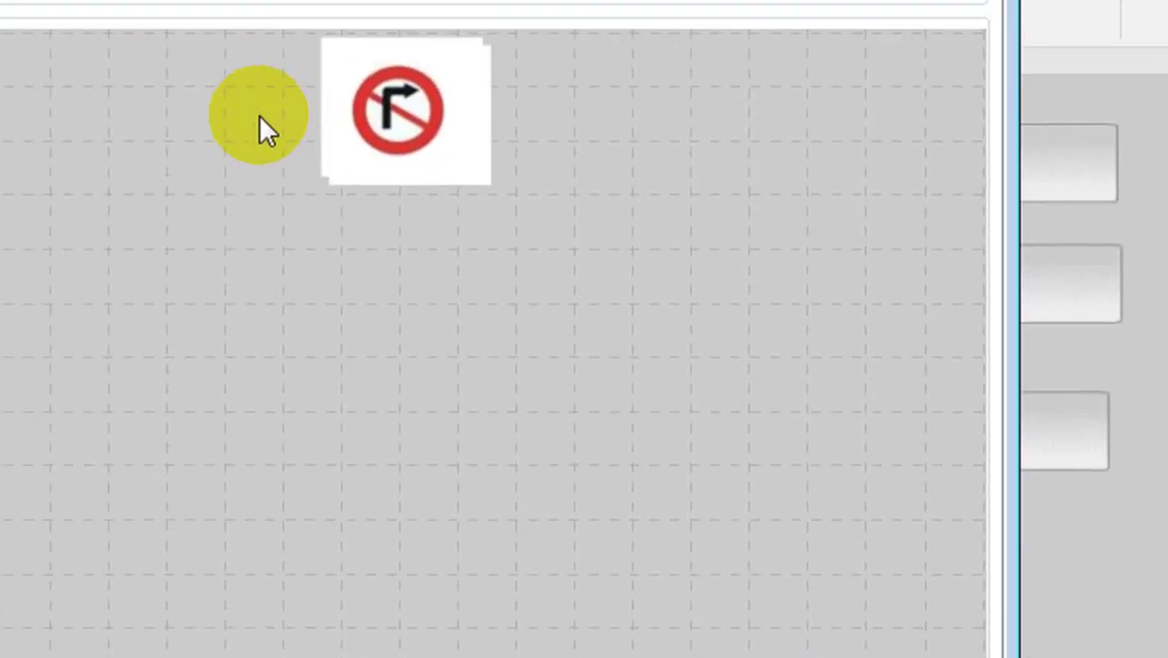
{"action": "left_click", "coordinate": [0, 113]}
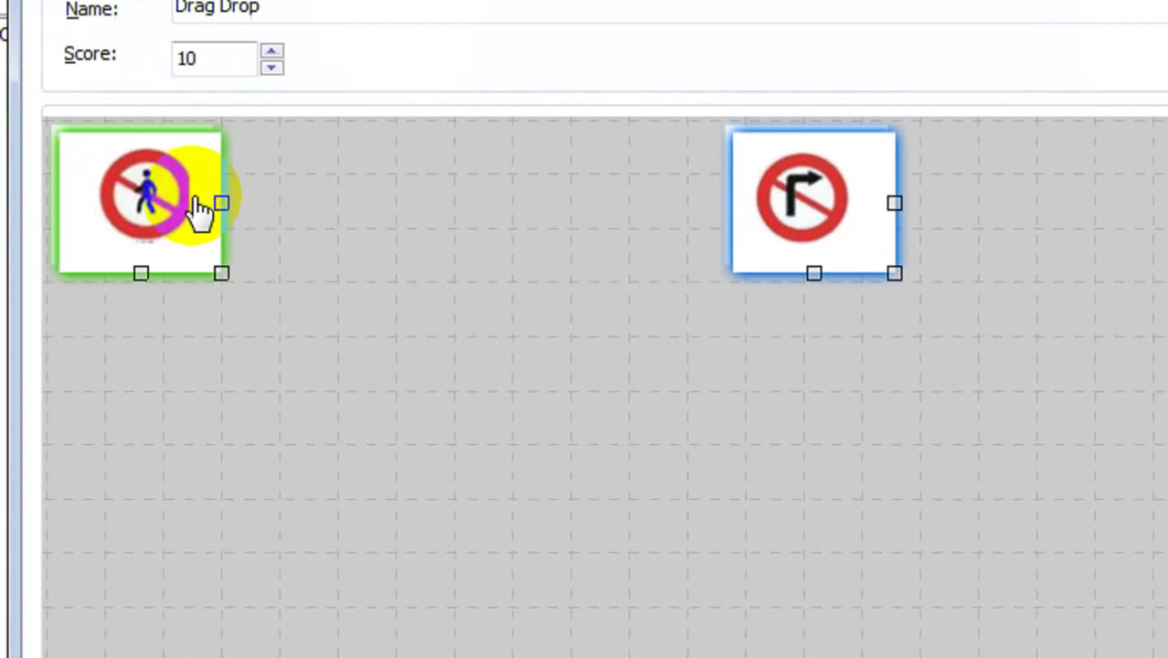
{"action": "left_click_drag", "start_coordinate": [153, 176], "coordinate": [197, 506]}
{"action": "left_click", "coordinate": [626, 385]}
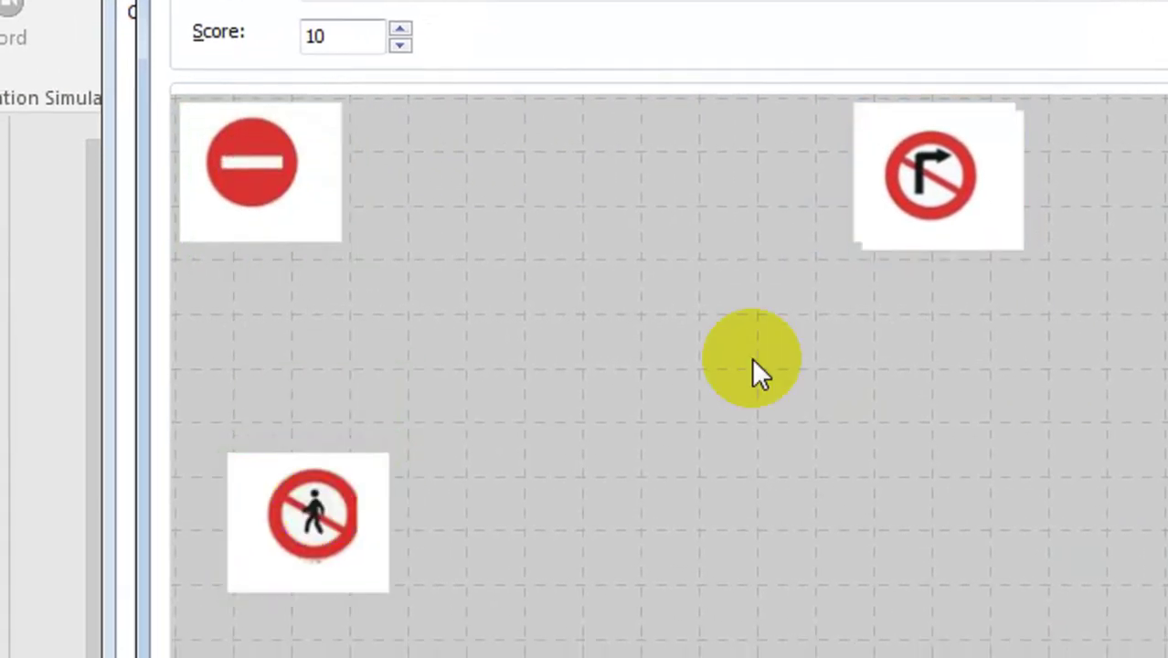
{"action": "left_click_drag", "start_coordinate": [927, 229], "coordinate": [921, 545]}
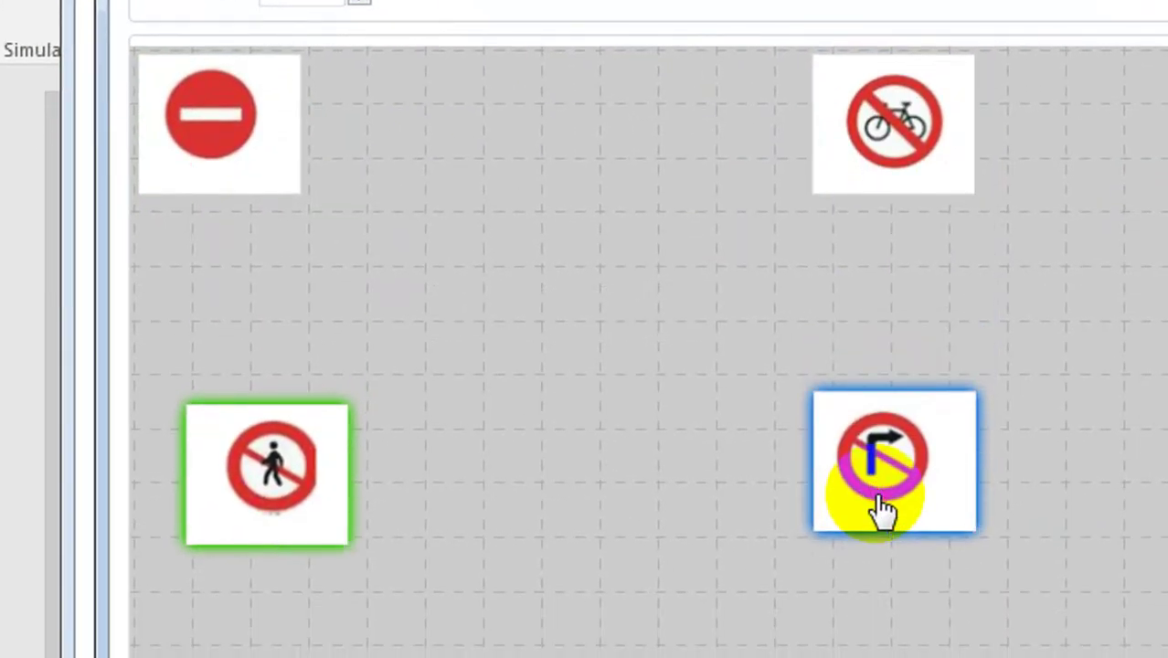
Shift the no-entry sign slightly inward from the corner of the arrangement grid
{"action": "left_click", "coordinate": [331, 190]}
{"action": "left_click", "coordinate": [291, 170]}
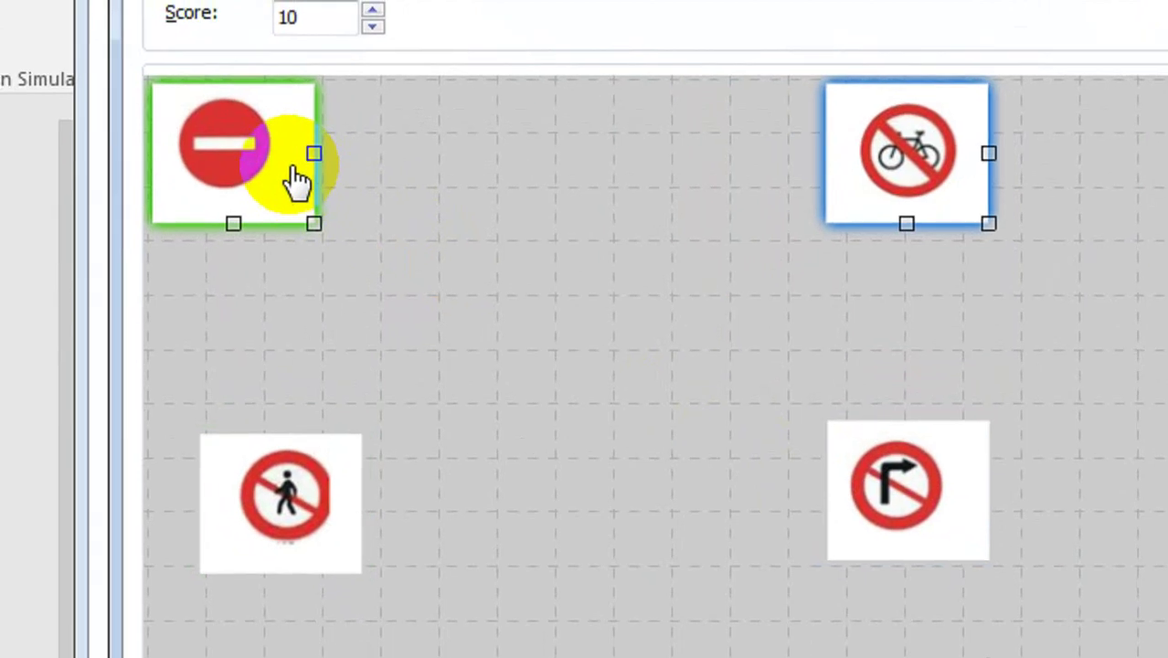
{"action": "left_click_drag", "start_coordinate": [297, 183], "coordinate": [373, 199]}
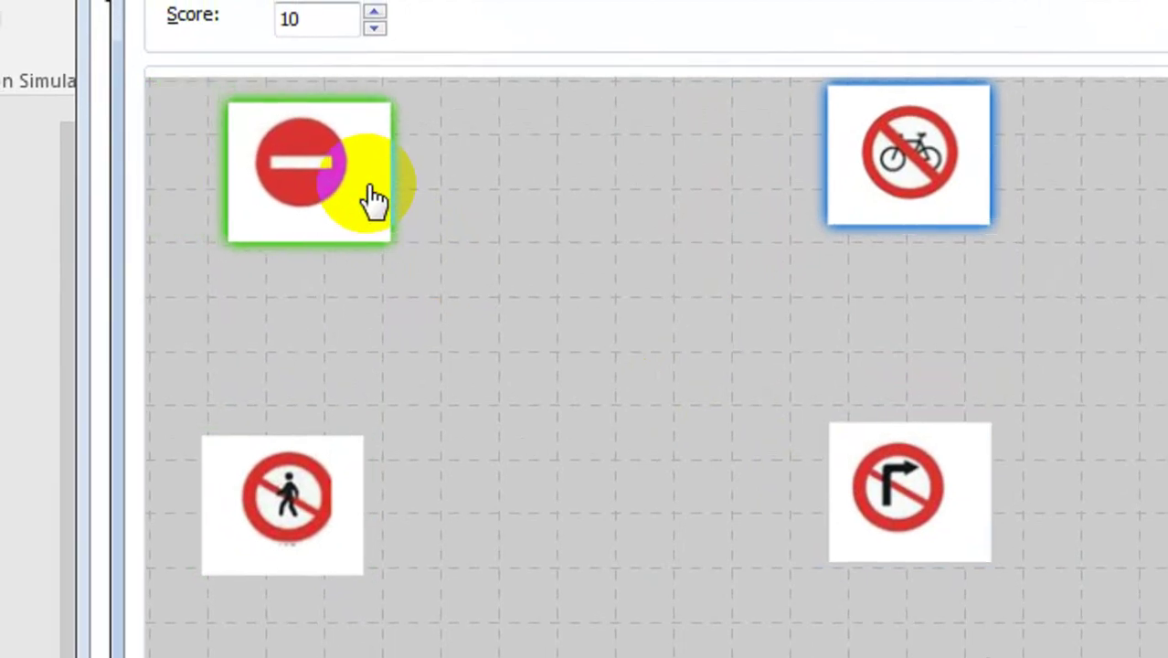
{"action": "left_click", "coordinate": [318, 177]}
Check which drop target is paired with each drag item in the arrangement
{"action": "left_click", "coordinate": [919, 157]}
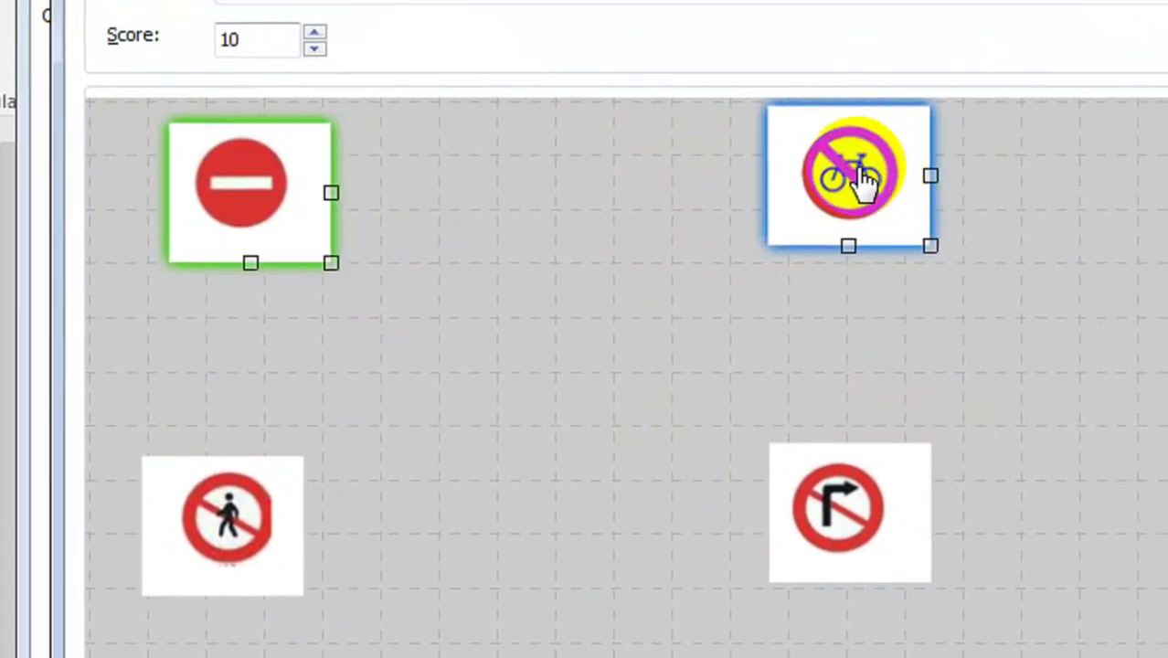
{"action": "left_click", "coordinate": [850, 512]}
{"action": "left_click", "coordinate": [267, 536]}
{"action": "left_click", "coordinate": [667, 523]}
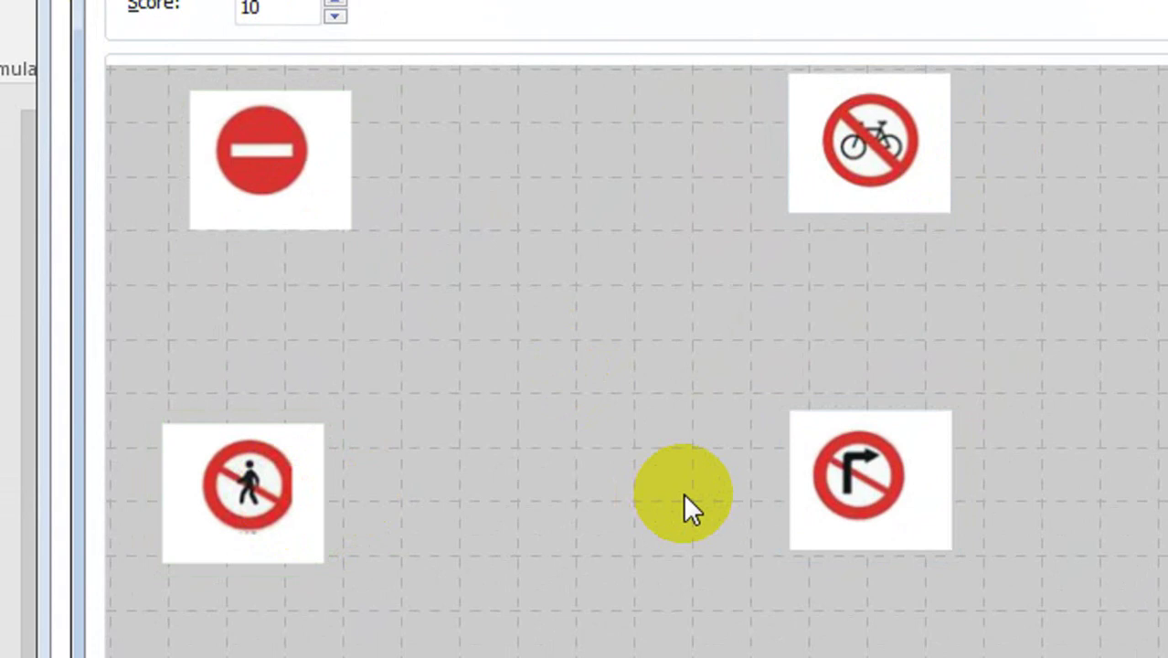
{"action": "left_click", "coordinate": [222, 525]}
{"action": "left_click", "coordinate": [820, 537]}
{"action": "left_click", "coordinate": [609, 426]}
Swap the two drag items so the no-pedestrians sign sits above the no-entry sign
{"action": "left_click_drag", "start_coordinate": [299, 457], "coordinate": [471, 144]}
{"action": "left_click", "coordinate": [276, 170]}
{"action": "left_click_drag", "start_coordinate": [281, 197], "coordinate": [391, 493]}
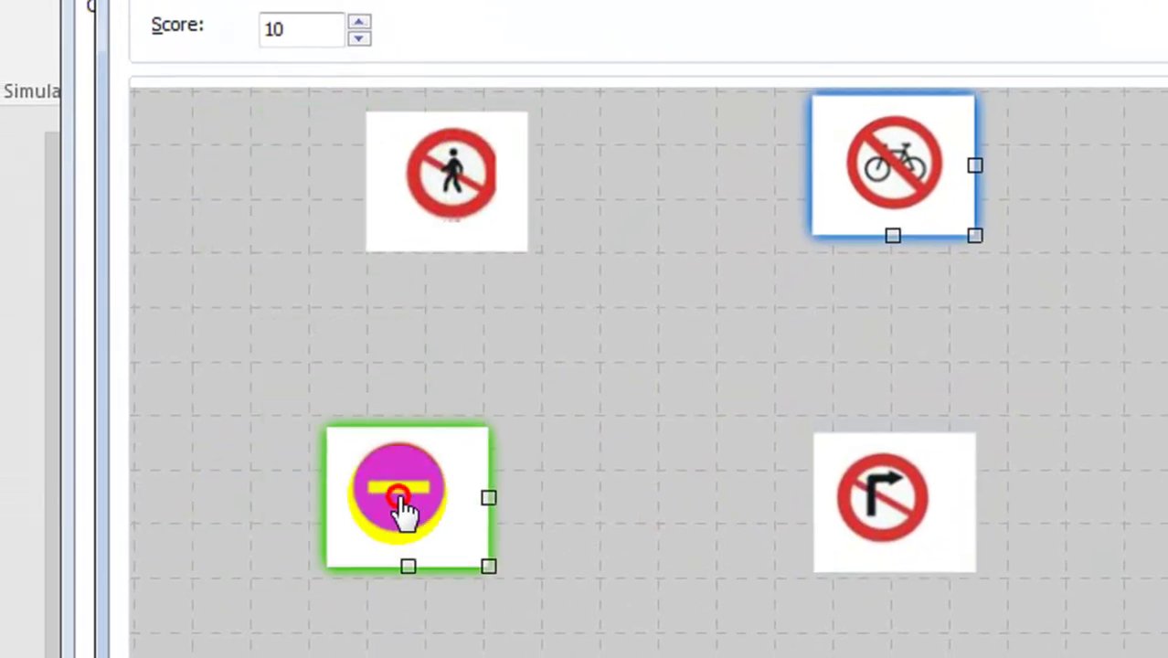
{"action": "left_click", "coordinate": [815, 500]}
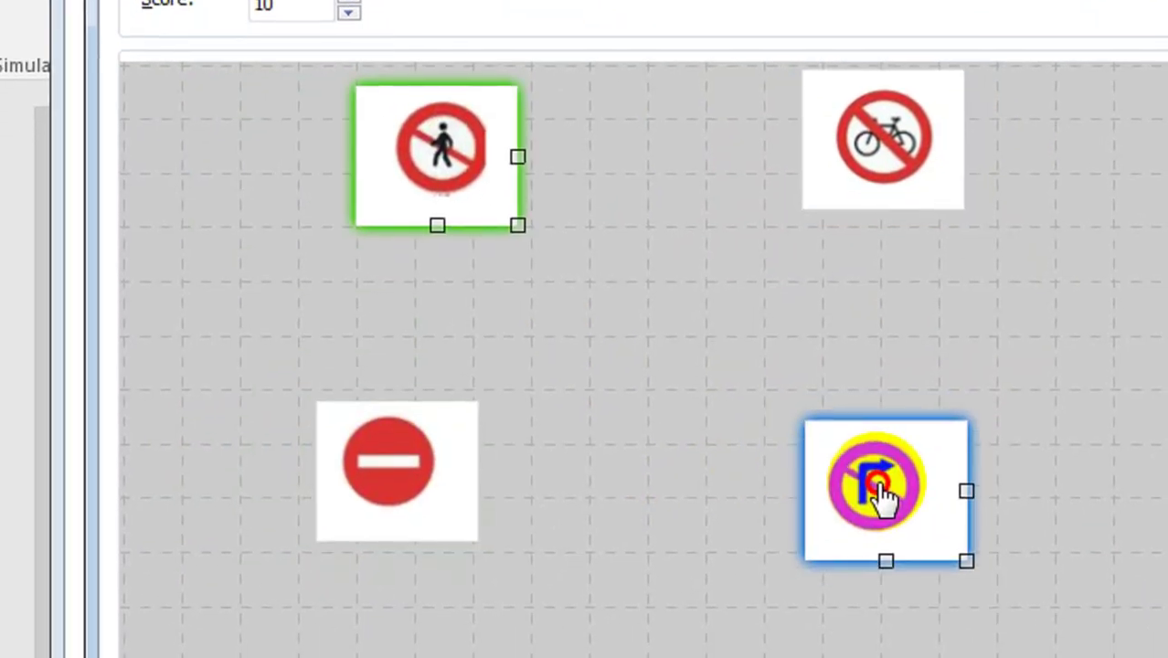
Align the no-pedestrians and no-entry signs in one column and the no-bicycles and no-right-turn signs in a second column farther away
{"action": "left_click_drag", "start_coordinate": [483, 202], "coordinate": [429, 183]}
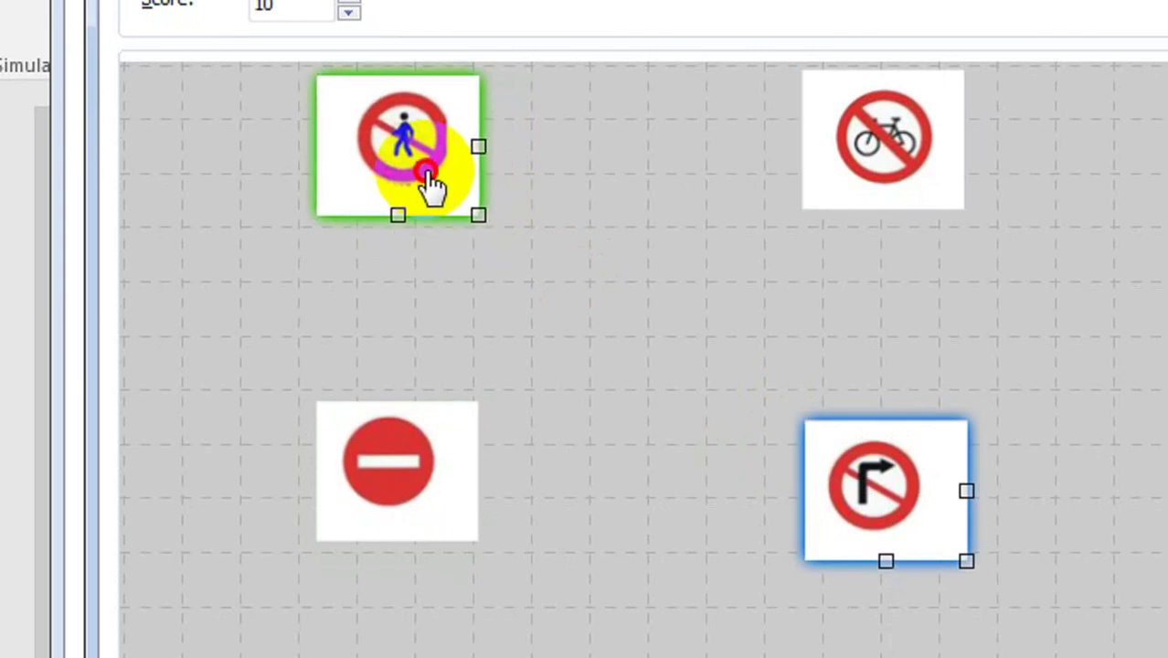
{"action": "left_click", "coordinate": [556, 240]}
{"action": "mouse_move", "coordinate": [438, 464]}
{"action": "left_mouse_down"}
{"action": "mouse_move", "coordinate": [582, 384]}
{"action": "mouse_move", "coordinate": [785, 159]}
{"action": "mouse_move", "coordinate": [417, 456]}
{"action": "mouse_move", "coordinate": [432, 450]}
{"action": "mouse_move", "coordinate": [433, 477]}
{"action": "left_mouse_up"}
{"action": "left_click_drag", "start_coordinate": [901, 206], "coordinate": [1076, 219]}
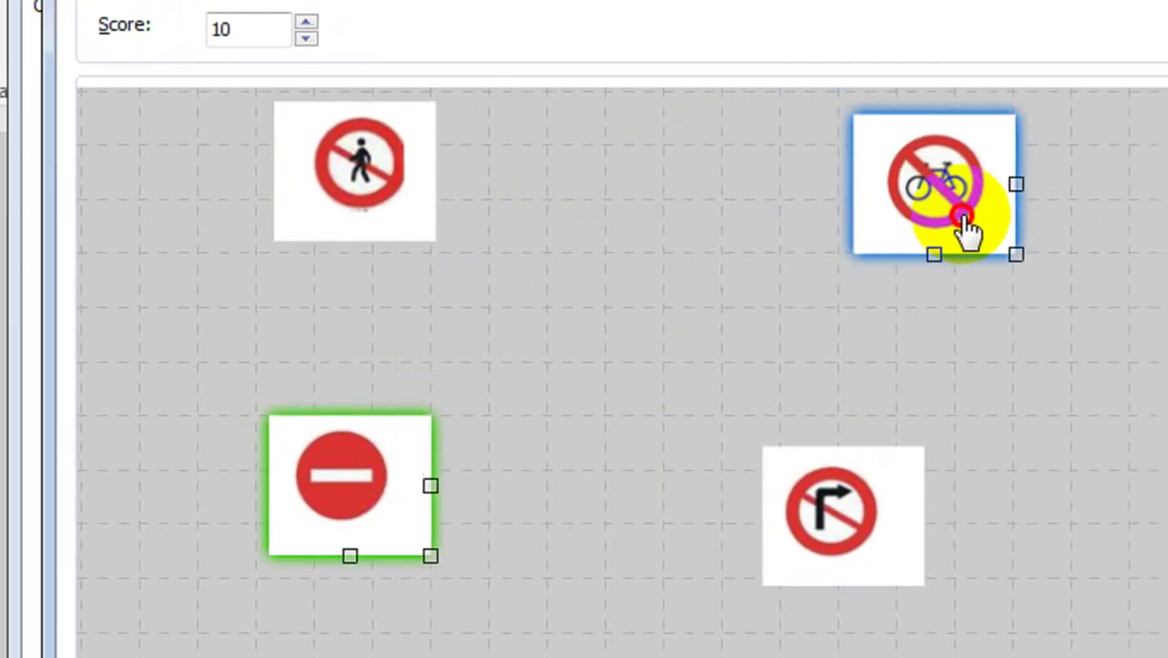
{"action": "left_click_drag", "start_coordinate": [930, 220], "coordinate": [930, 220]}
{"action": "left_click_drag", "start_coordinate": [777, 525], "coordinate": [881, 448]}
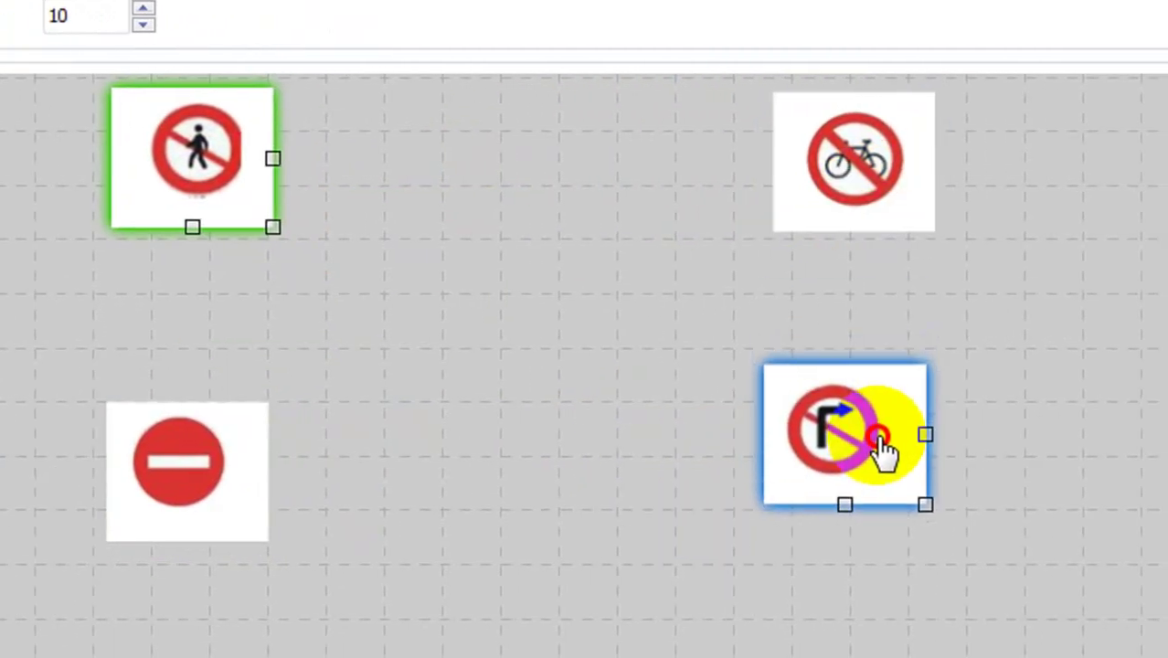
{"action": "left_click", "coordinate": [218, 201]}
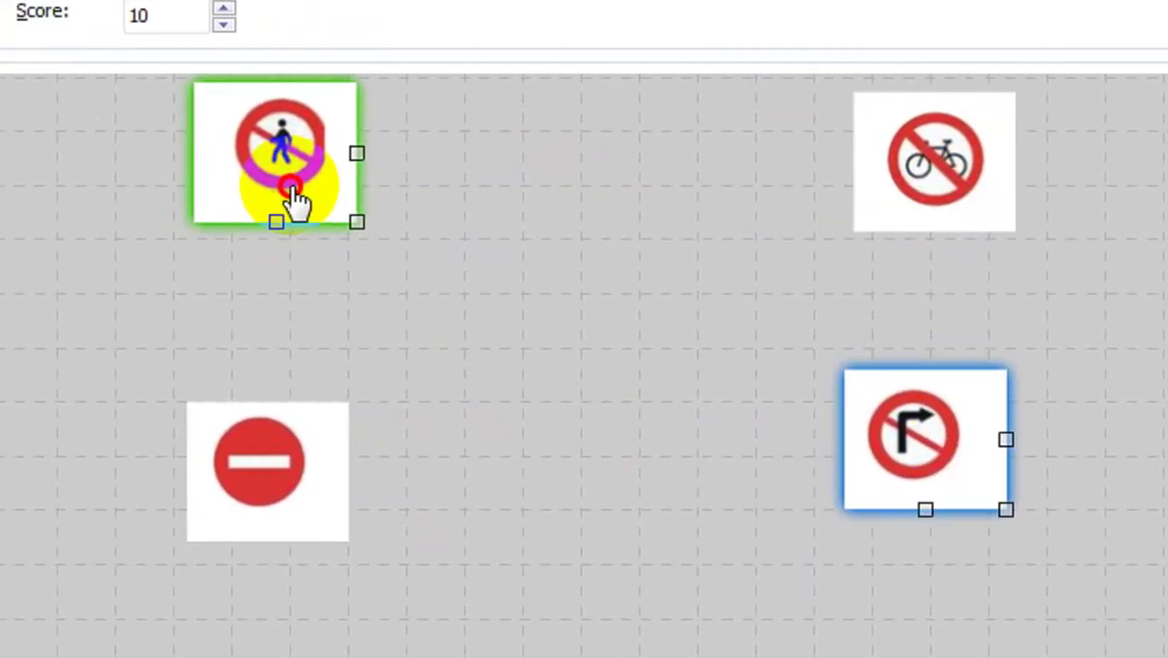
{"action": "left_click", "coordinate": [248, 459]}
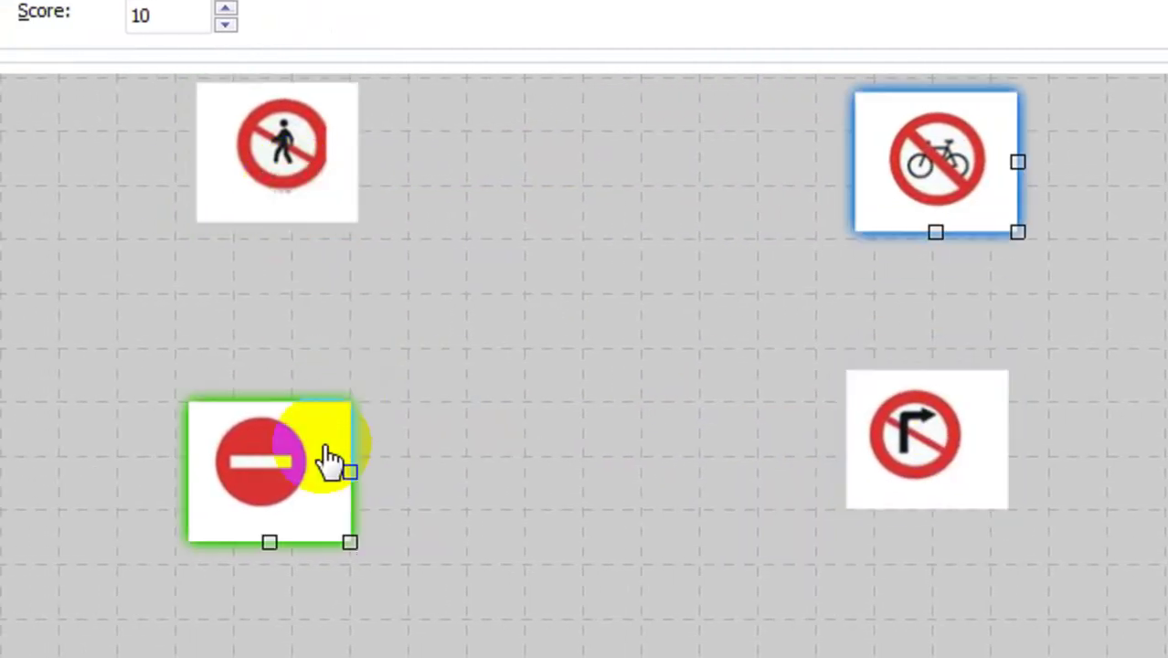
{"action": "left_click_drag", "start_coordinate": [329, 459], "coordinate": [329, 416]}
Save the drag drop question and close the Quiz Manager with its changes applied
{"action": "left_click", "coordinate": [639, 579]}
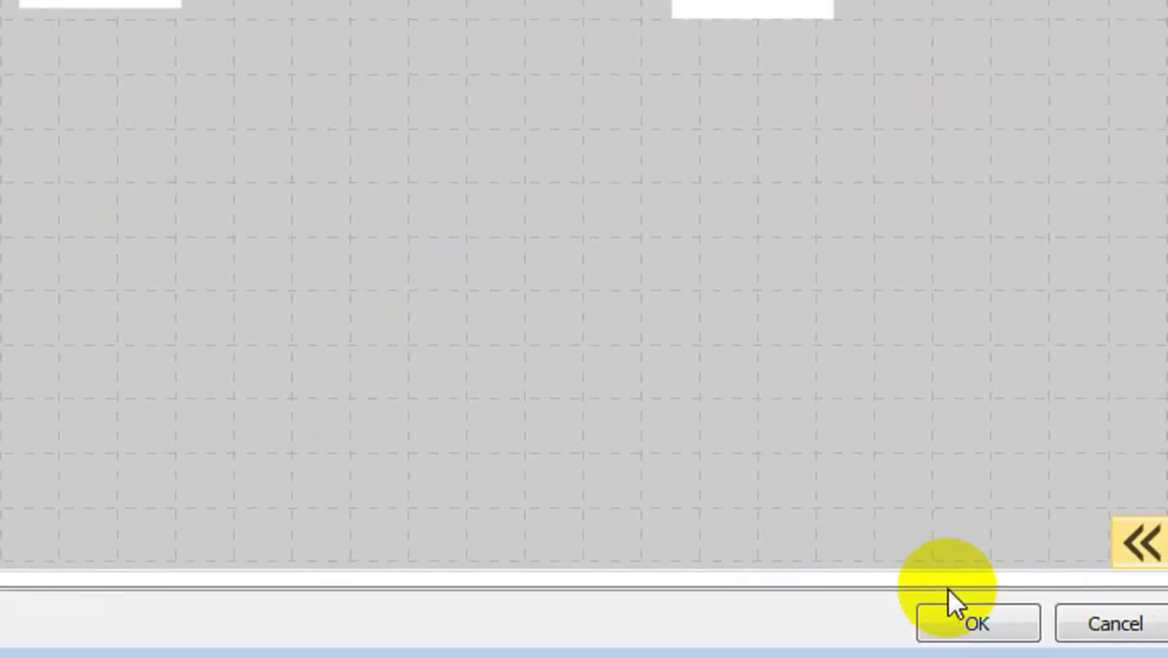
{"action": "left_click", "coordinate": [970, 621]}
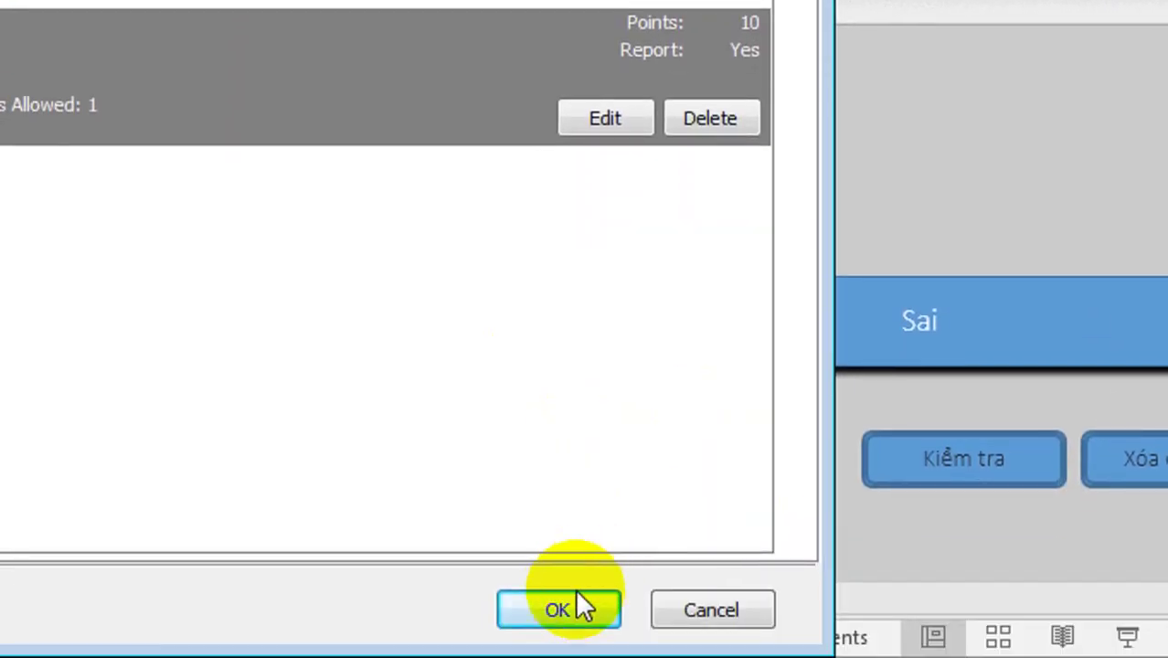
{"action": "left_click", "coordinate": [571, 654]}
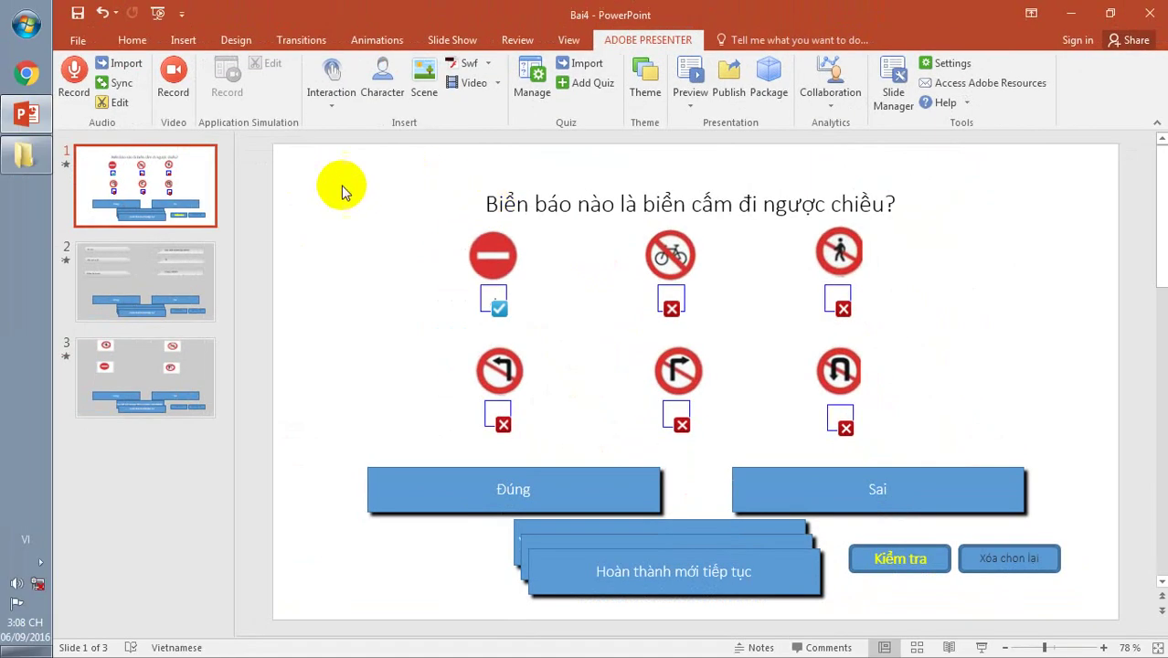
Show slide 3 with the new drag drop question and preview the presentation
{"action": "left_click", "coordinate": [173, 358]}
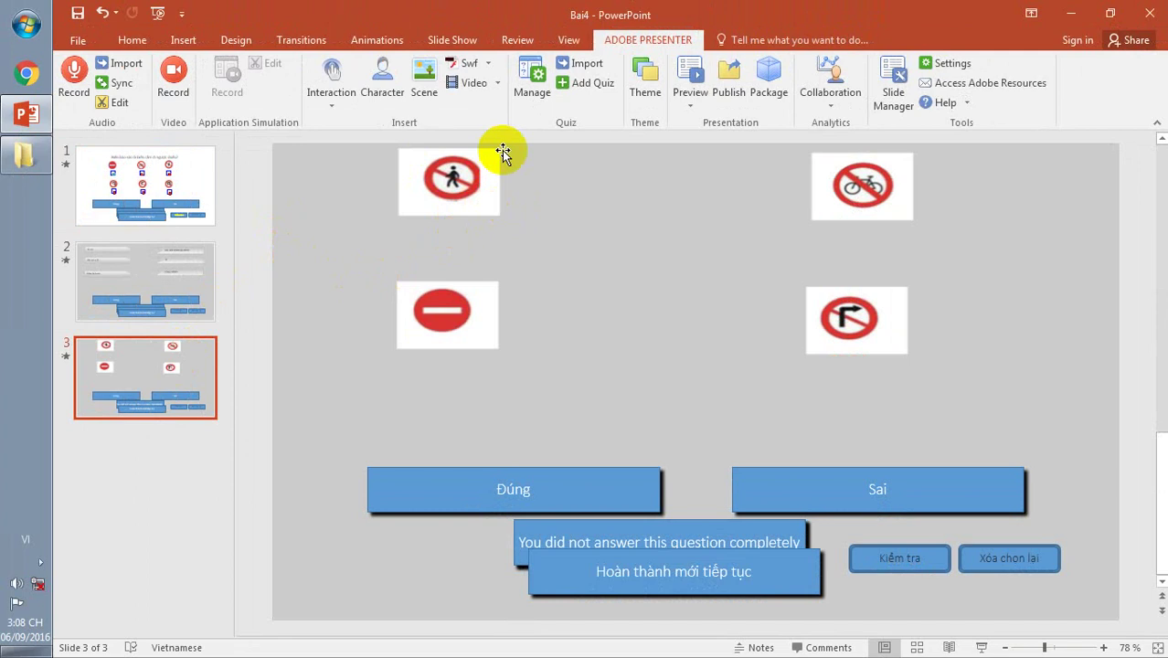
{"action": "left_click", "coordinate": [690, 95]}
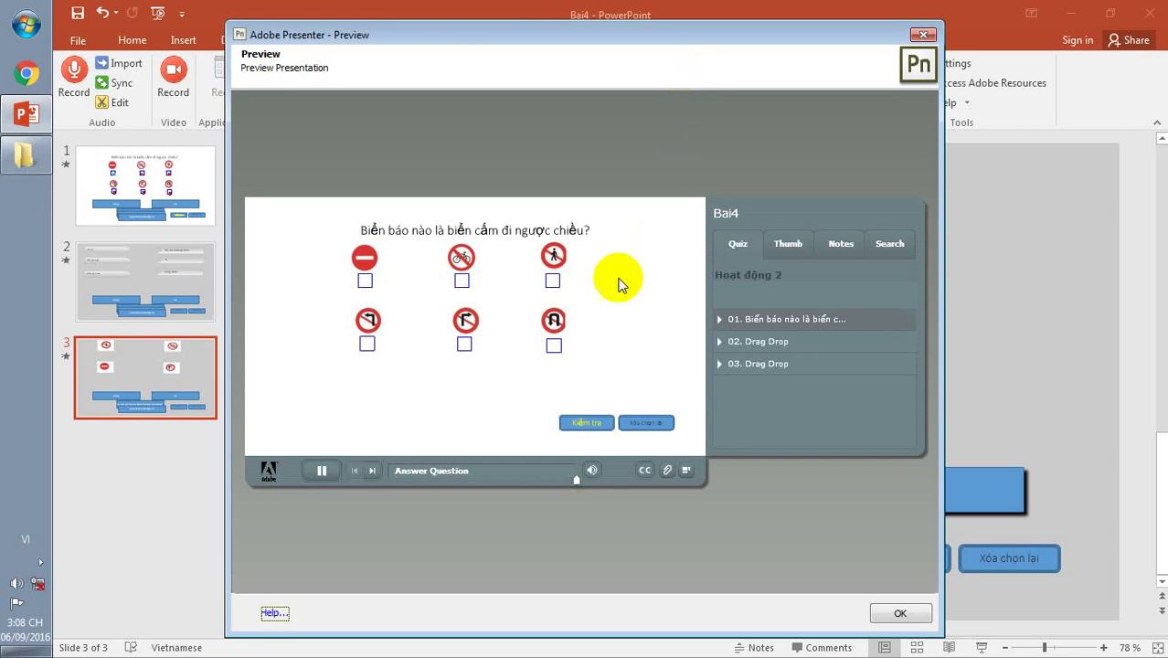
Advance the preview to the third question and drop the no-entry sign on the no-bicycles sign and the no-pedestrians sign on the no-right-turn sign
{"action": "left_click", "coordinate": [373, 472]}
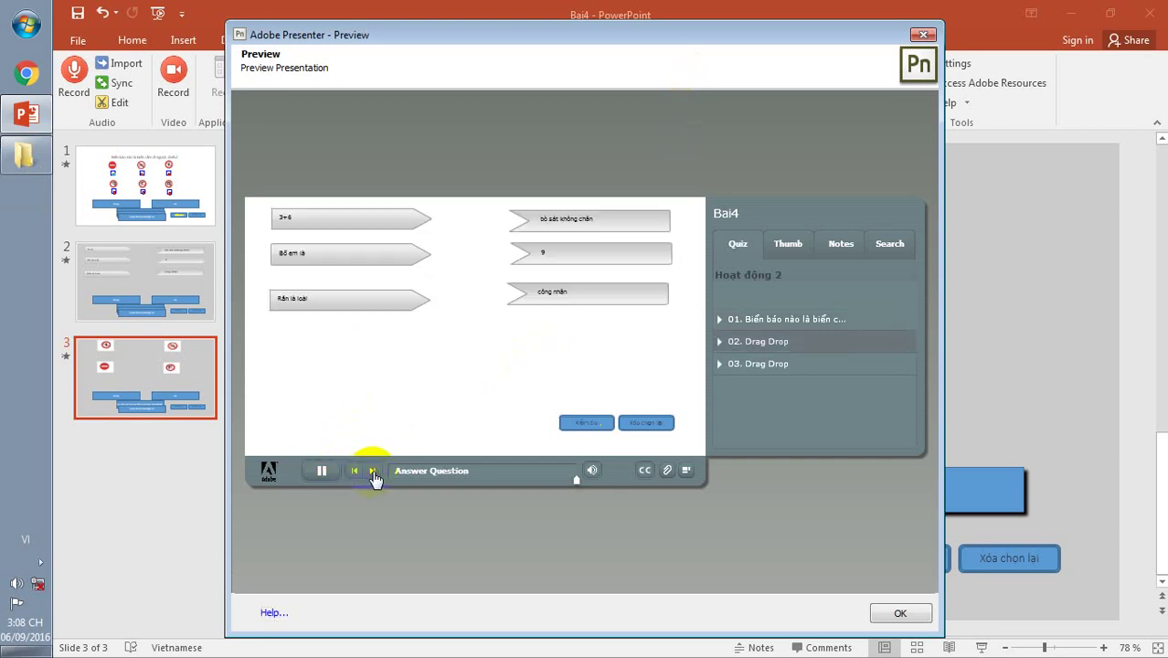
{"action": "left_click", "coordinate": [372, 472]}
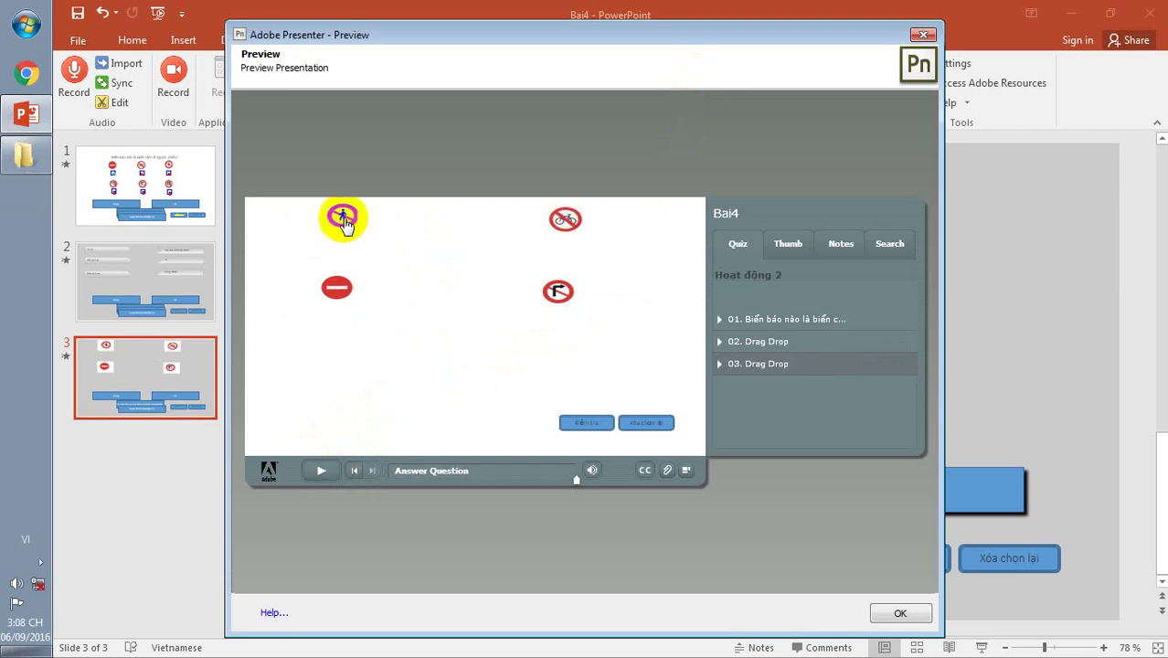
{"action": "mouse_move", "coordinate": [343, 222]}
{"action": "left_mouse_down"}
{"action": "mouse_move", "coordinate": [401, 279]}
{"action": "mouse_move", "coordinate": [356, 228]}
{"action": "left_mouse_up"}
{"action": "left_click_drag", "start_coordinate": [338, 286], "coordinate": [358, 303]}
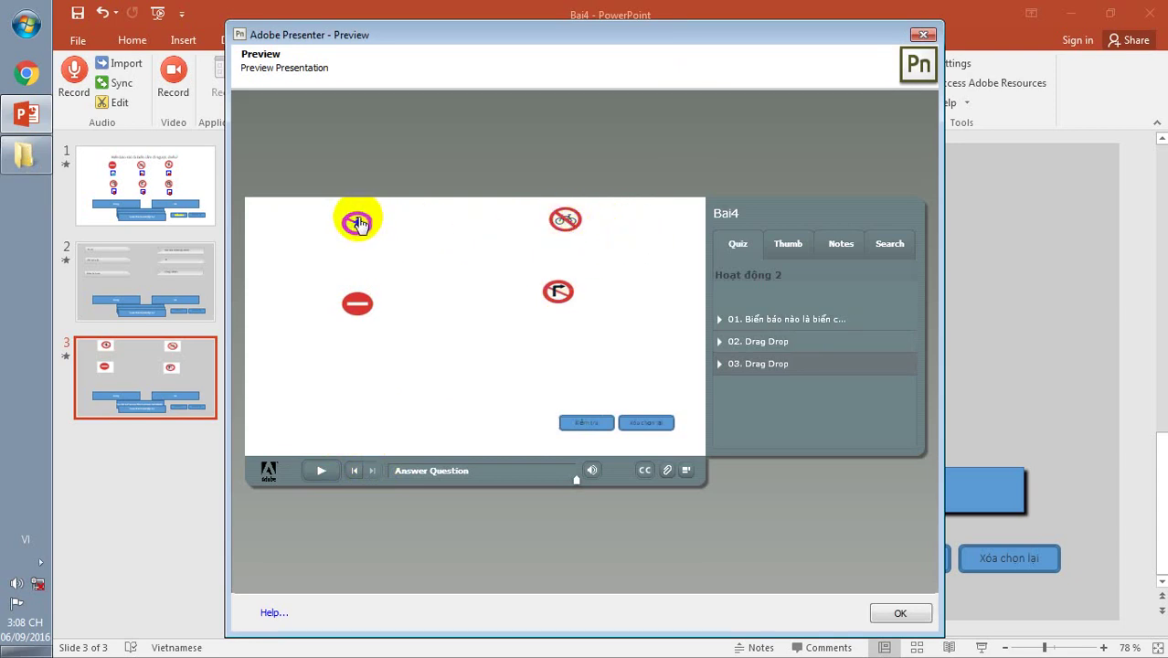
{"action": "left_click_drag", "start_coordinate": [362, 309], "coordinate": [567, 223]}
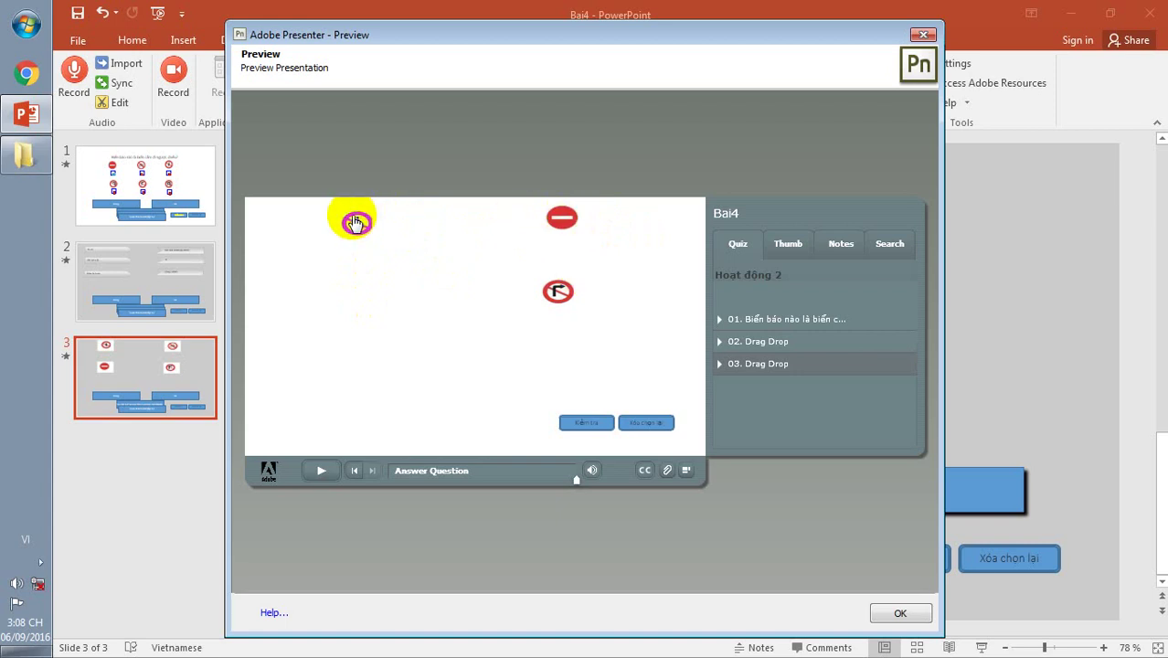
{"action": "left_click_drag", "start_coordinate": [355, 220], "coordinate": [548, 294]}
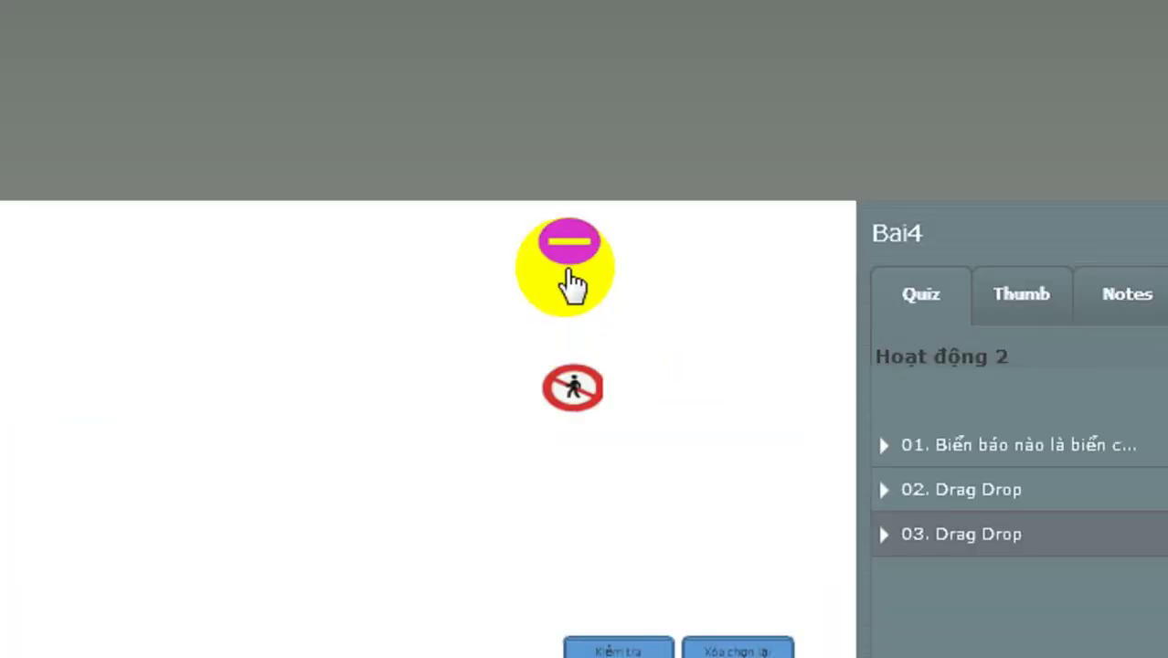
Pull the no-entry and no-pedestrians signs back off their drop targets in the previewed question
{"action": "left_click_drag", "start_coordinate": [561, 224], "coordinate": [381, 235]}
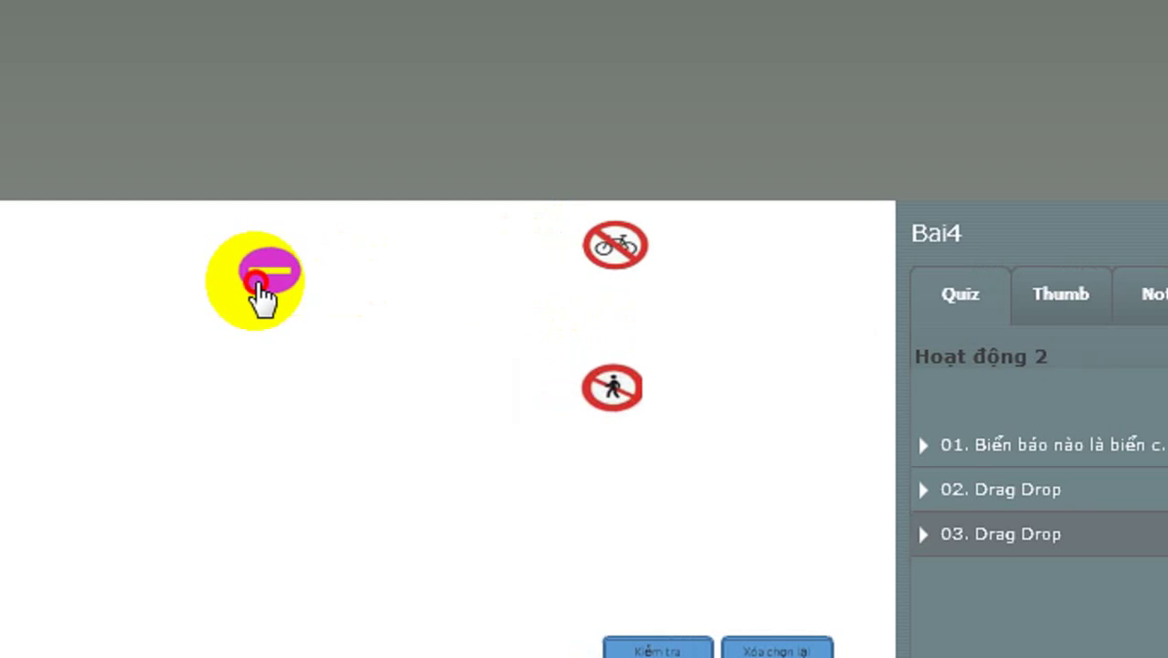
{"action": "left_click_drag", "start_coordinate": [259, 291], "coordinate": [256, 288]}
{"action": "left_click_drag", "start_coordinate": [613, 389], "coordinate": [141, 338]}
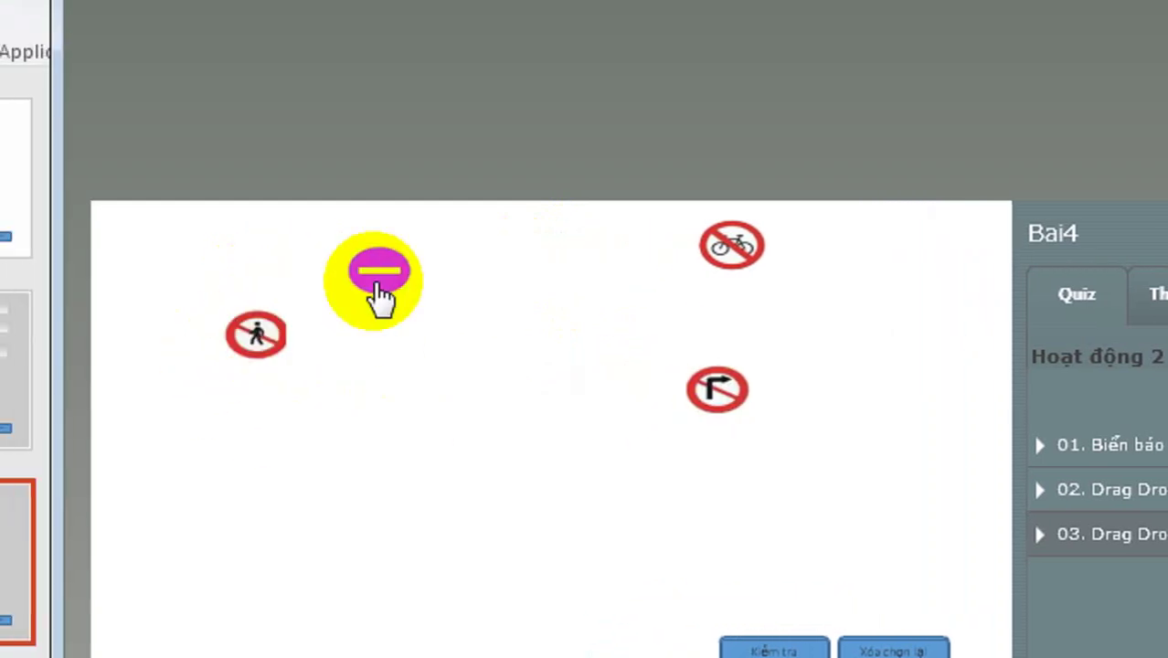
Drop the no-entry sign on no-bicycles and the no-pedestrians sign on no-right-turn again, check the answer and close the preview
{"action": "left_click_drag", "start_coordinate": [380, 292], "coordinate": [722, 260]}
{"action": "left_click_drag", "start_coordinate": [279, 340], "coordinate": [745, 408]}
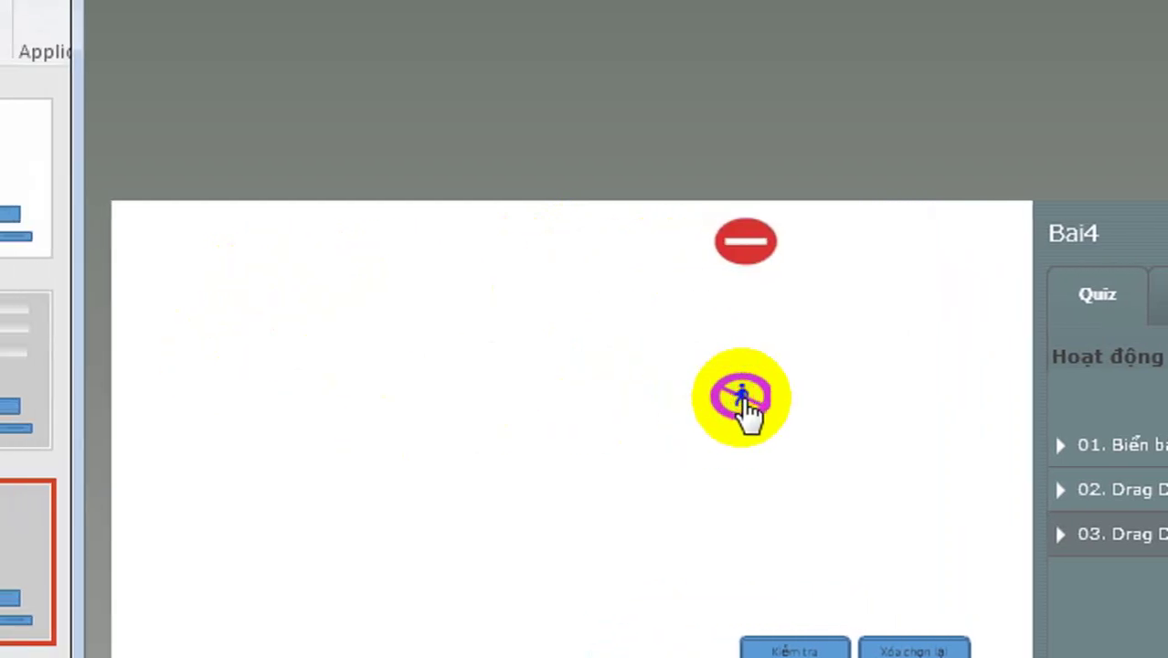
{"action": "left_click", "coordinate": [791, 647]}
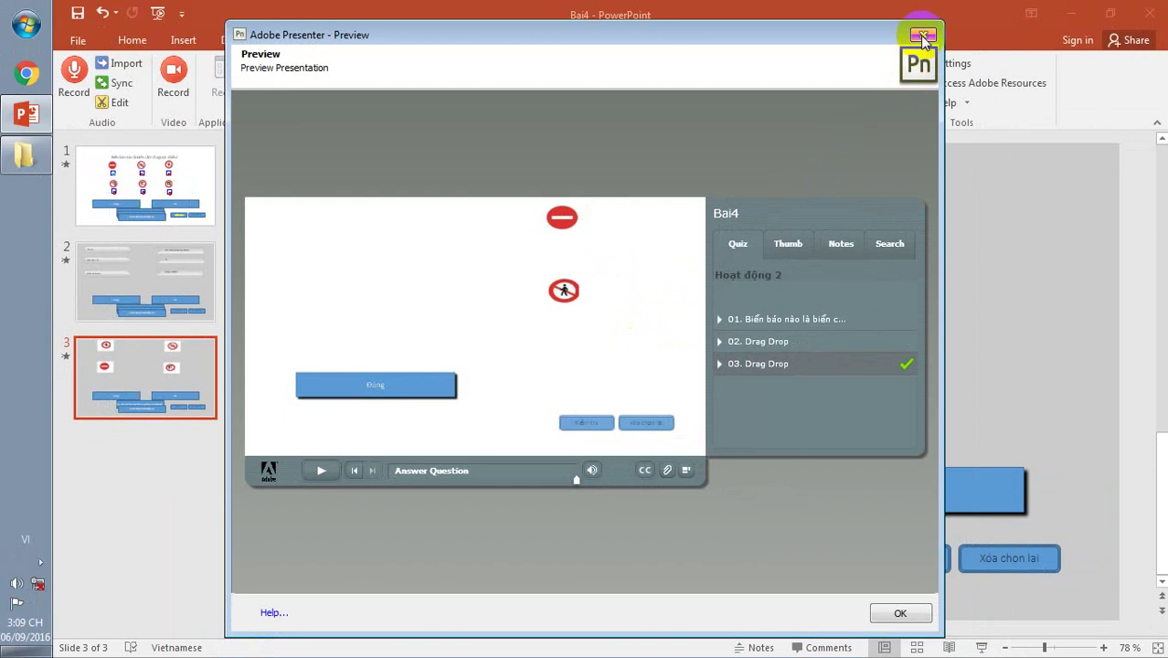
{"action": "left_click", "coordinate": [922, 36]}
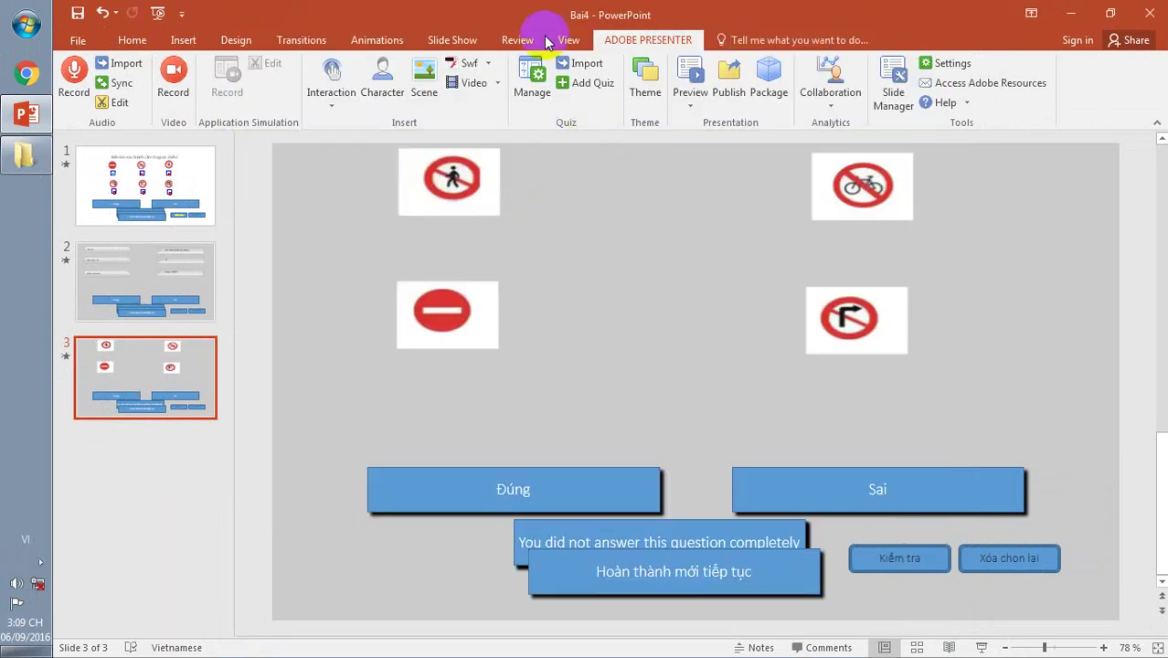
Open the Quiz Manager and start a new graded Drag Drop question after the third question of the Hoạt động 2 quiz
{"action": "left_click", "coordinate": [528, 80]}
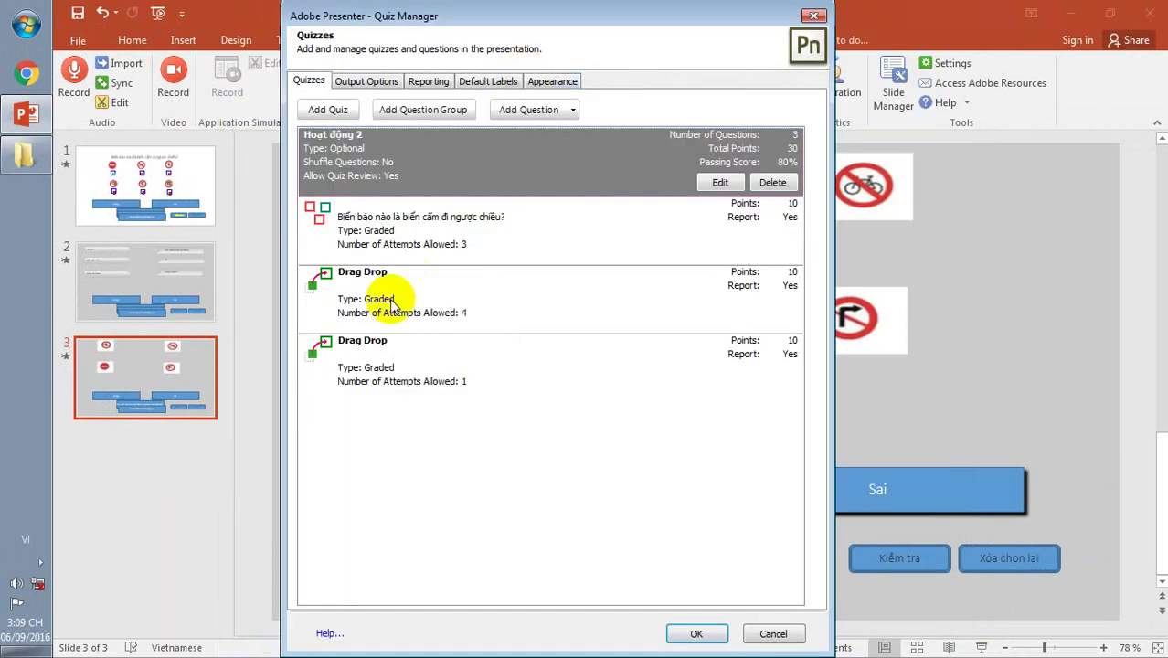
{"action": "left_click", "coordinate": [373, 365]}
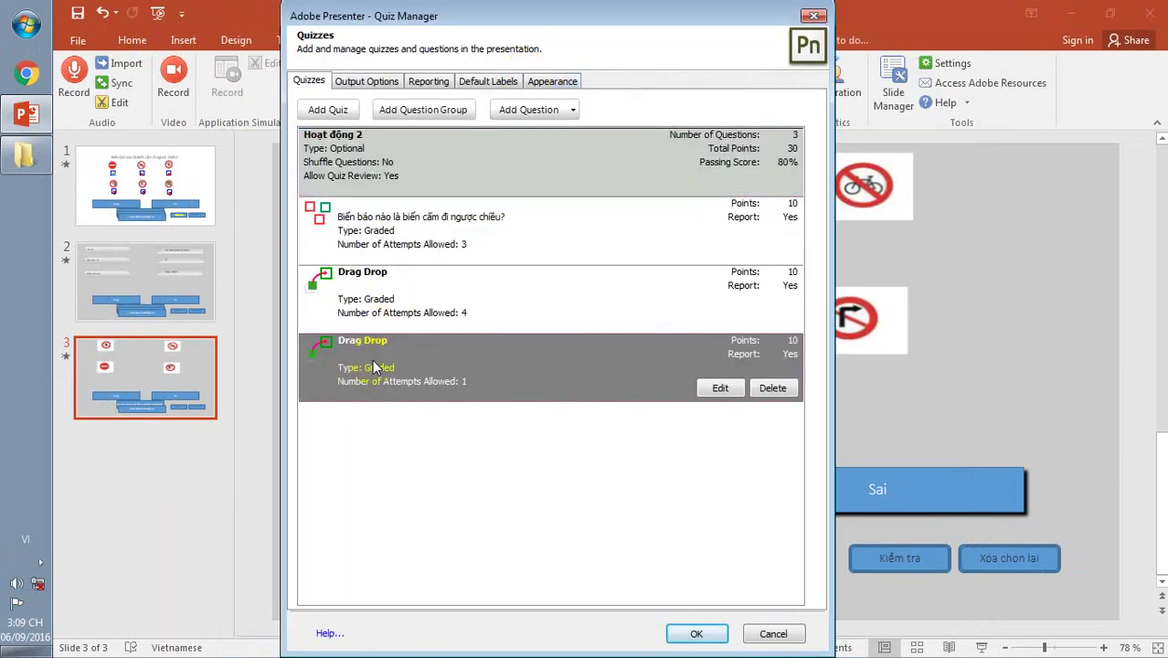
{"action": "left_click", "coordinate": [363, 295]}
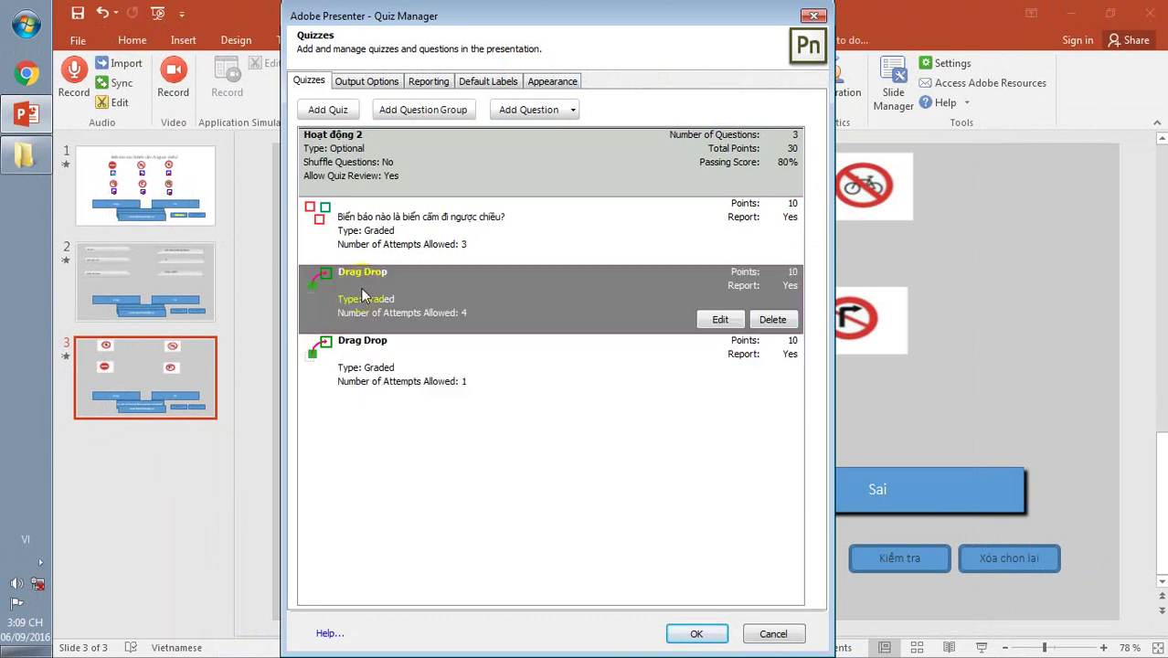
{"action": "left_click", "coordinate": [365, 366]}
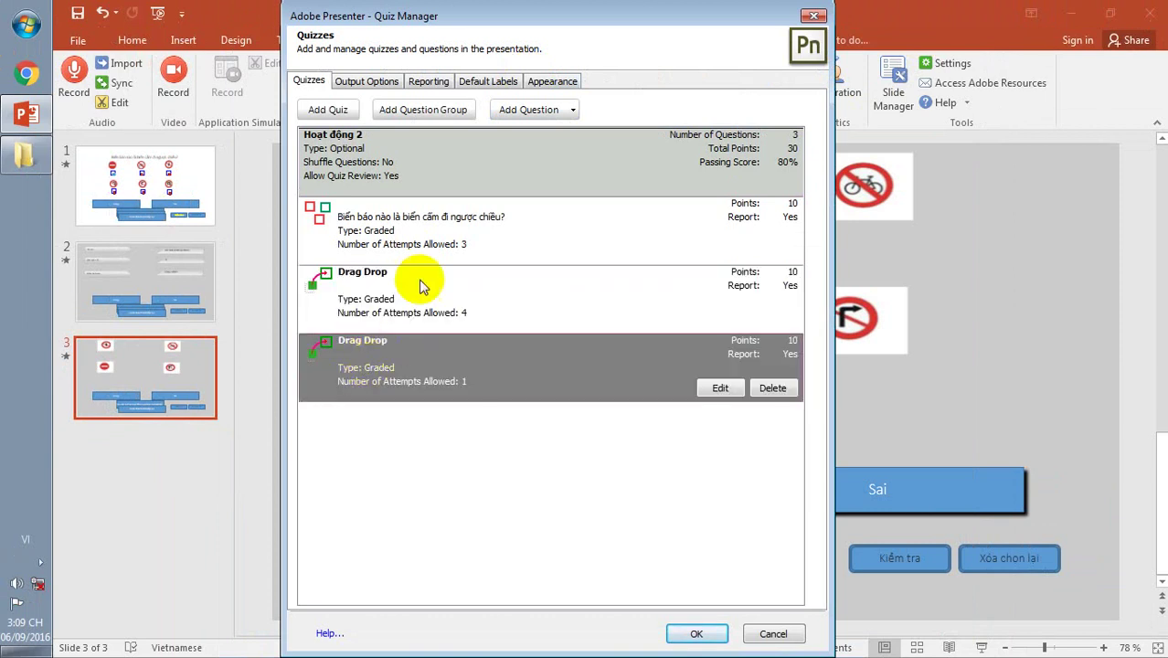
{"action": "left_click", "coordinate": [528, 111]}
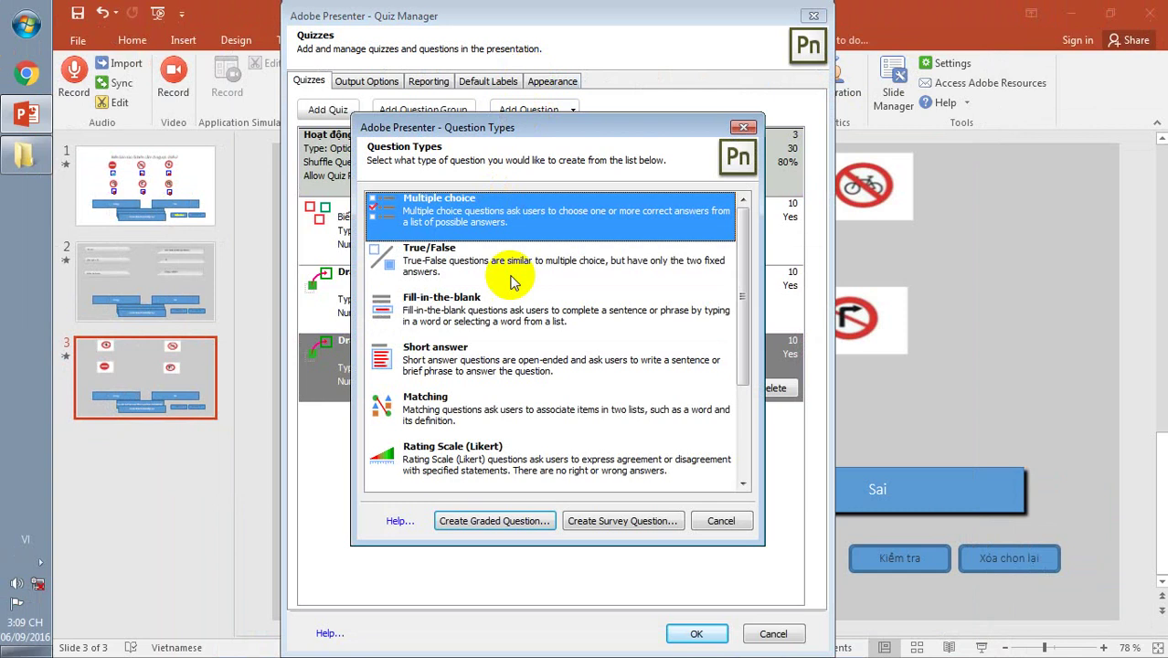
{"action": "left_click_drag", "start_coordinate": [741, 273], "coordinate": [729, 402]}
{"action": "left_click", "coordinate": [400, 449]}
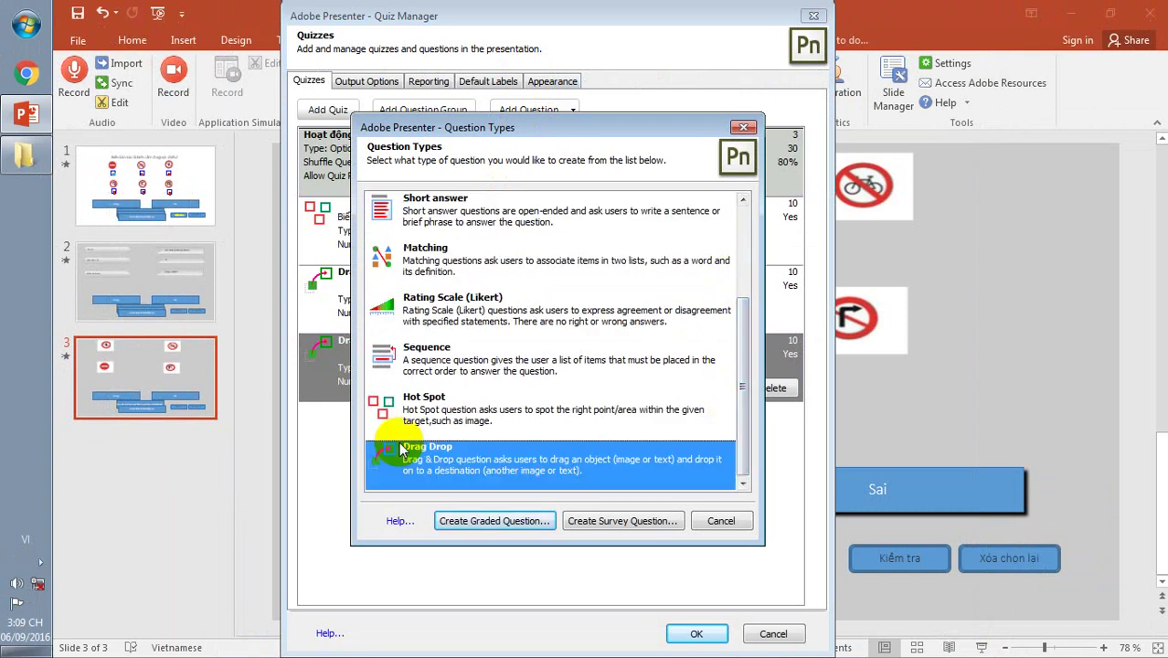
{"action": "left_click", "coordinate": [493, 520]}
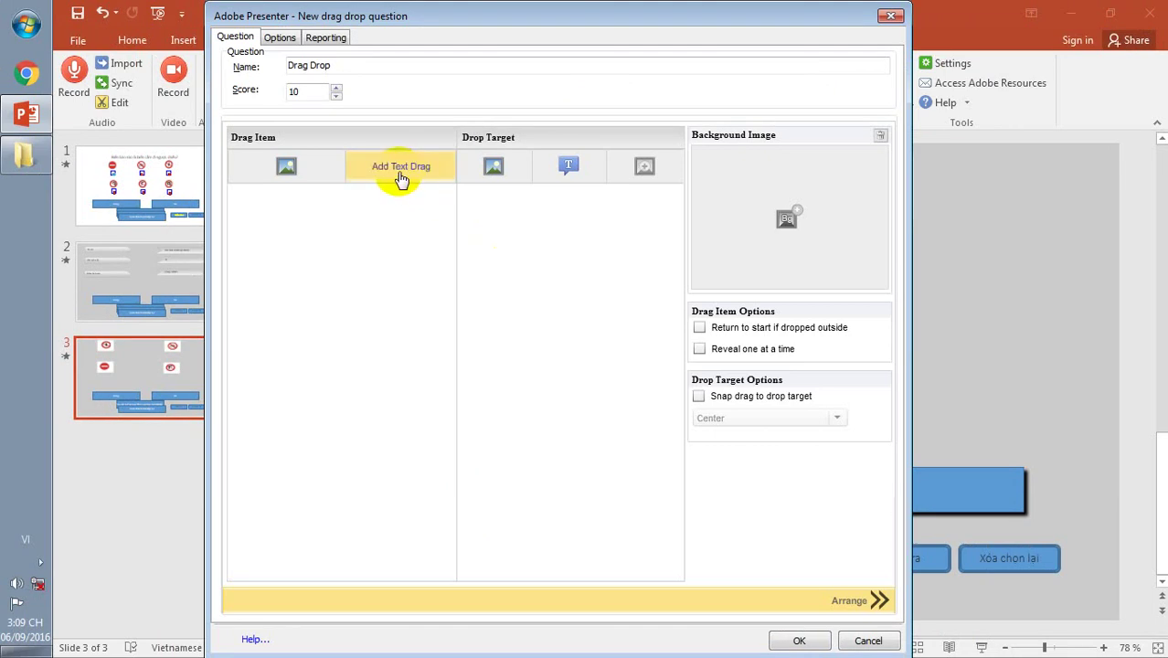
Add the text drag item "Chữ" and pair it with a blank drop target
{"action": "left_click", "coordinate": [400, 177]}
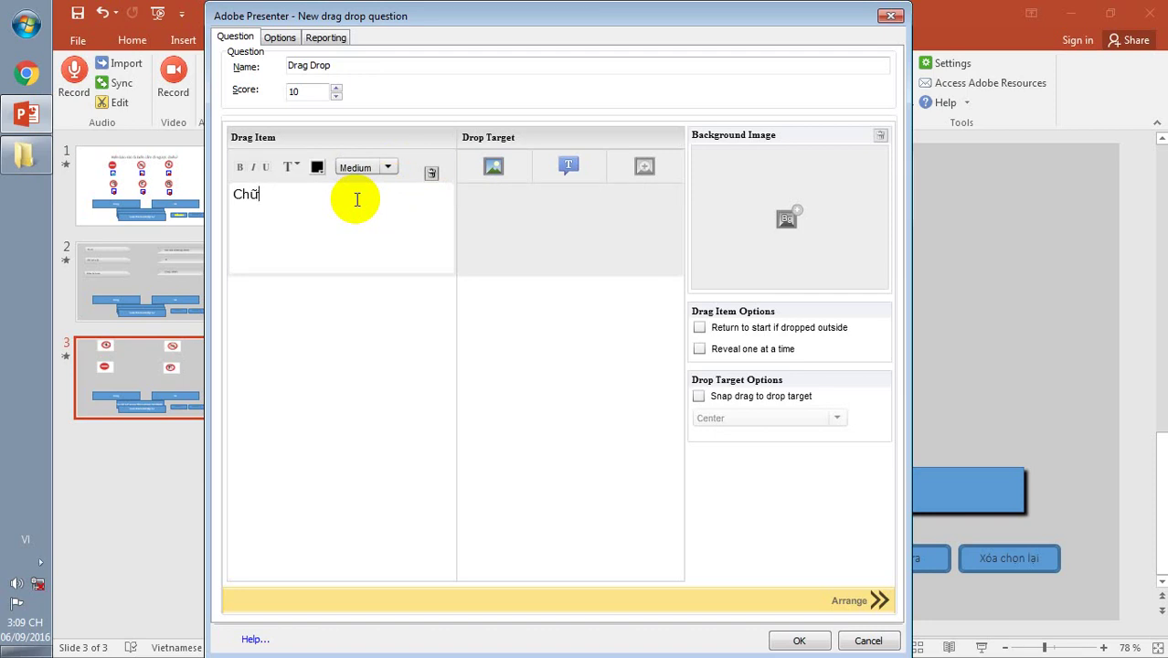
{"action": "left_click", "coordinate": [494, 167]}
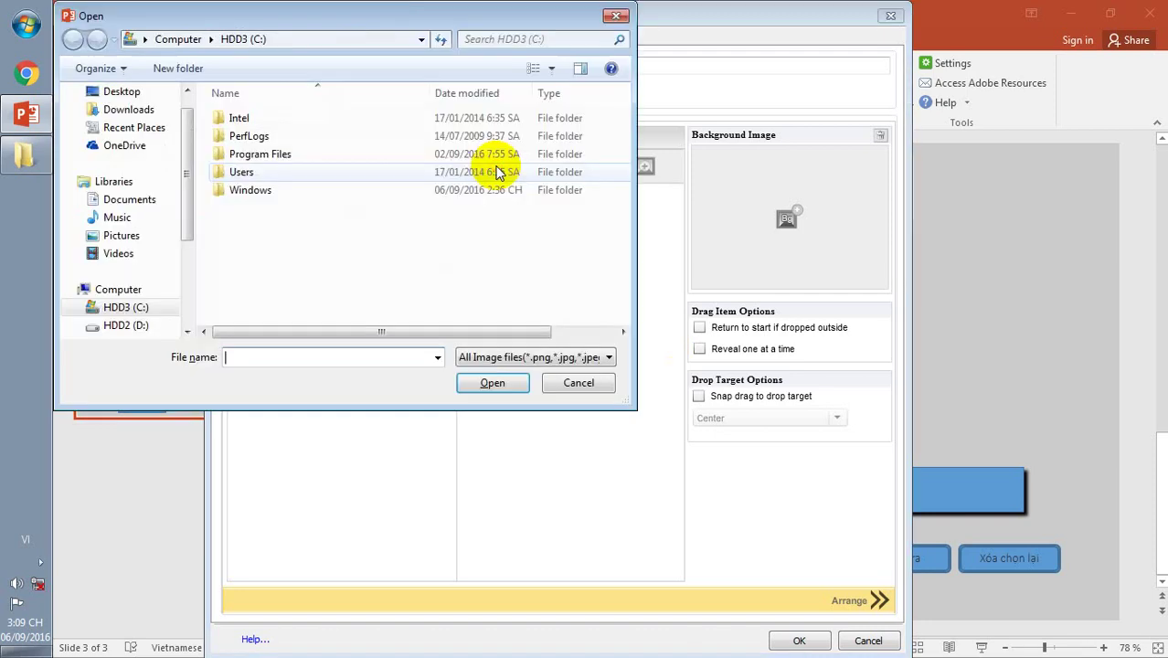
{"action": "left_click", "coordinate": [619, 16]}
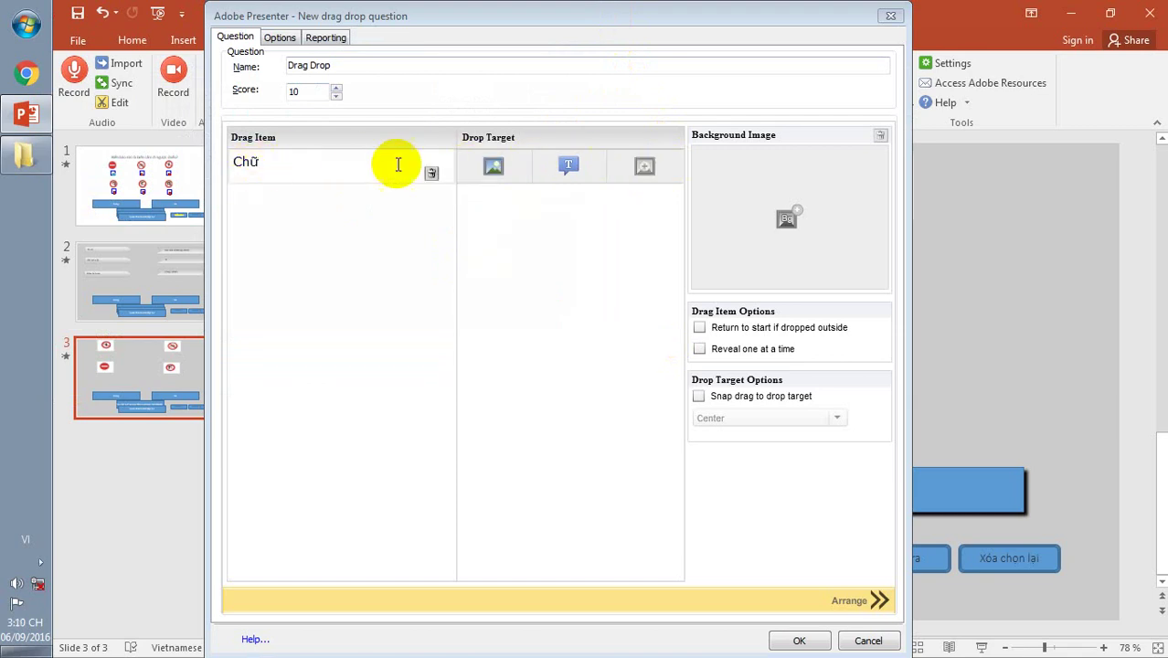
{"action": "left_click", "coordinate": [655, 170]}
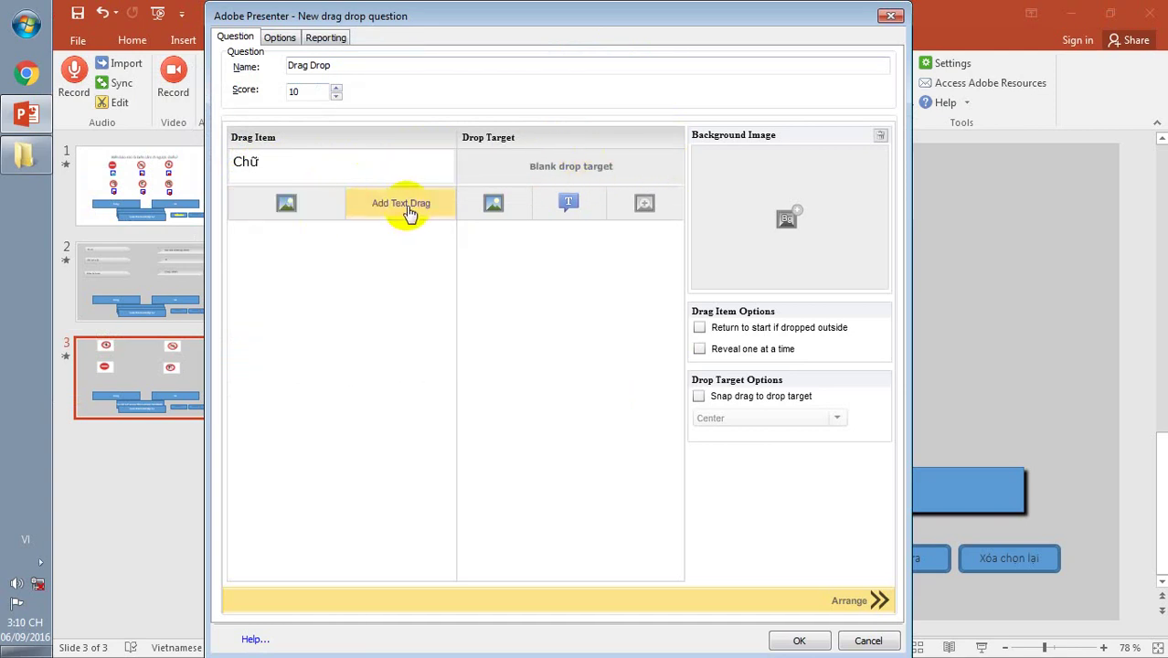
Add a second text drag item "Chữ 2" with its own blank drop target
{"action": "left_click", "coordinate": [406, 206]}
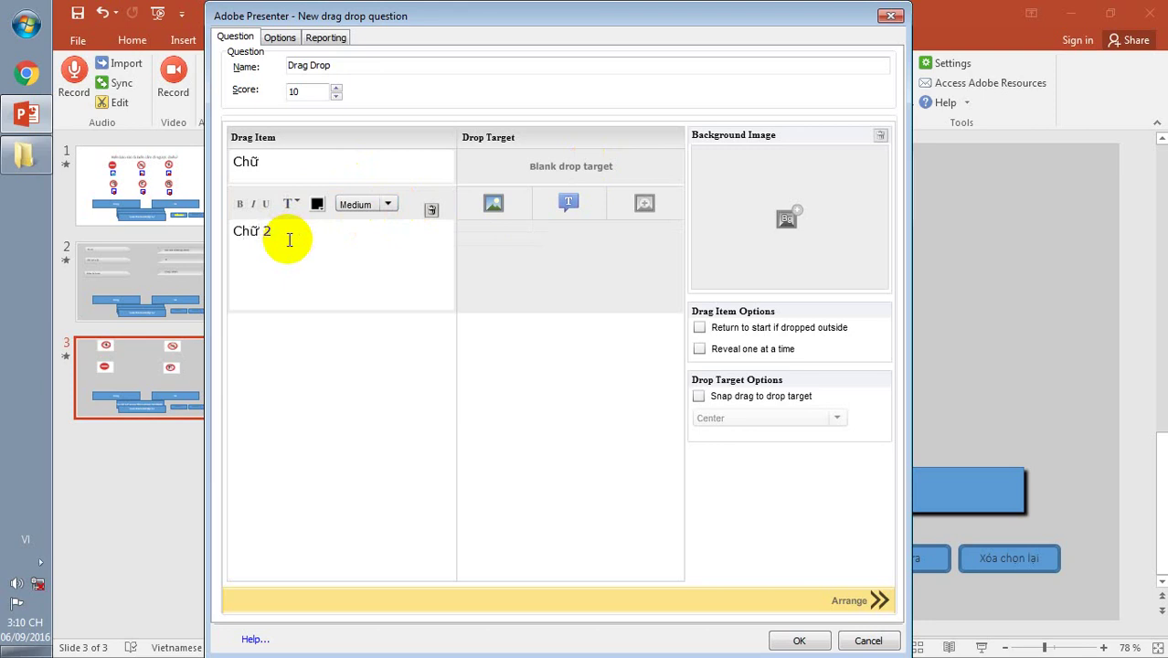
{"action": "left_click", "coordinate": [646, 259]}
{"action": "left_click", "coordinate": [649, 203]}
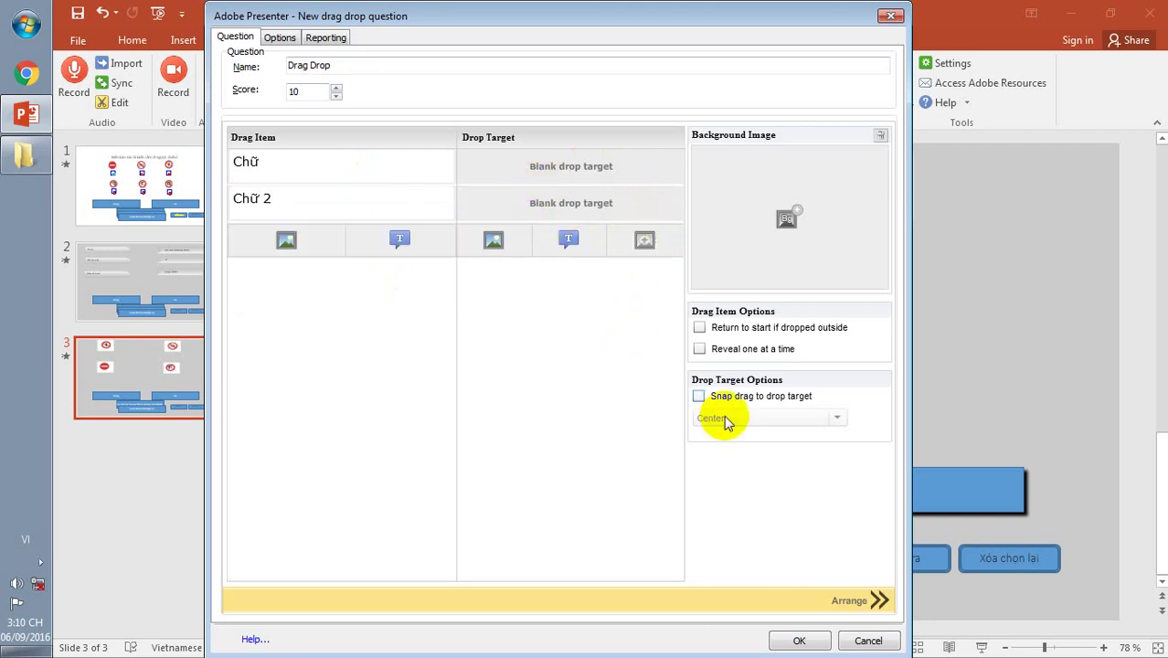
Arrange Chữ above Chữ 2 in one column and their blank drop targets one above the other in a second column
{"action": "left_click", "coordinate": [877, 601]}
{"action": "left_click_drag", "start_coordinate": [274, 142], "coordinate": [309, 293]}
{"action": "left_click_drag", "start_coordinate": [266, 162], "coordinate": [322, 157]}
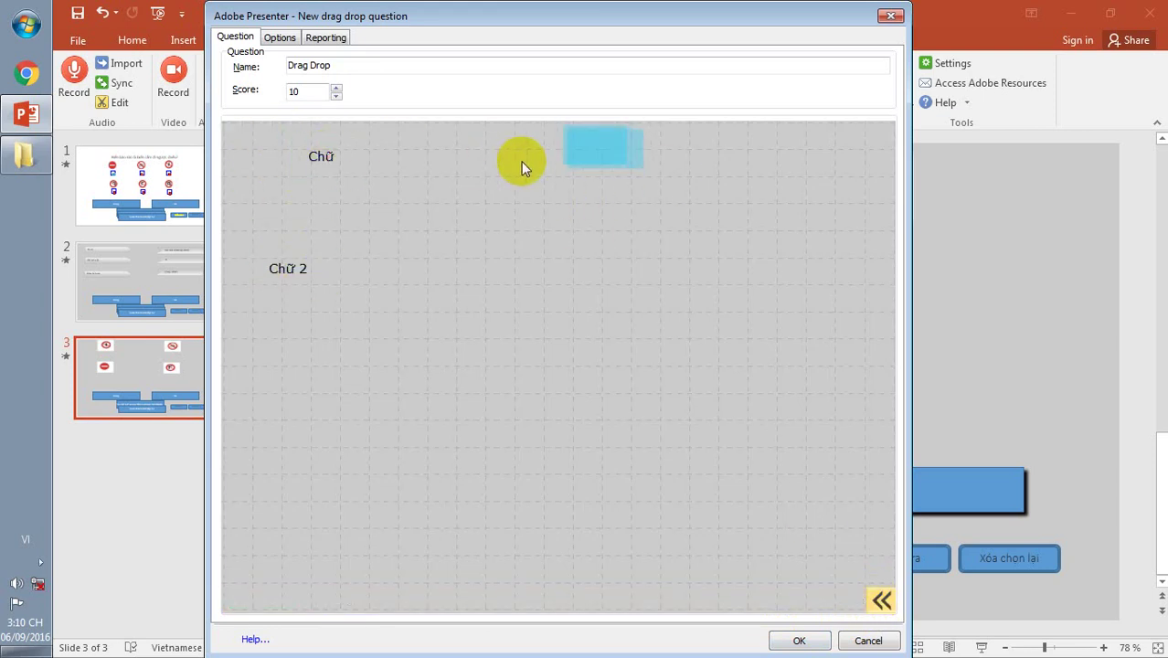
{"action": "left_click_drag", "start_coordinate": [577, 146], "coordinate": [594, 178]}
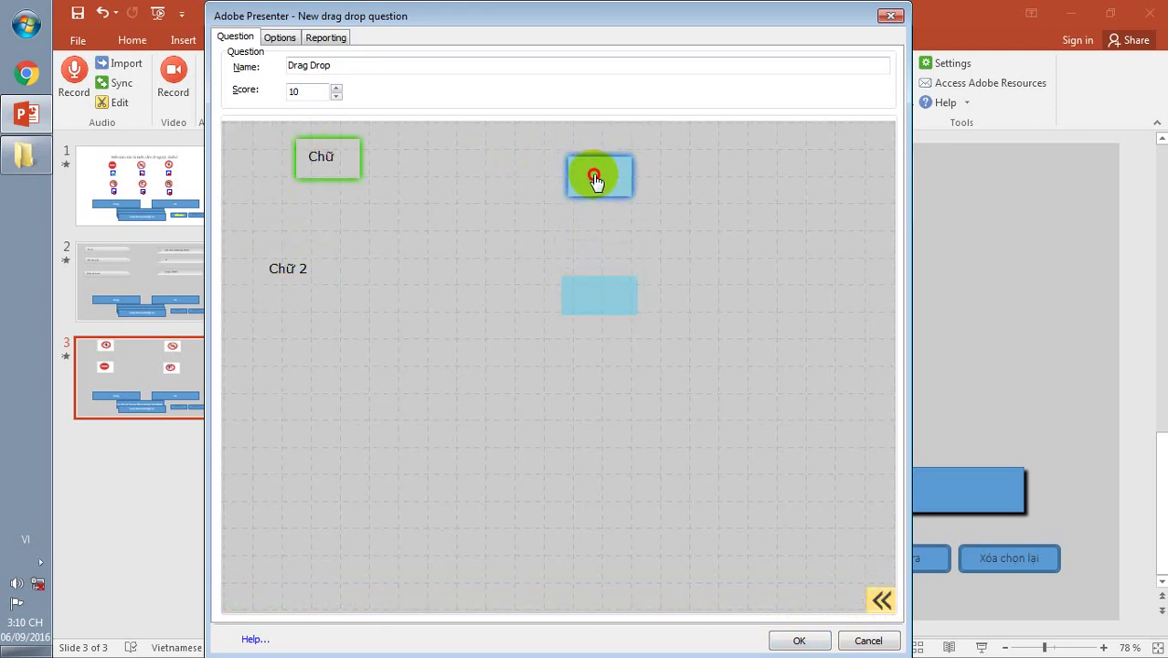
{"action": "left_click_drag", "start_coordinate": [594, 301], "coordinate": [579, 312]}
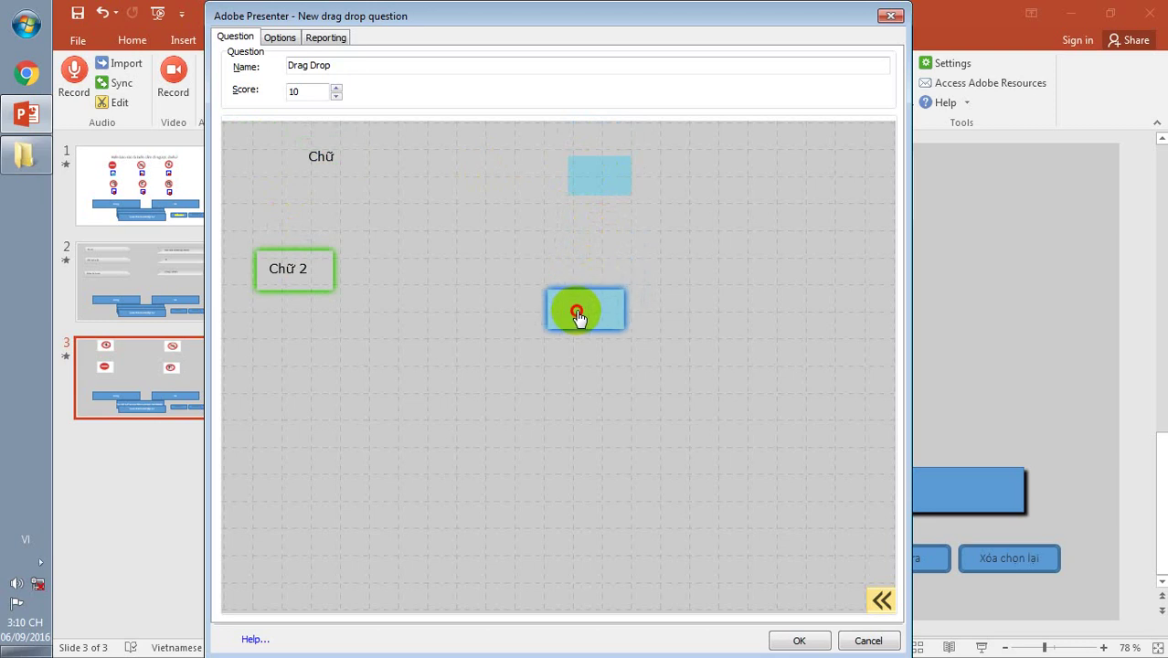
{"action": "left_click", "coordinate": [586, 165]}
{"action": "left_click_drag", "start_coordinate": [299, 268], "coordinate": [339, 276]}
Save the text drag drop question, apply the Quiz Manager changes and show the new slide 4
{"action": "left_click", "coordinate": [800, 637]}
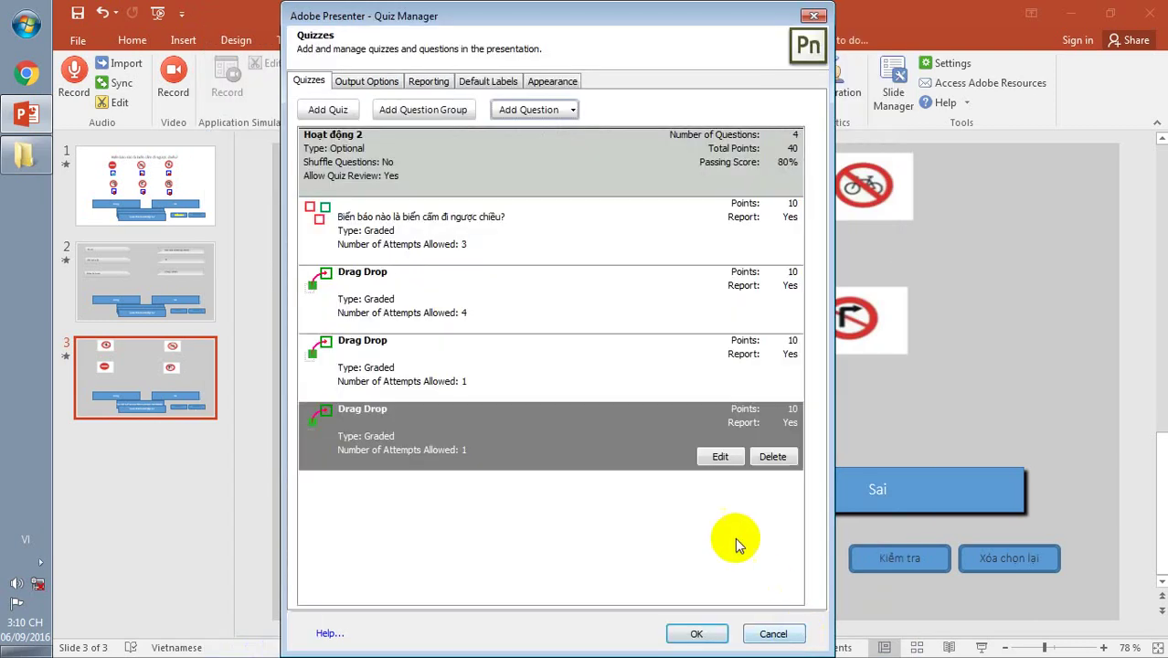
{"action": "left_click", "coordinate": [700, 634]}
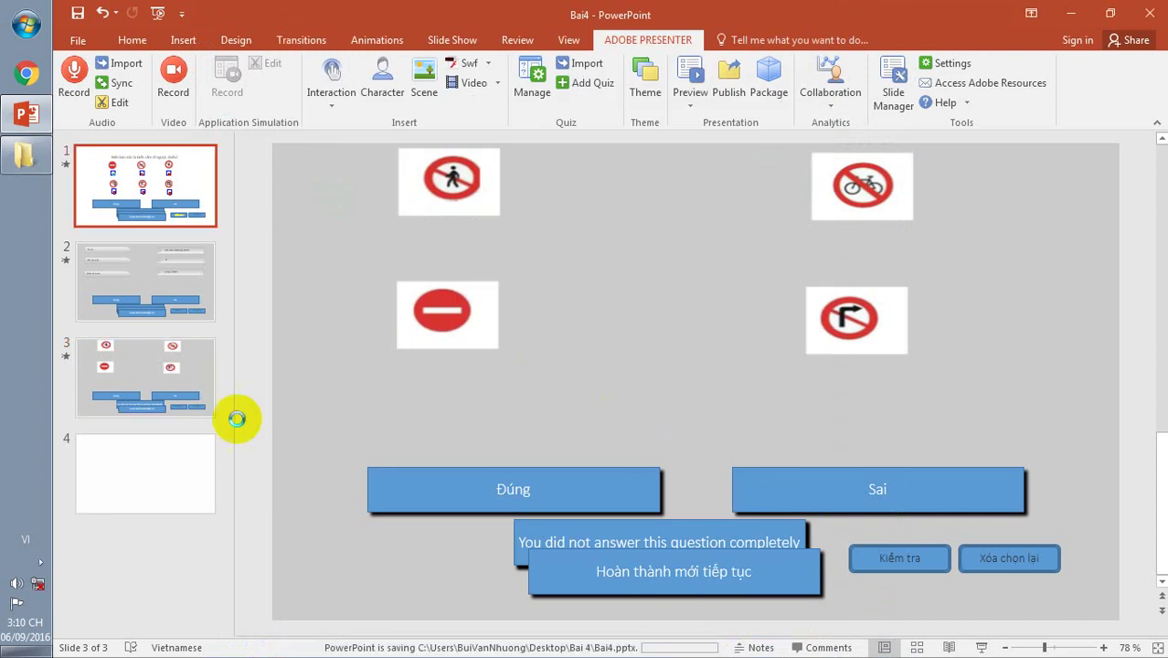
{"action": "left_click", "coordinate": [187, 456]}
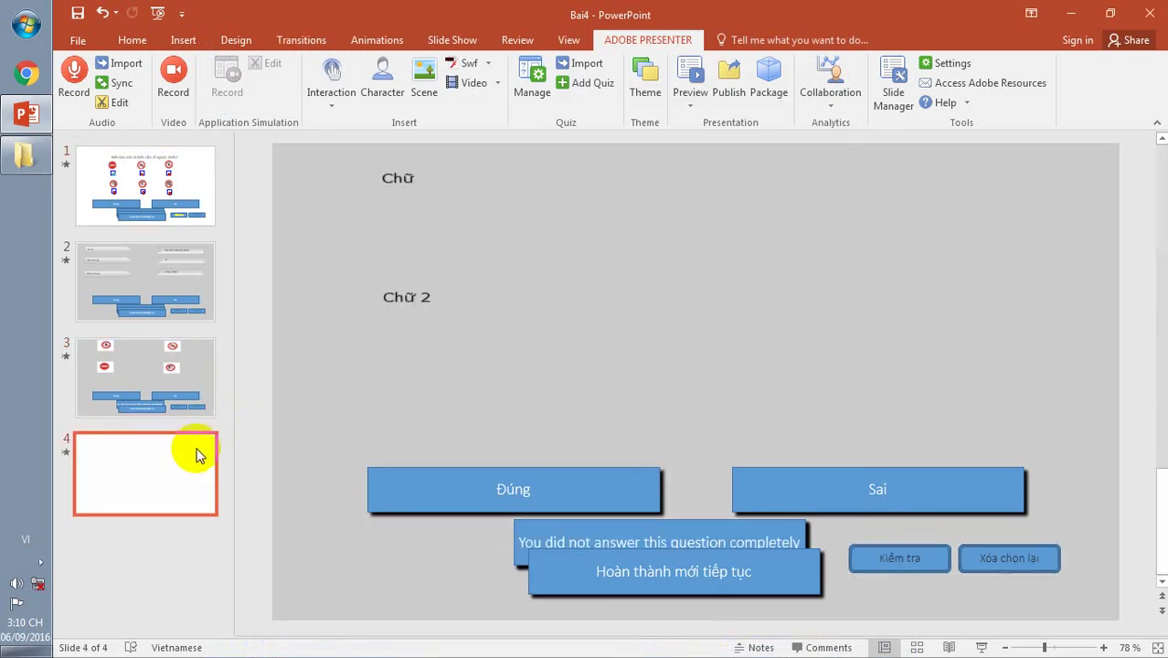
{"action": "left_click", "coordinate": [889, 201]}
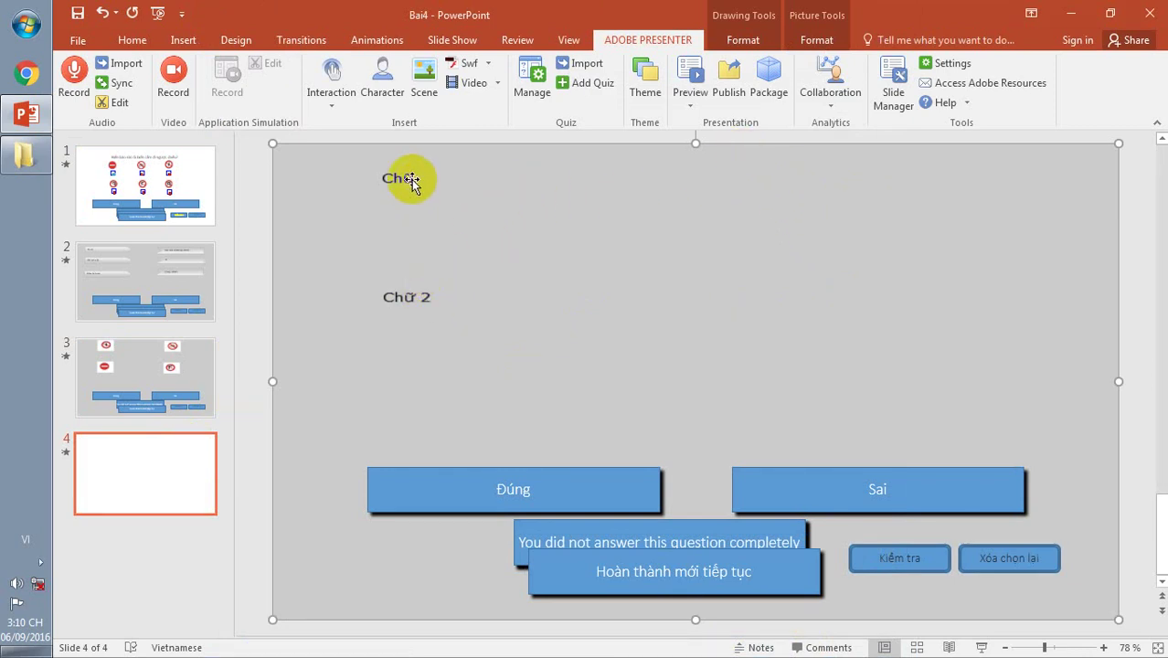
Preview the presentation and advance to the fourth question with the text drag items
{"action": "left_click", "coordinate": [685, 76]}
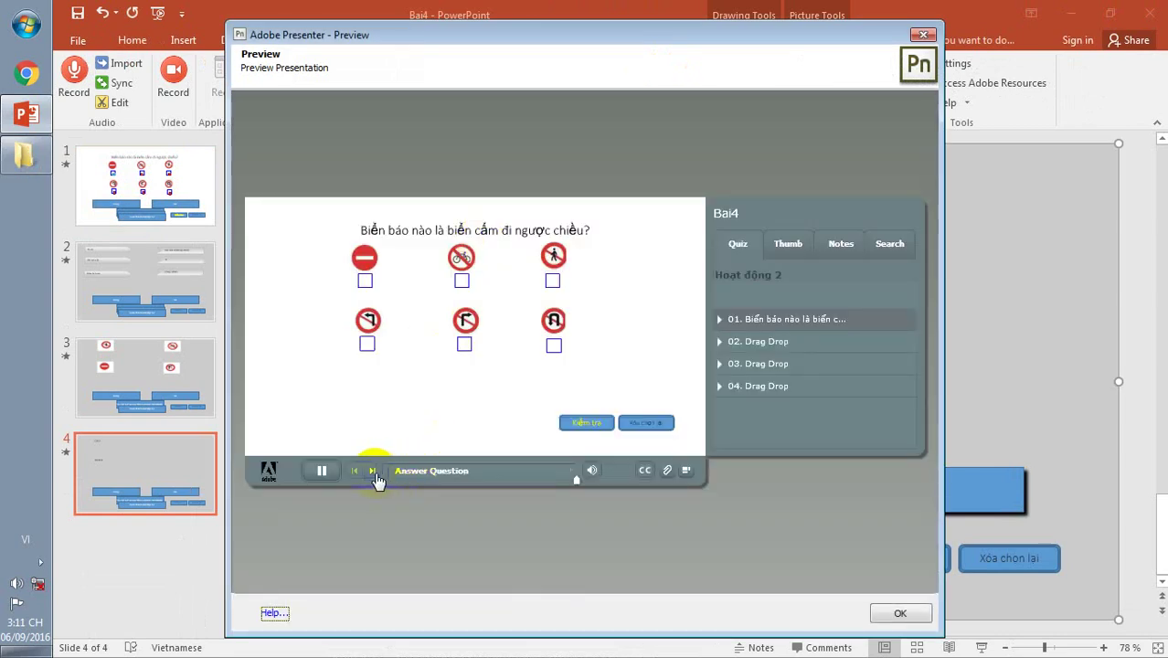
{"action": "left_click", "coordinate": [374, 473]}
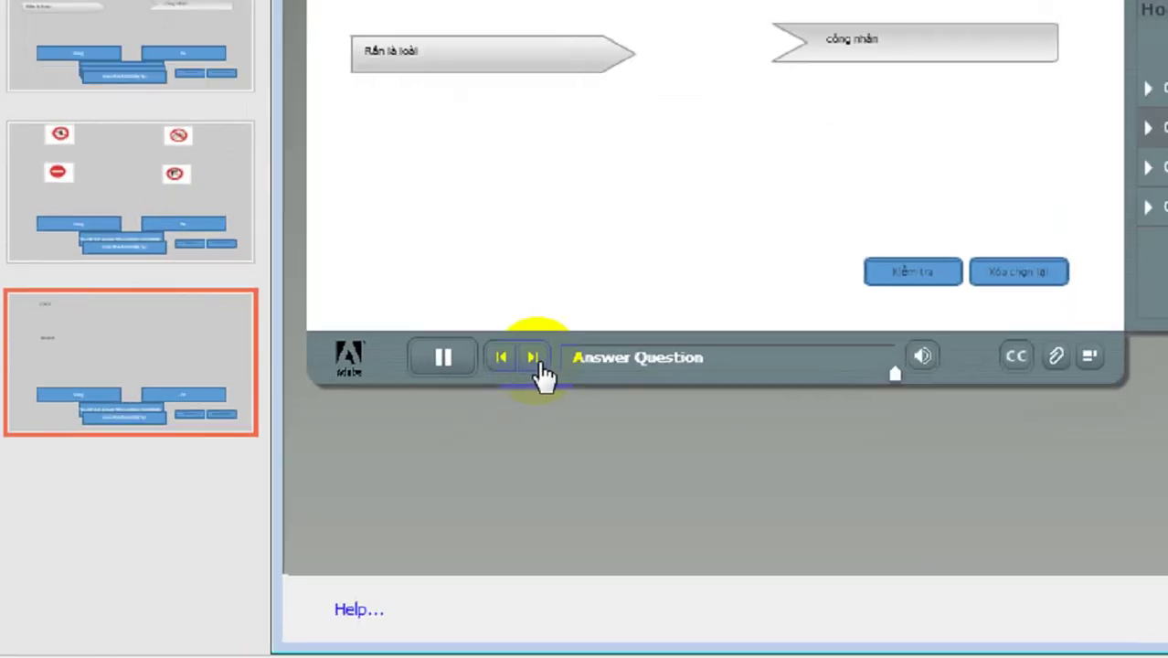
{"action": "left_click", "coordinate": [375, 474]}
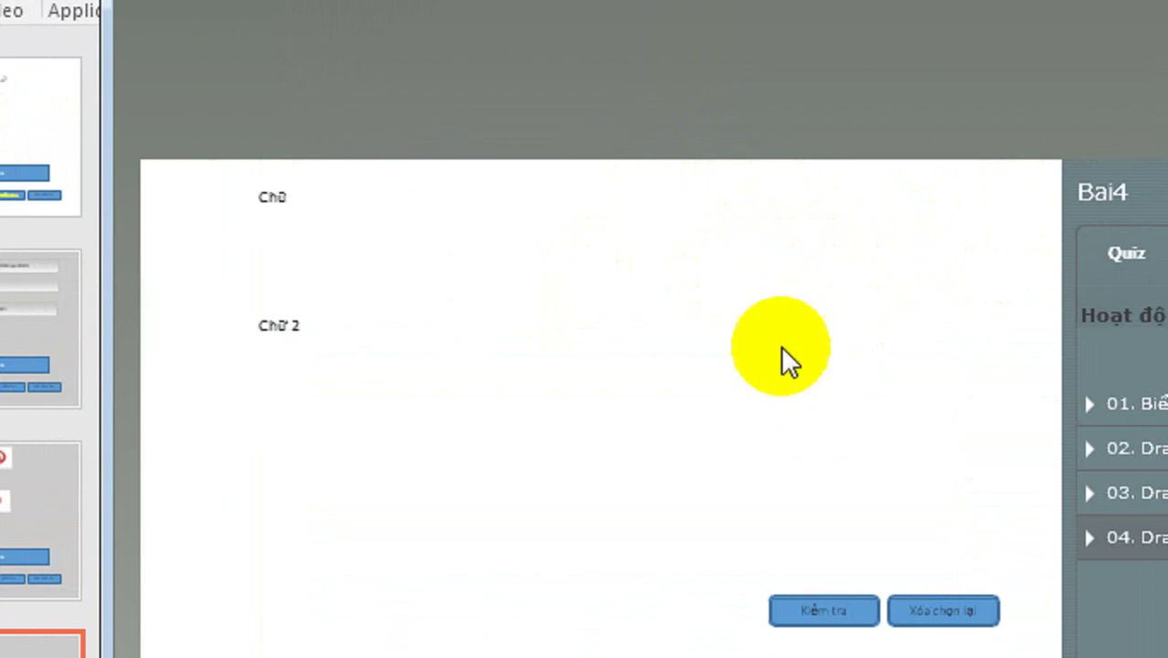
Drop Chữ and Chữ 2 onto the blank target areas, check the answer and dismiss the feedback
{"action": "left_click_drag", "start_coordinate": [277, 201], "coordinate": [779, 226]}
{"action": "left_click_drag", "start_coordinate": [295, 321], "coordinate": [792, 329]}
{"action": "left_click", "coordinate": [837, 610]}
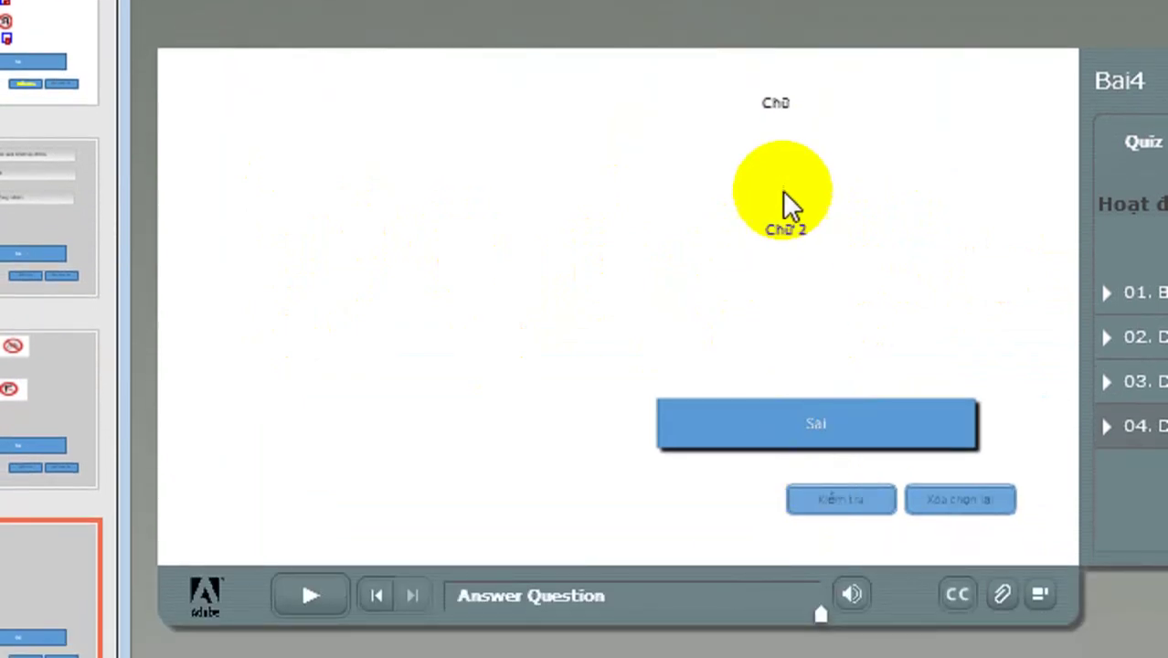
{"action": "left_click", "coordinate": [781, 228]}
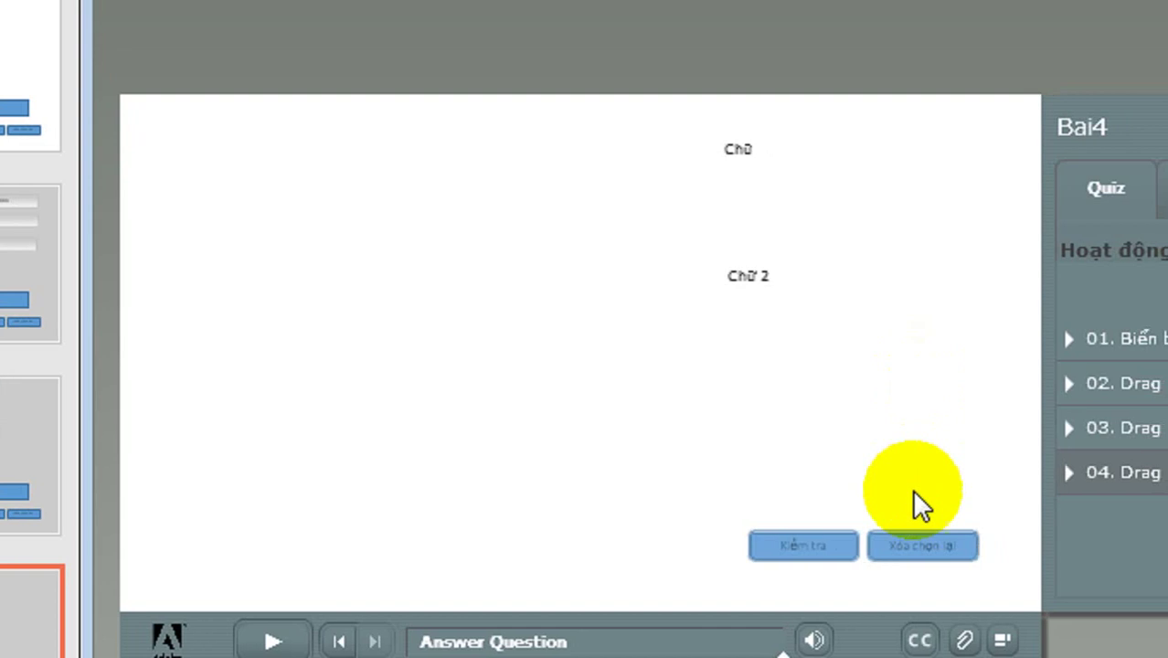
Close the presentation preview and return to slide 4
{"action": "left_click", "coordinate": [959, 508]}
{"action": "left_click", "coordinate": [697, 119]}
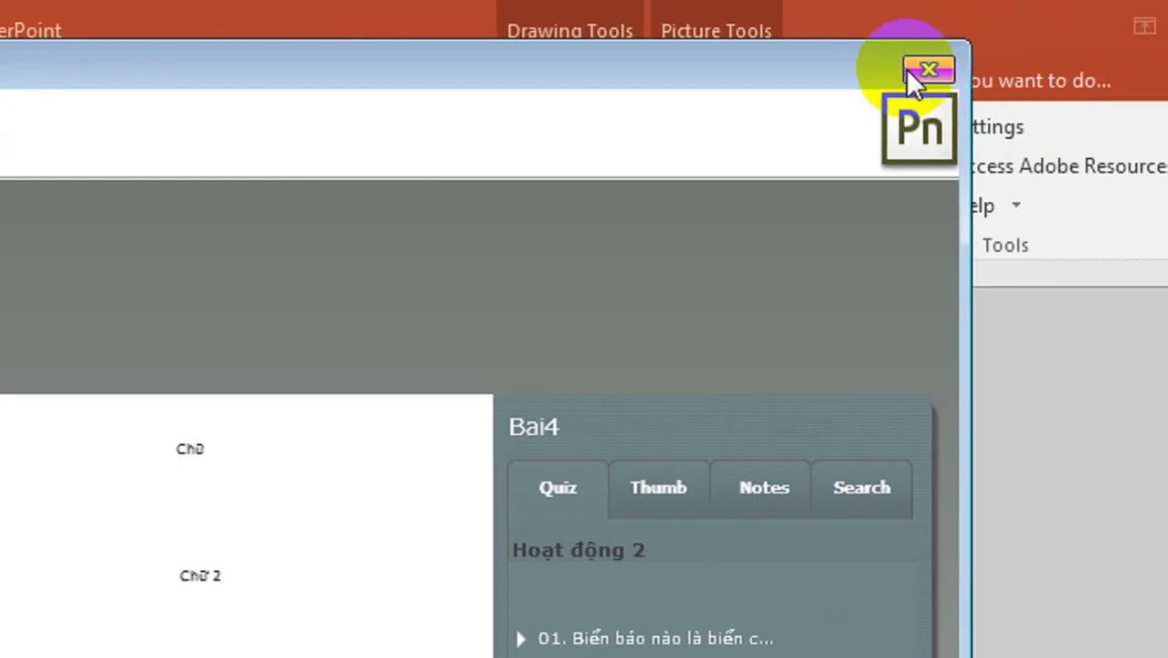
{"action": "left_click", "coordinate": [1012, 34]}
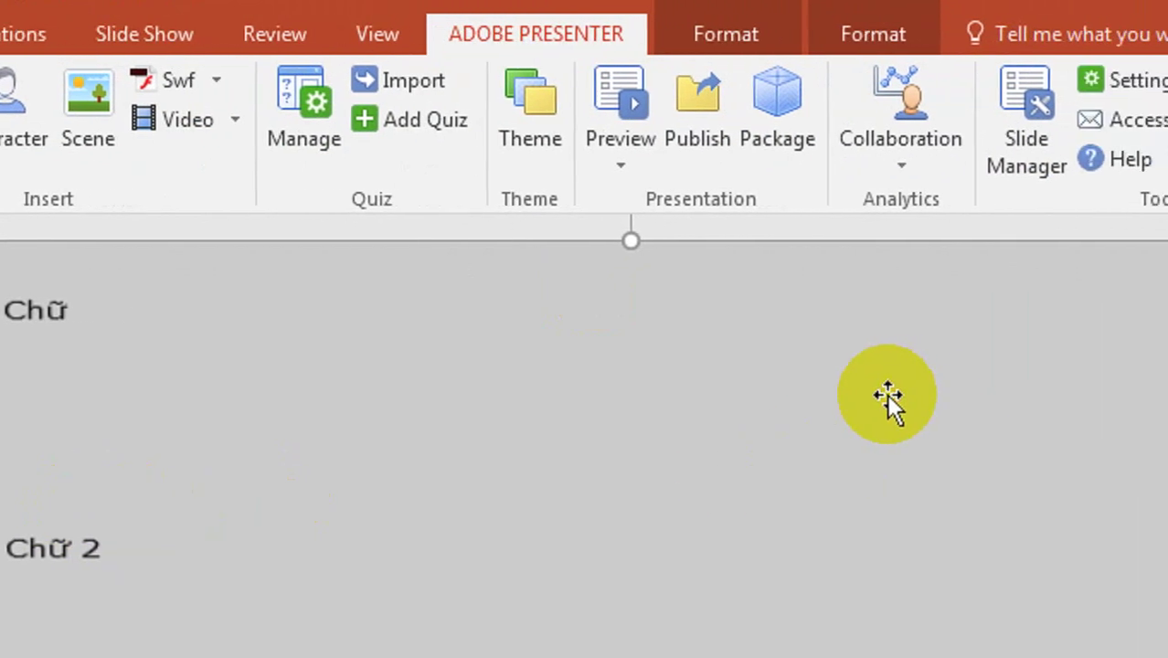
{"action": "left_click", "coordinate": [866, 329]}
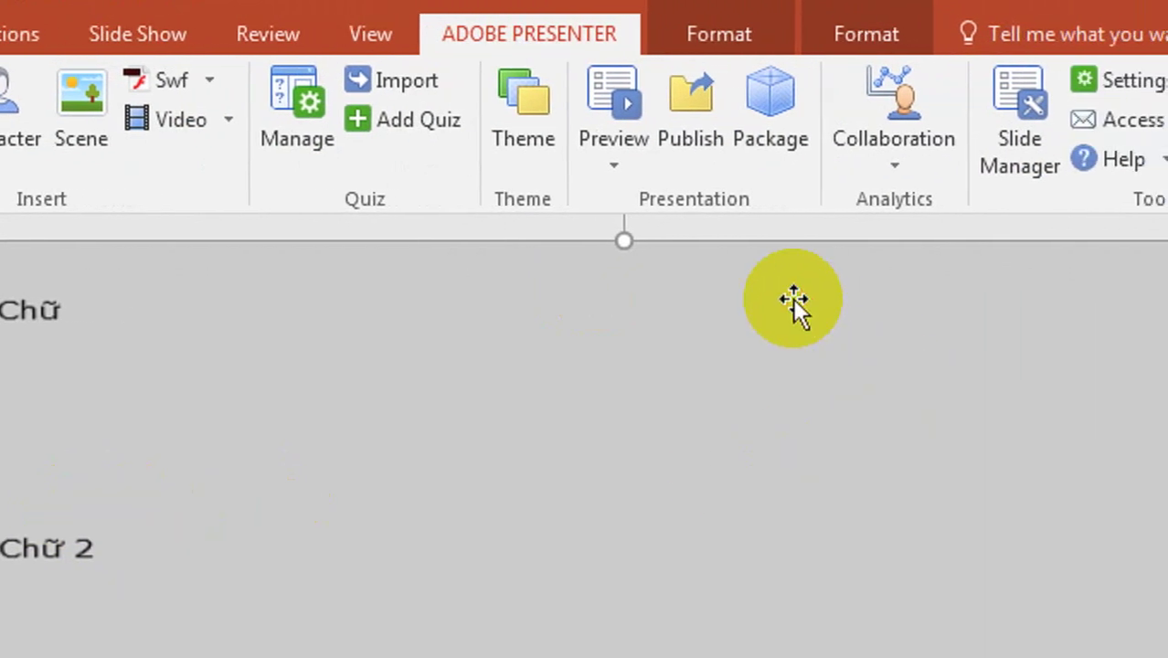
Reopen the fourth question, the text drag drop one, from the Quiz Manager and go to its arrangement page
{"action": "left_click", "coordinate": [299, 124]}
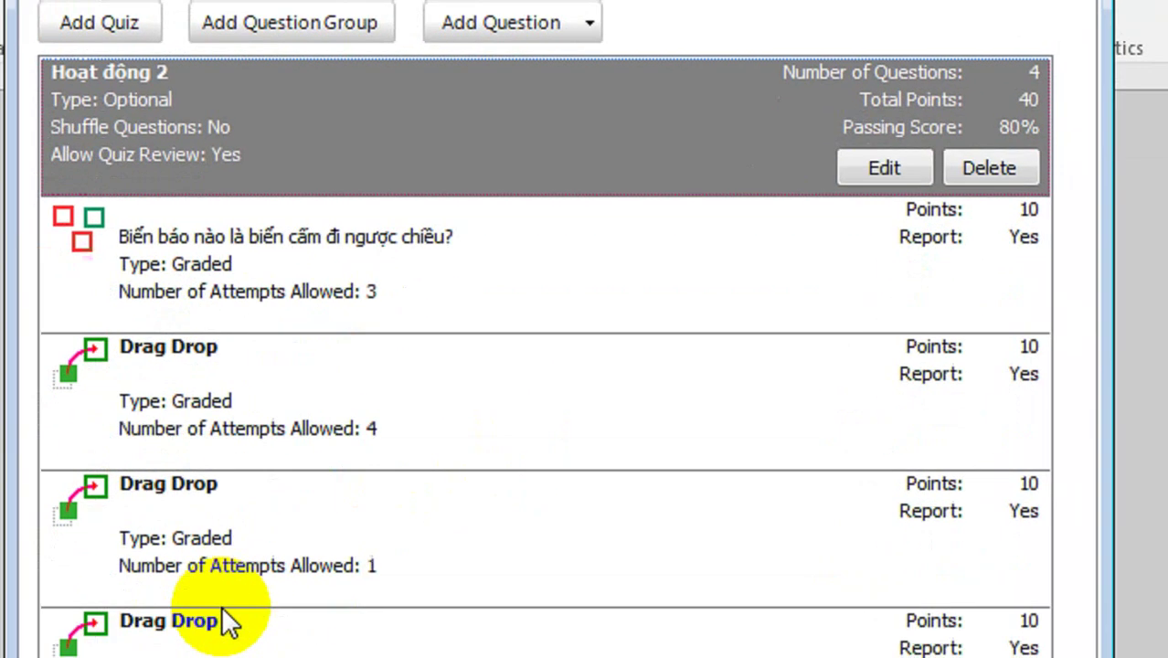
{"action": "left_click", "coordinate": [229, 621]}
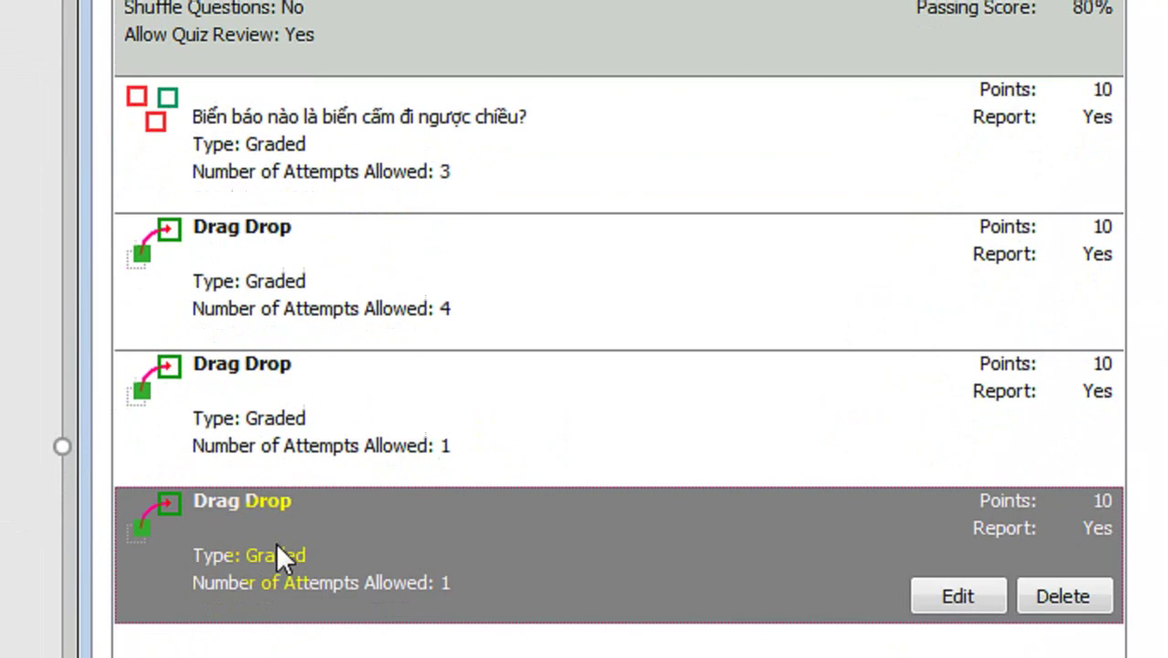
{"action": "left_click", "coordinate": [950, 534]}
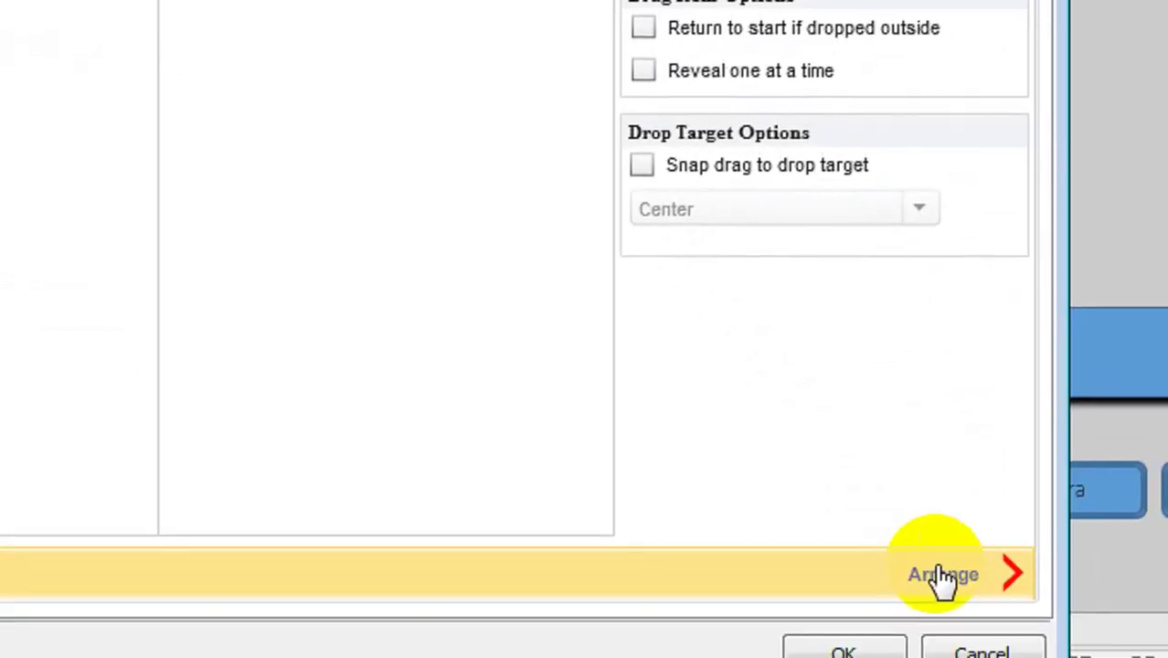
{"action": "left_click", "coordinate": [1060, 657]}
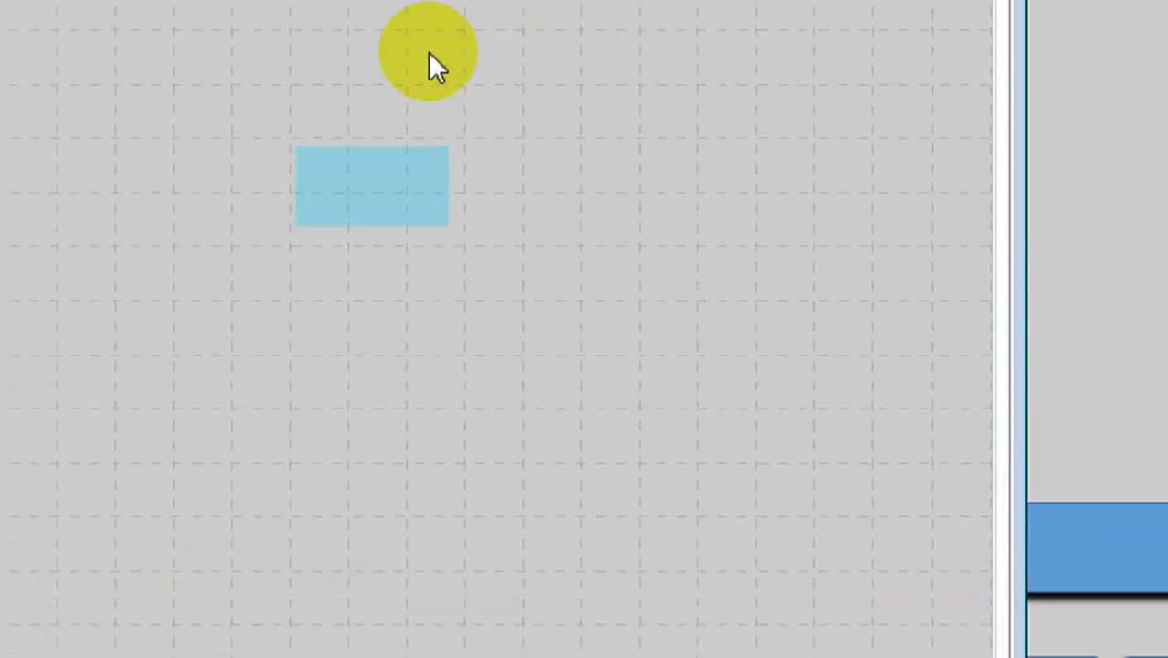
Reposition the upper blank drop target above the lower one
{"action": "left_click", "coordinate": [384, 96]}
{"action": "left_click", "coordinate": [378, 76]}
{"action": "left_click", "coordinate": [399, 86]}
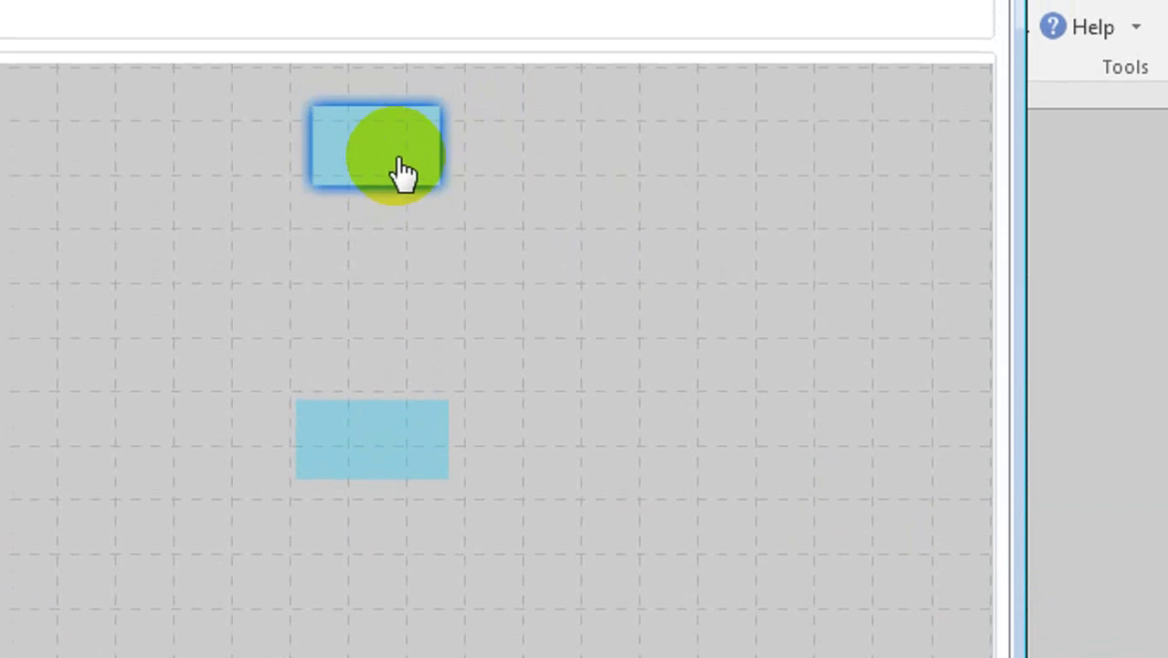
{"action": "left_click", "coordinate": [384, 68]}
{"action": "left_click_drag", "start_coordinate": [382, 170], "coordinate": [370, 173]}
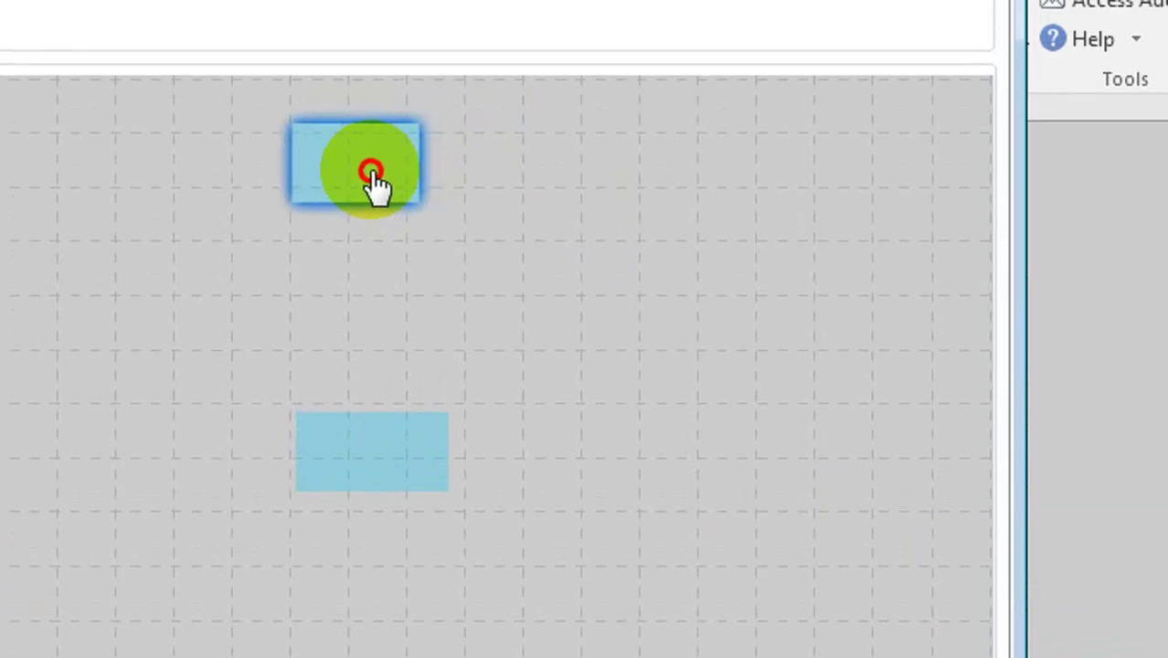
Move Chữ and Chữ 2 closer to the blank targets and raise the lower target level with Chữ 2
{"action": "left_click_drag", "start_coordinate": [254, 177], "coordinate": [420, 188]}
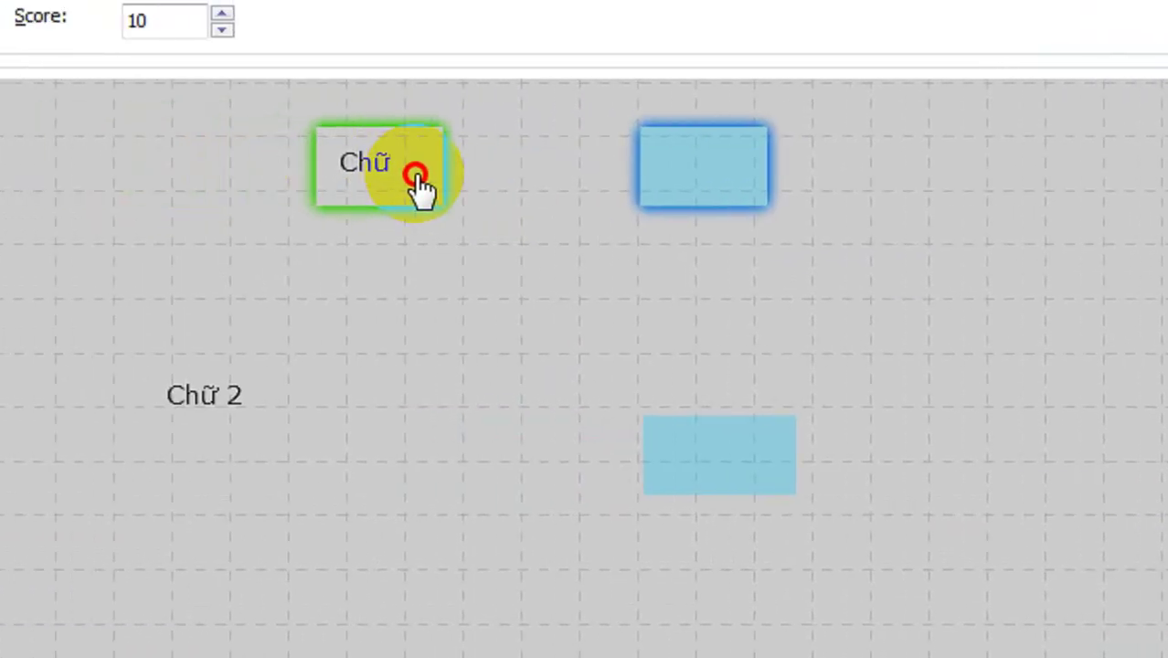
{"action": "left_click_drag", "start_coordinate": [224, 398], "coordinate": [435, 363]}
{"action": "left_click", "coordinate": [725, 388]}
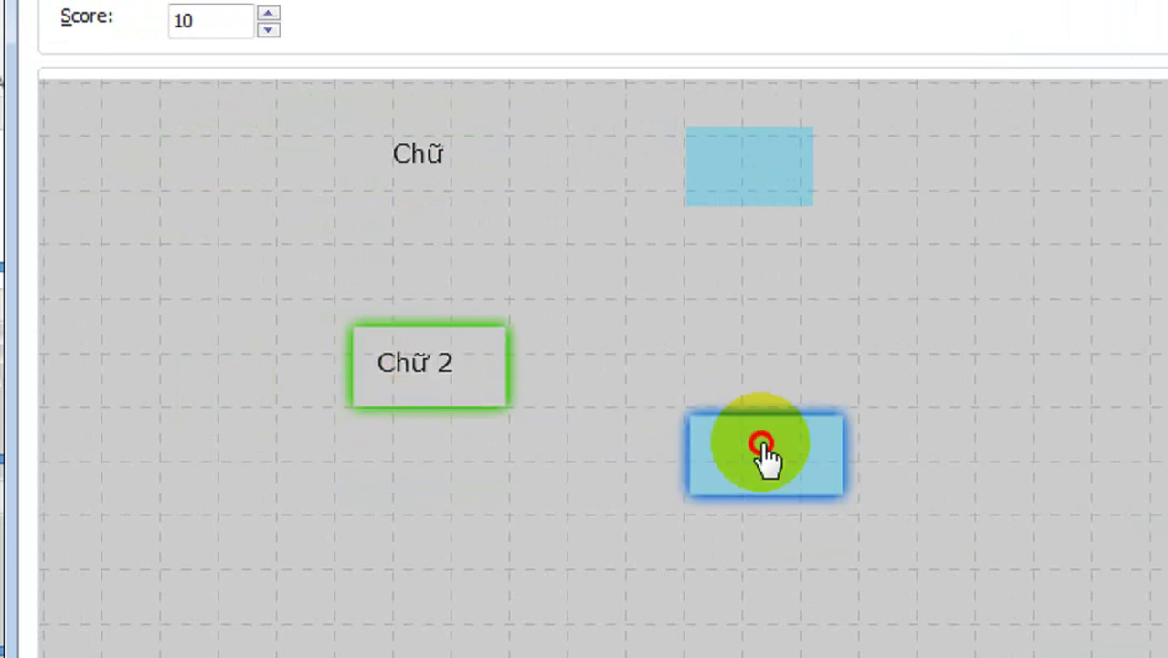
{"action": "left_click_drag", "start_coordinate": [764, 449], "coordinate": [744, 384]}
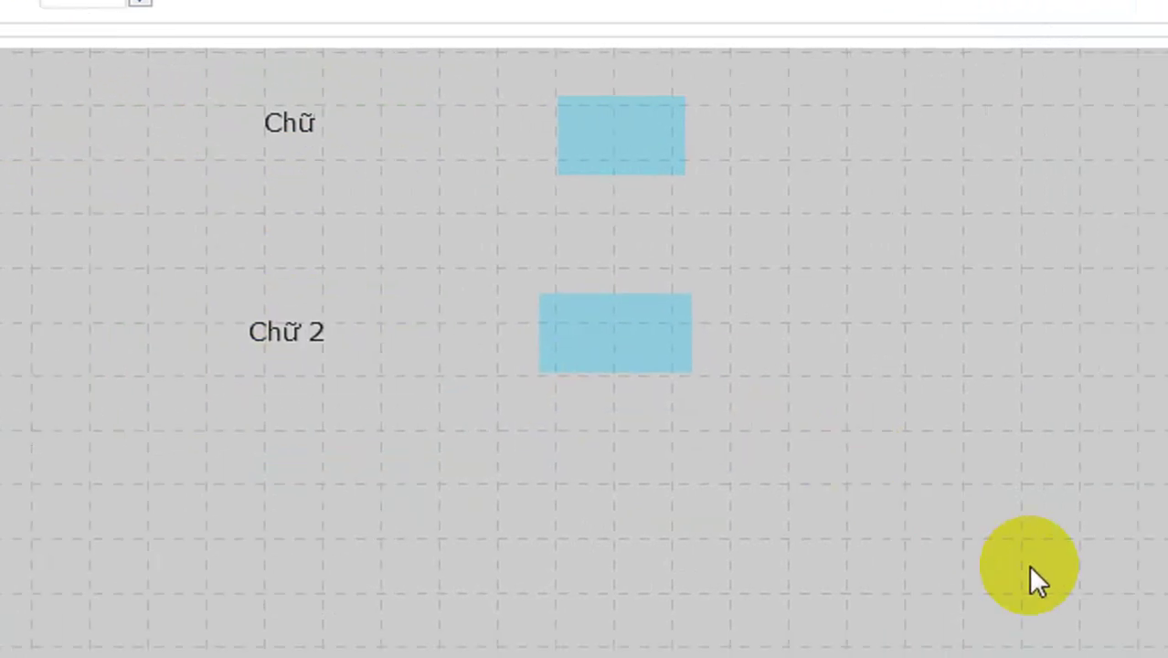
Save the rearranged drag drop question and apply the Quiz Manager changes
{"action": "left_click", "coordinate": [875, 627]}
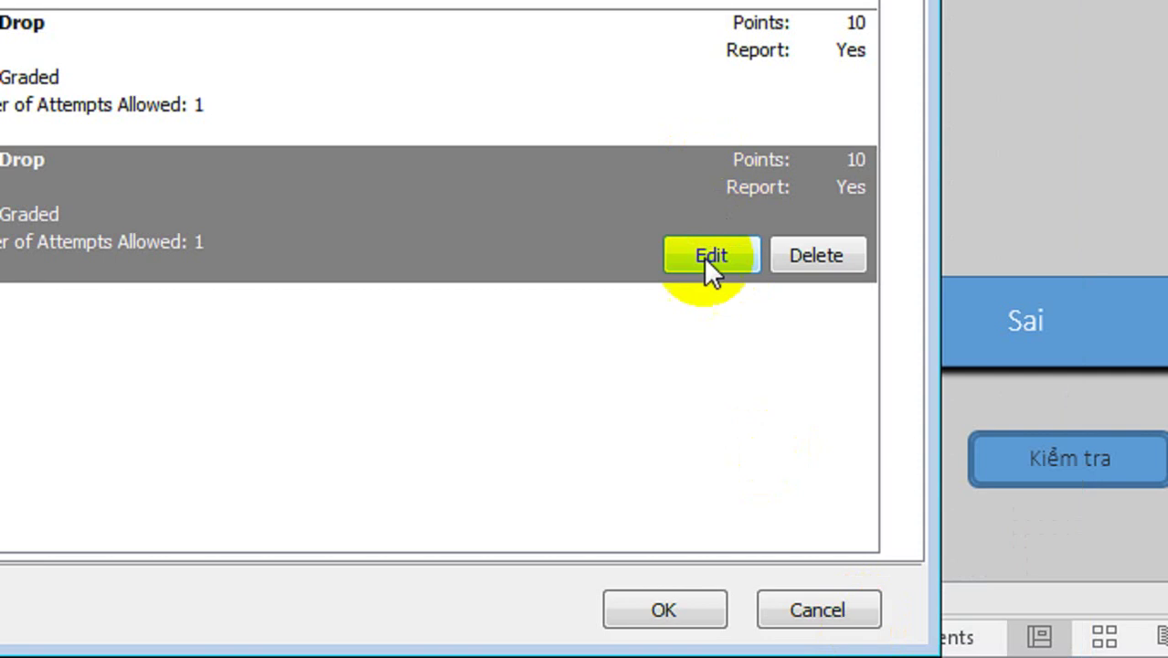
{"action": "left_click", "coordinate": [649, 605]}
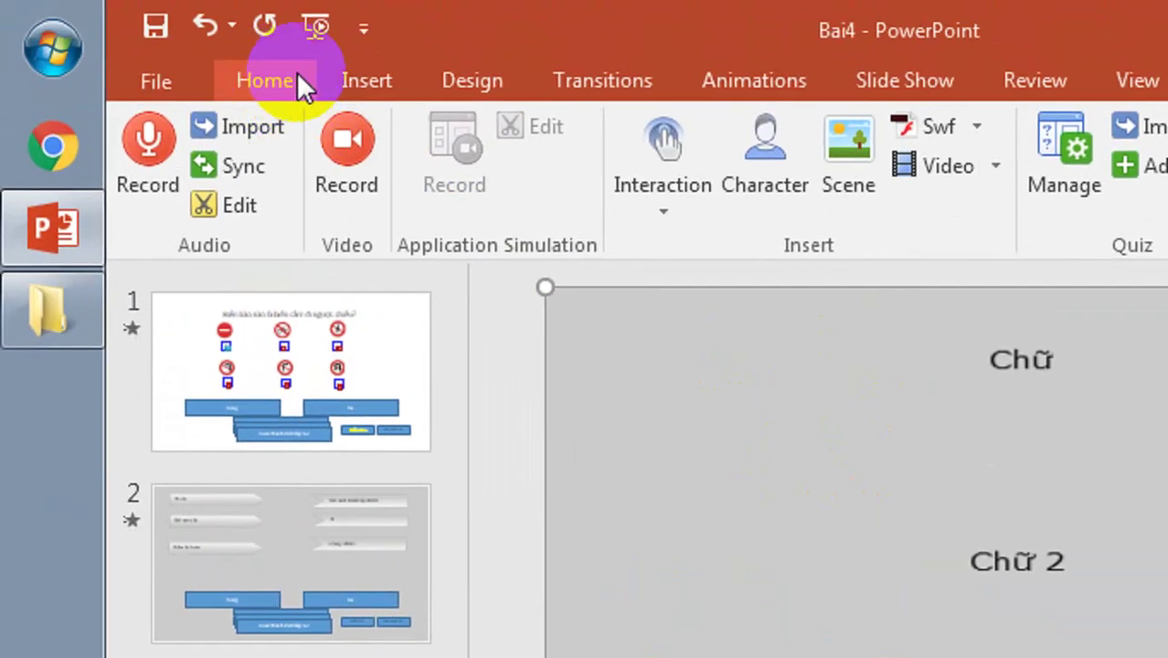
Bring up the commands for inserting content into the presentation
{"action": "left_click", "coordinate": [370, 77]}
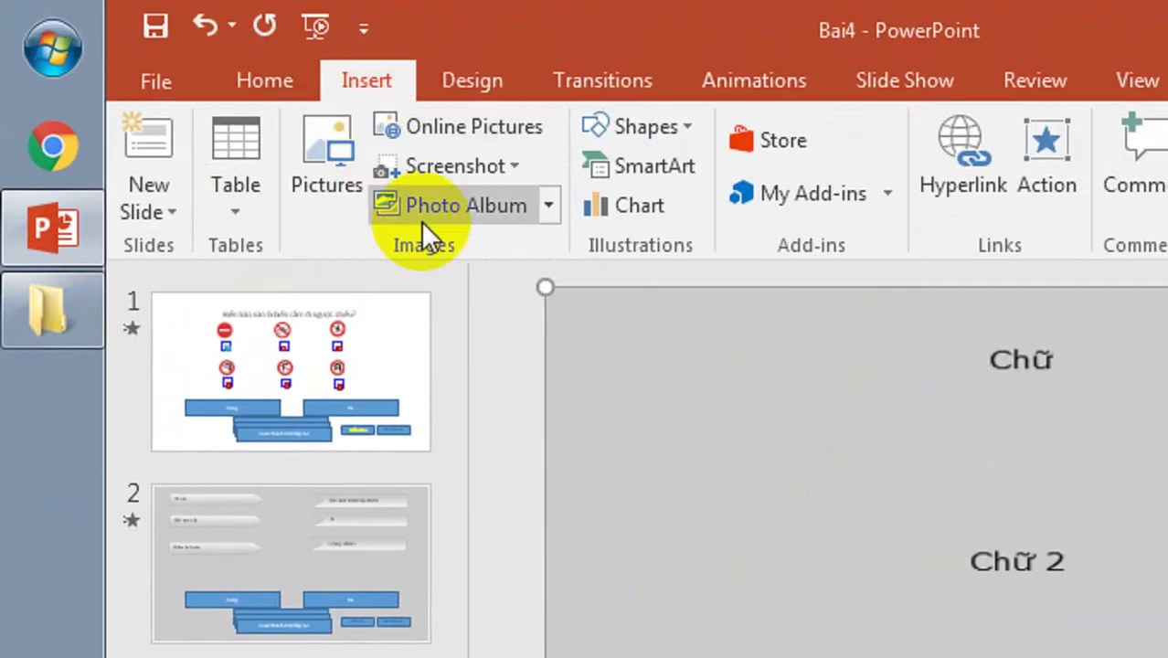